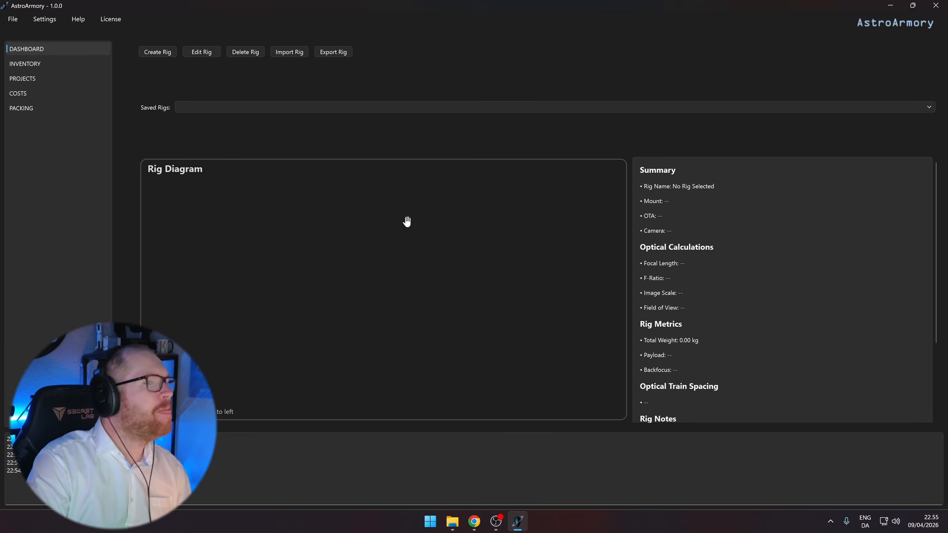
scroll(656, 242, "down", 2)
scroll(671, 261, "up", 2)
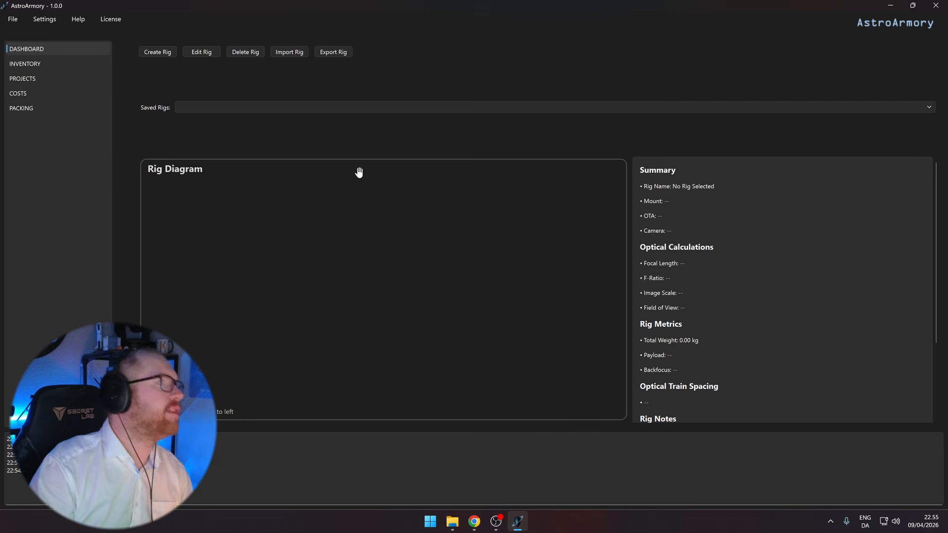
Open the inventory and start a new Telescope / Lens / OTA entry with brand William Optics and model ZenithStar 73.
left_click(57, 69)
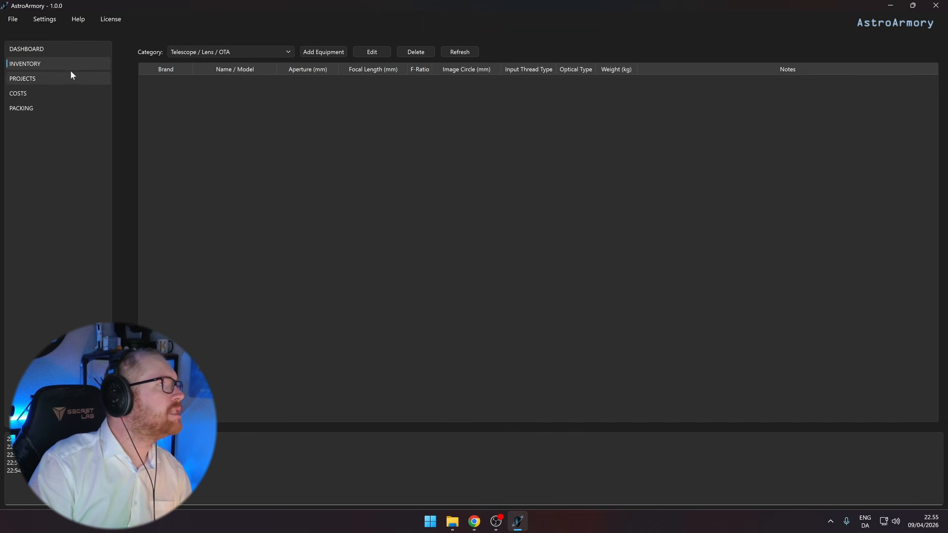
left_click(62, 52)
left_click(49, 62)
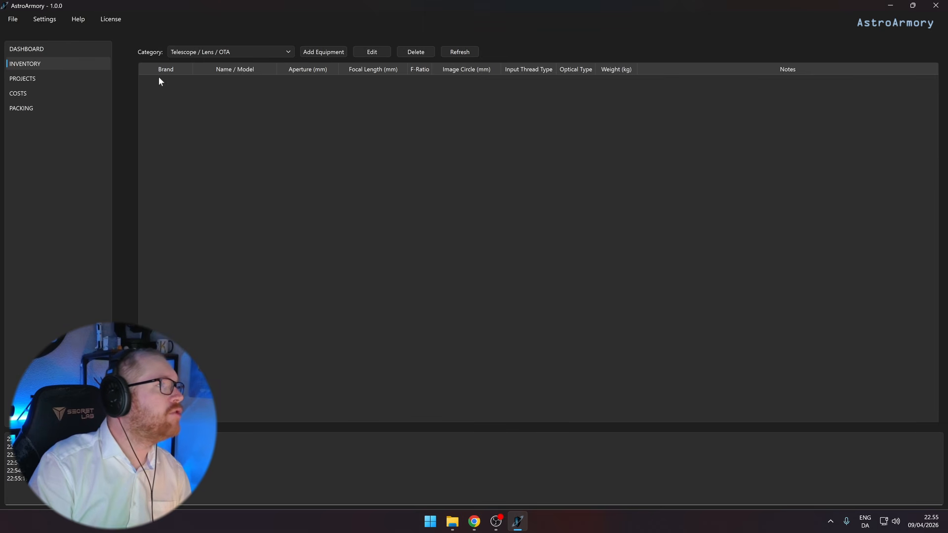
left_click(192, 53)
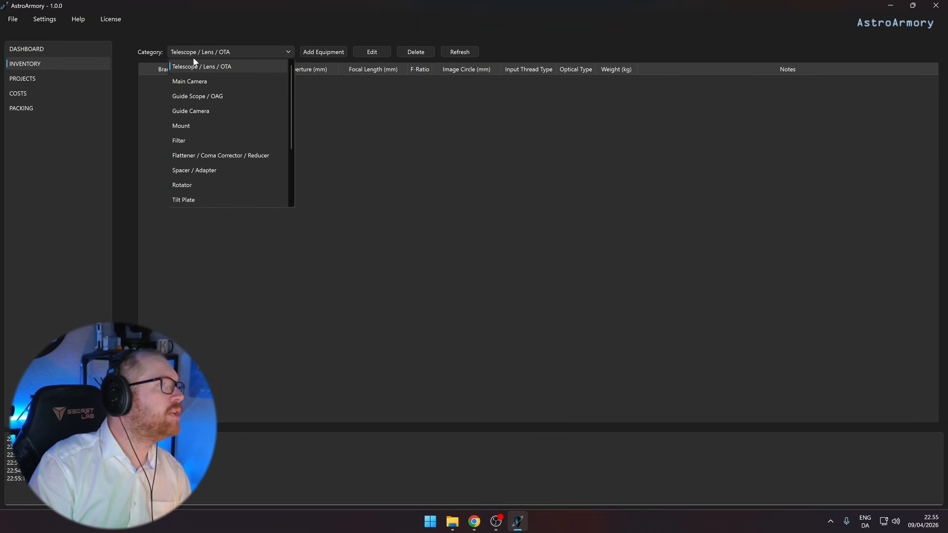
left_click(340, 104)
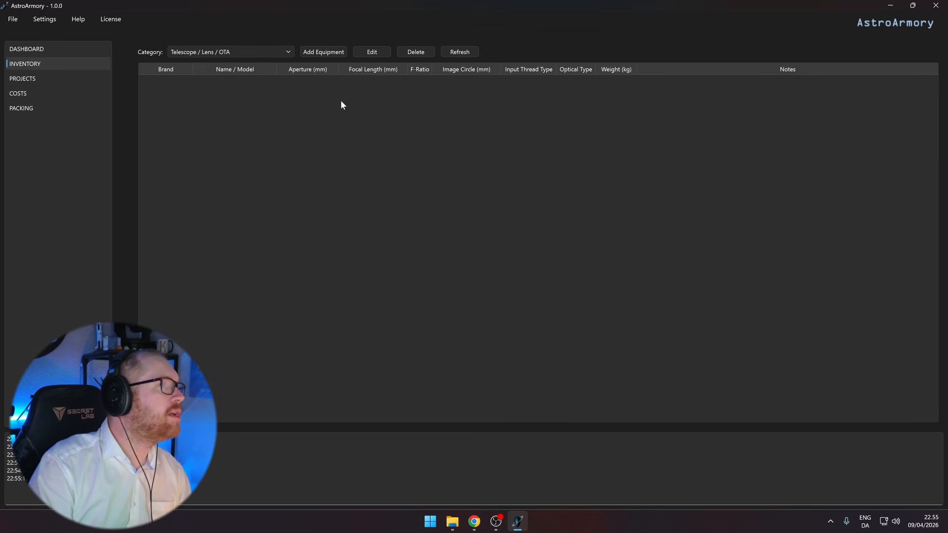
left_click(322, 53)
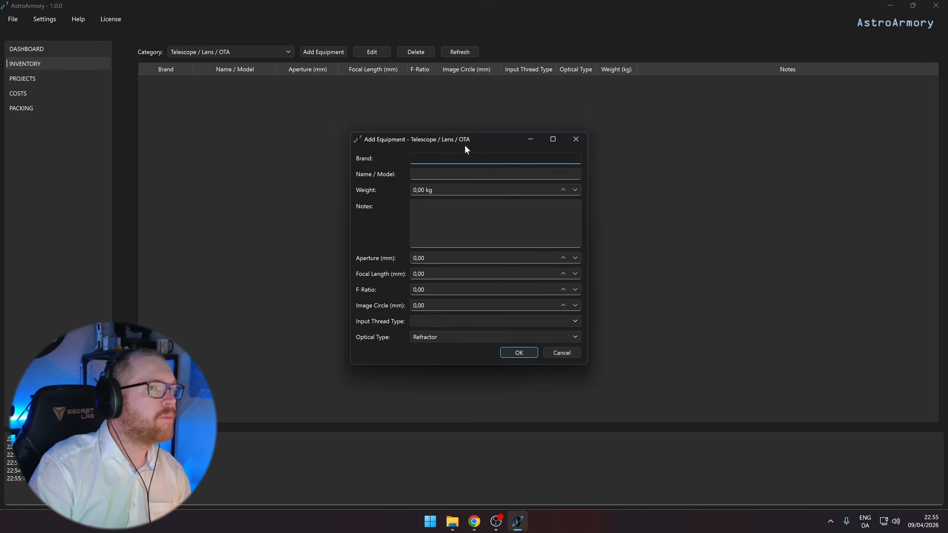
left_click_drag(468, 143, 515, 161)
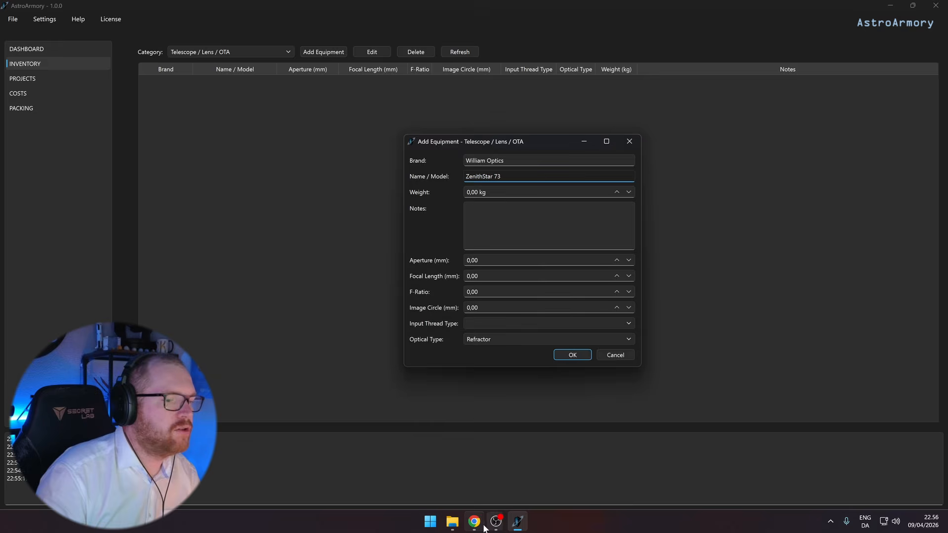
Switch to Chrome and look through the ZenithStar 73's specifications on the Astroshop product page.
left_click(484, 527)
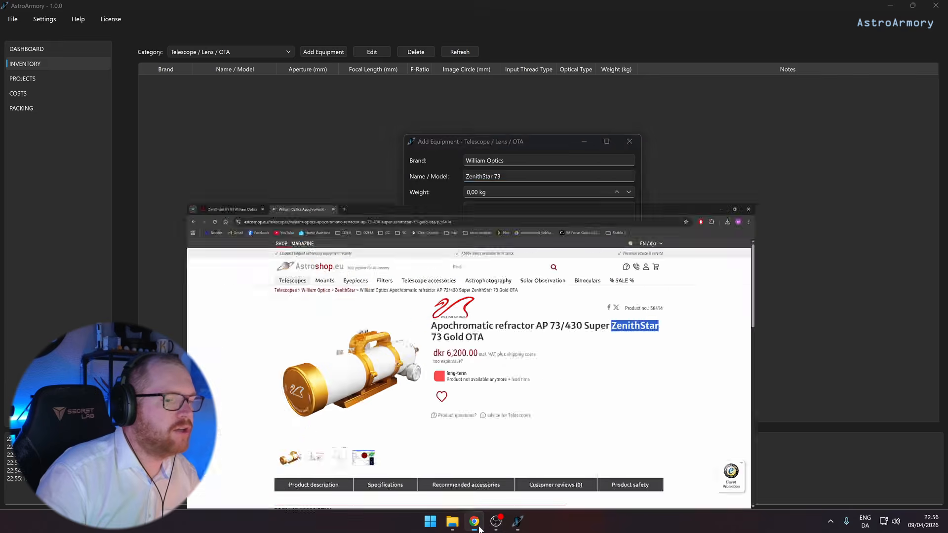
scroll(324, 314, "down", 3)
left_click(324, 316)
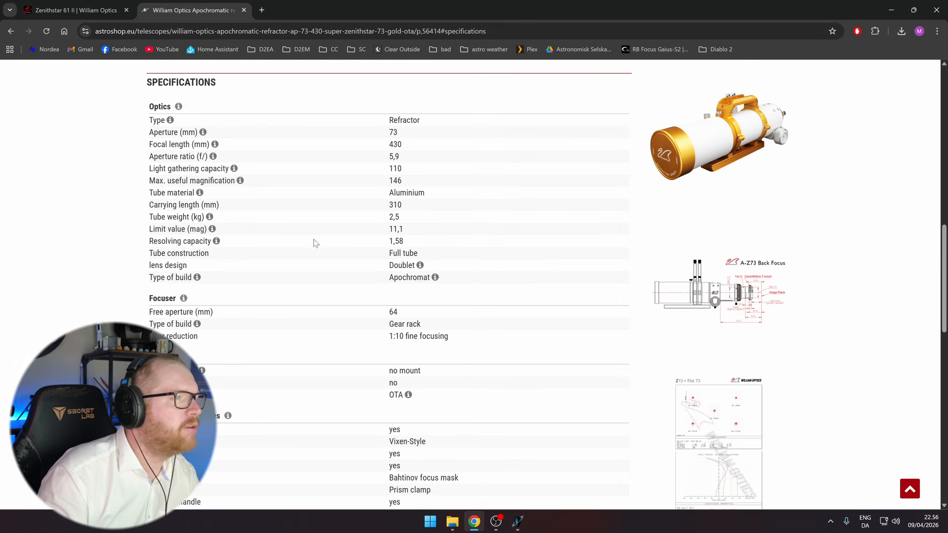
scroll(285, 210, "down", 1)
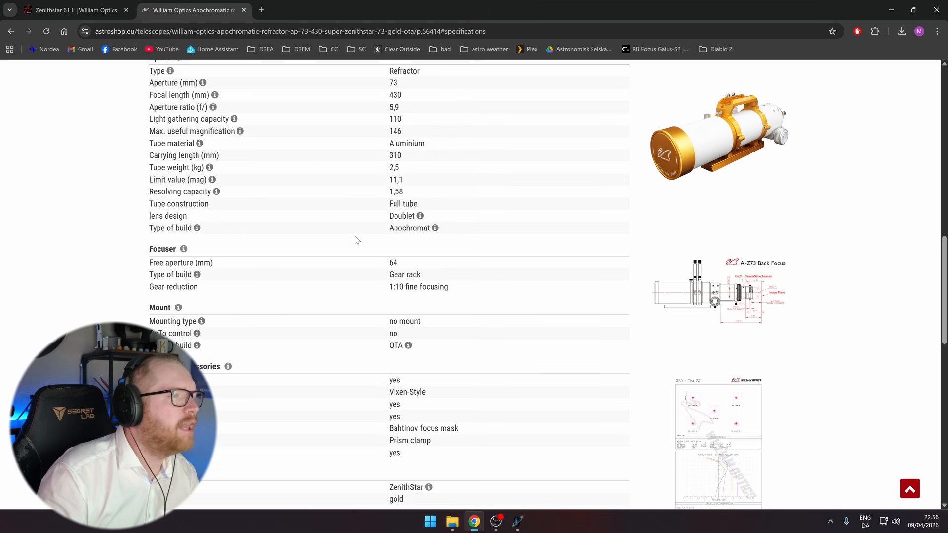
scroll(356, 240, "up", 1)
scroll(360, 278, "down", 4)
scroll(343, 296, "down", 1)
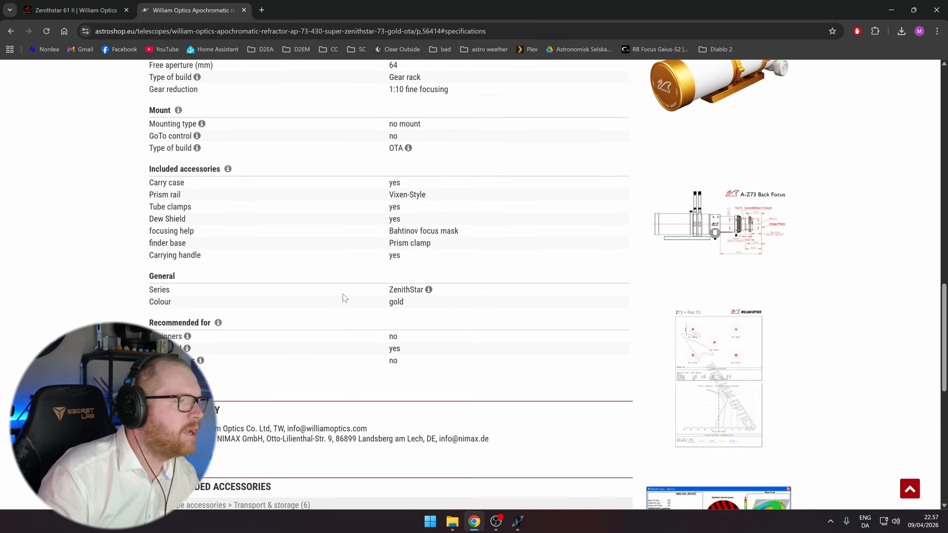
scroll(343, 296, "up", 5)
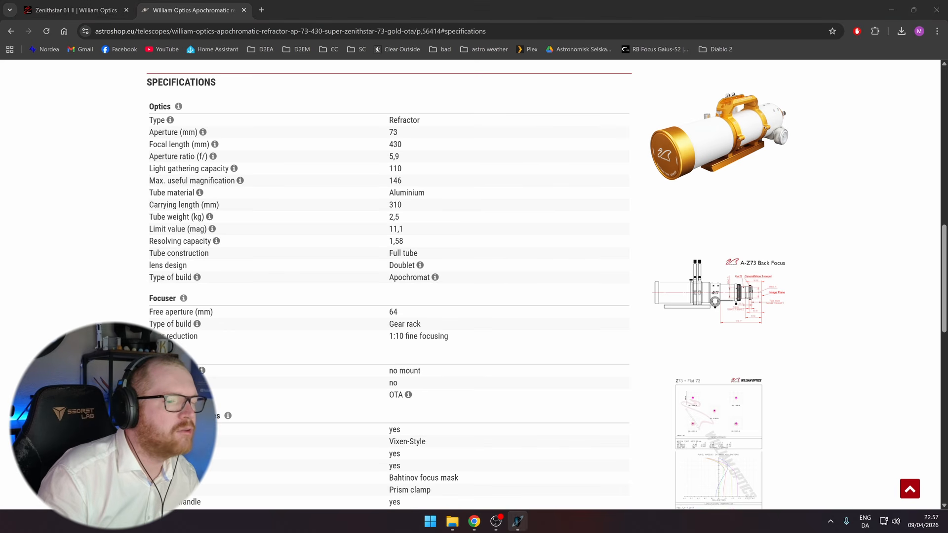
Return to AstroArmory and set the telescope's weight to 2,5 kg.
left_click(519, 521)
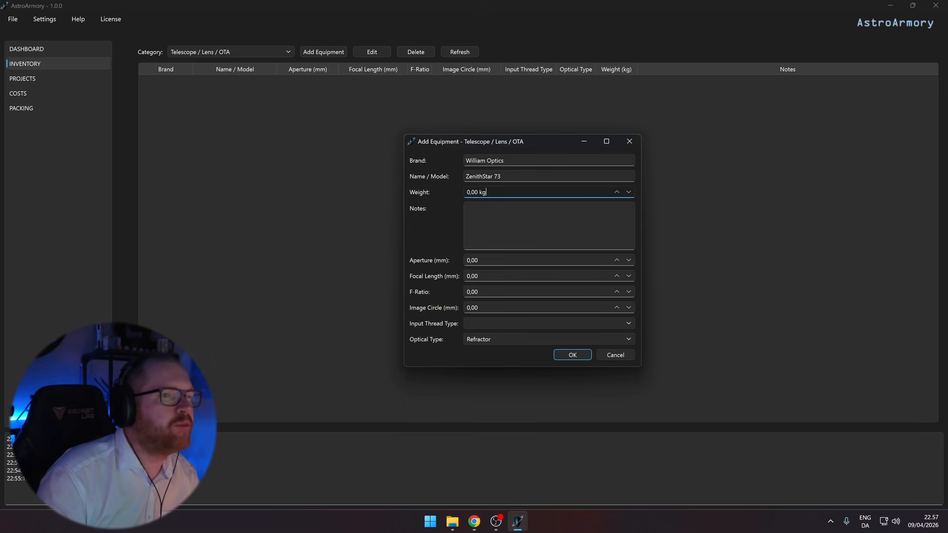
key("Tab")
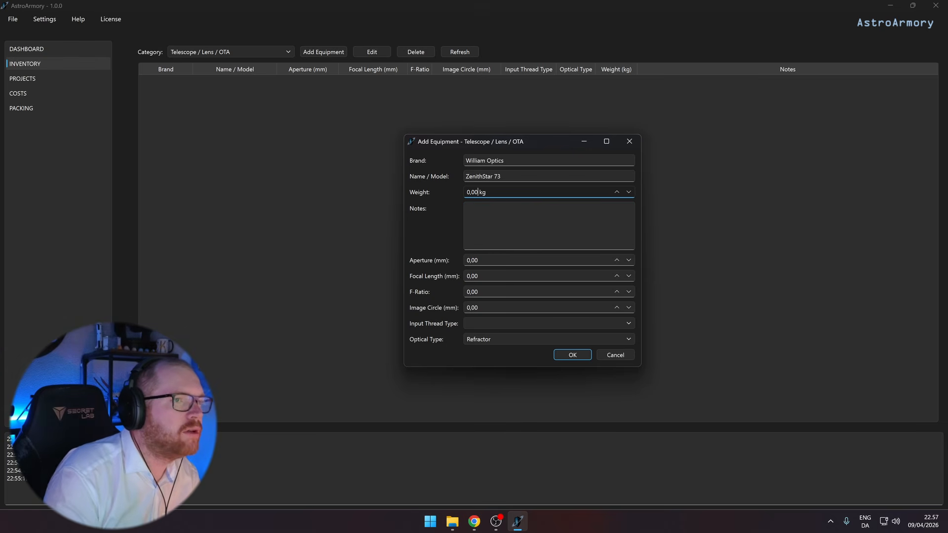
key("BackSpace")
key("BackSpace")
key("BackSpace")
key("BackSpace")
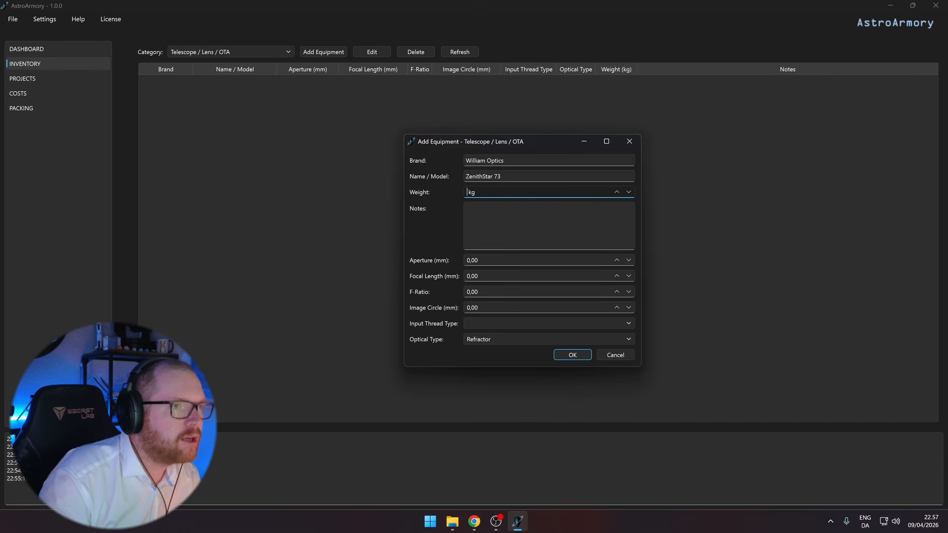
type("2,5")
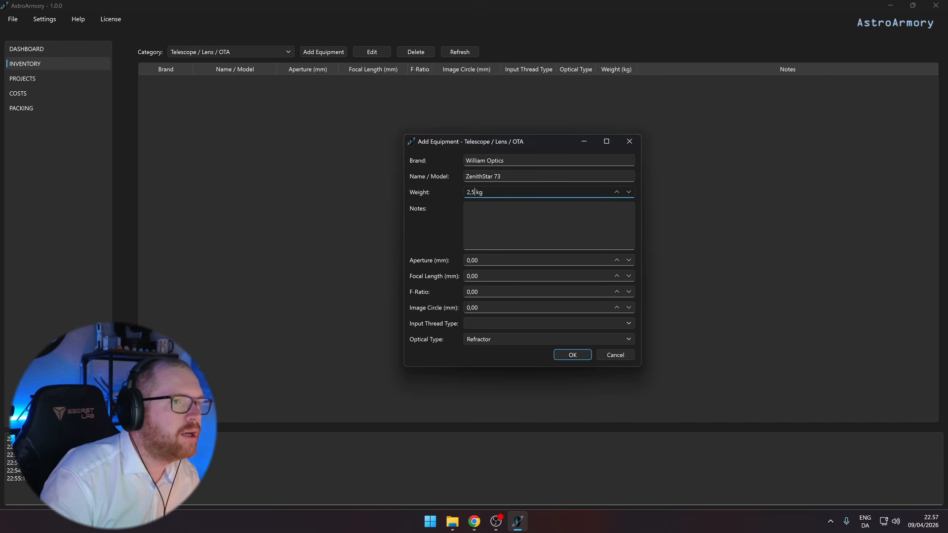
key("Tab")
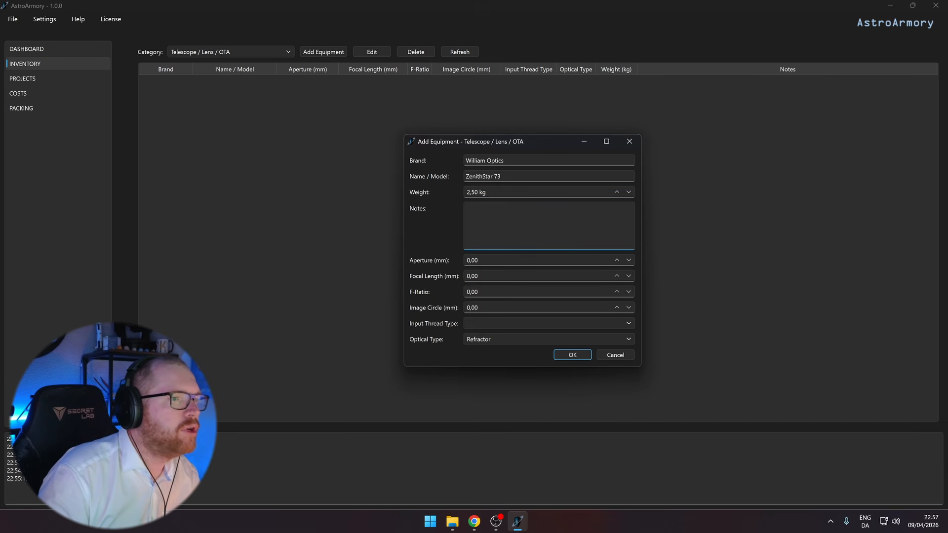
Recheck the aperture and focal length on the ZenithStar 73 product page in Chrome.
left_click(478, 260)
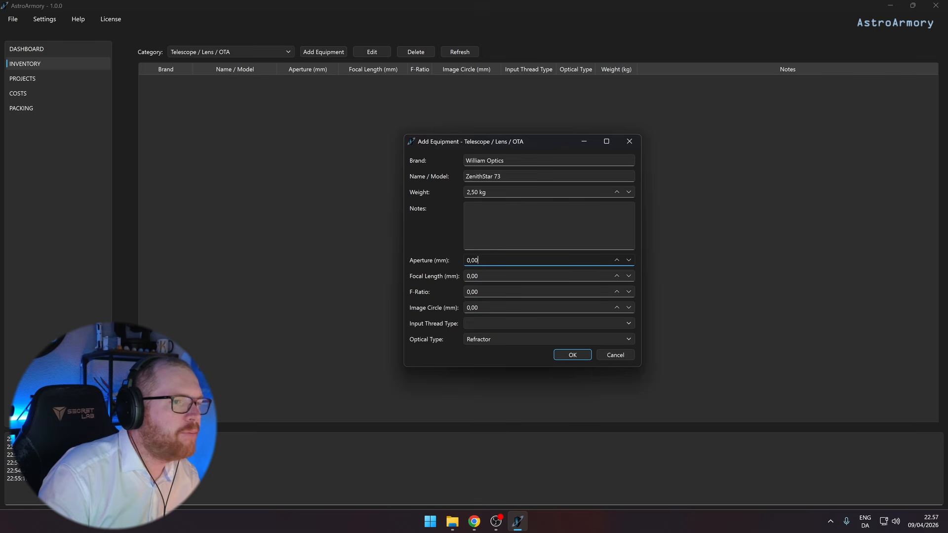
left_click(474, 521)
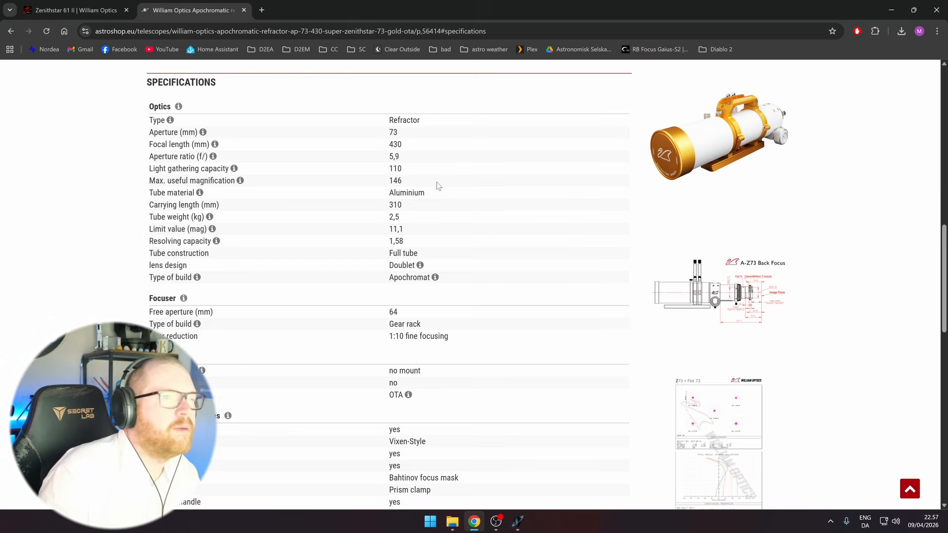
scroll(437, 181, "up", 10)
key("ctrl+a")
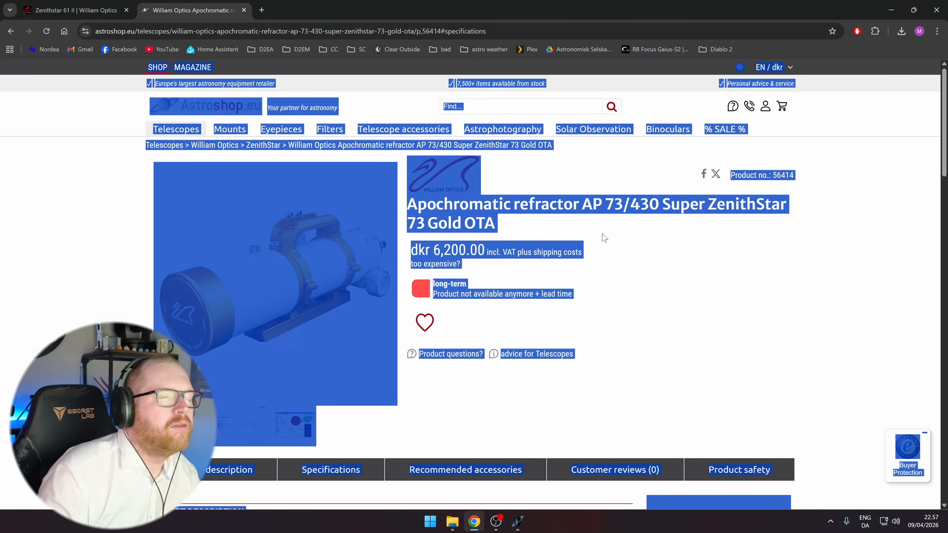
left_click(613, 328)
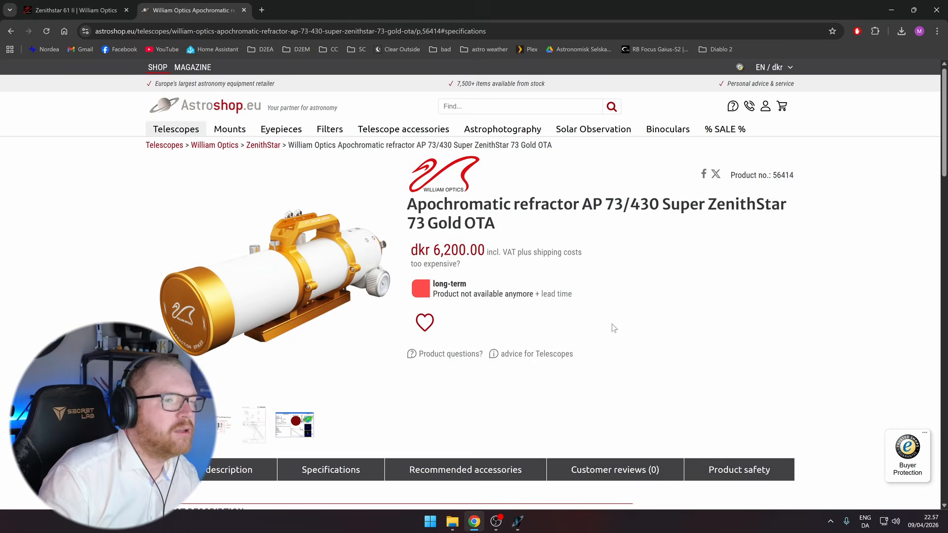
Back in AstroArmory, set the telescope's aperture to 73 mm and its focal length to 430 mm.
left_click(517, 522)
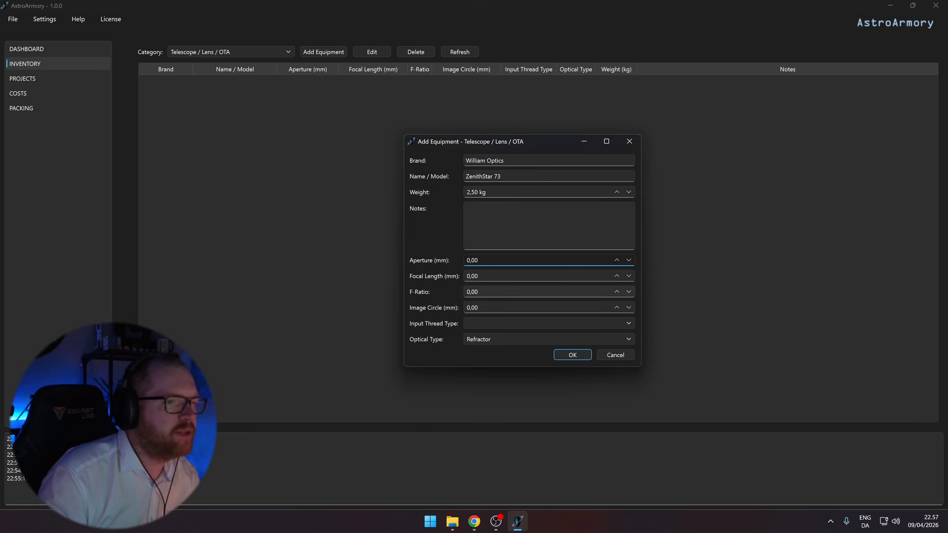
key("ctrl+a")
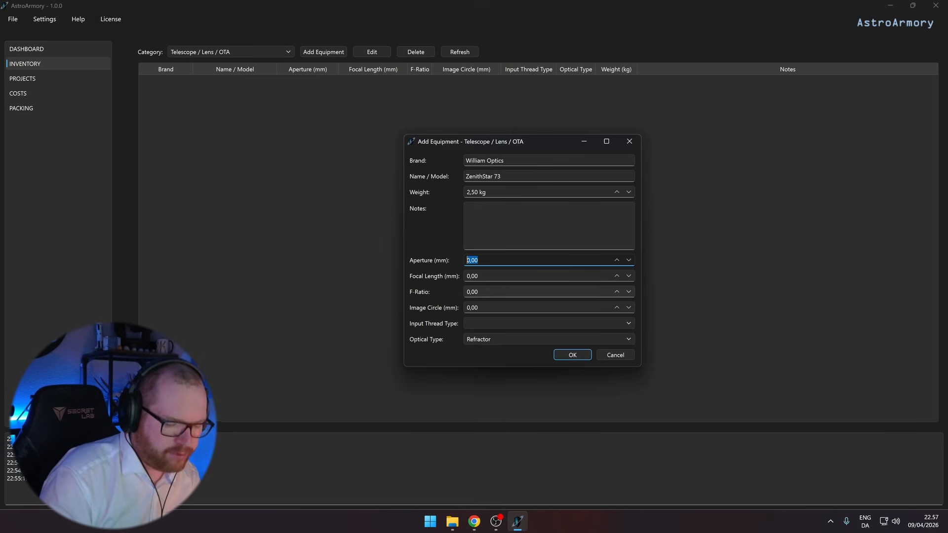
type("430")
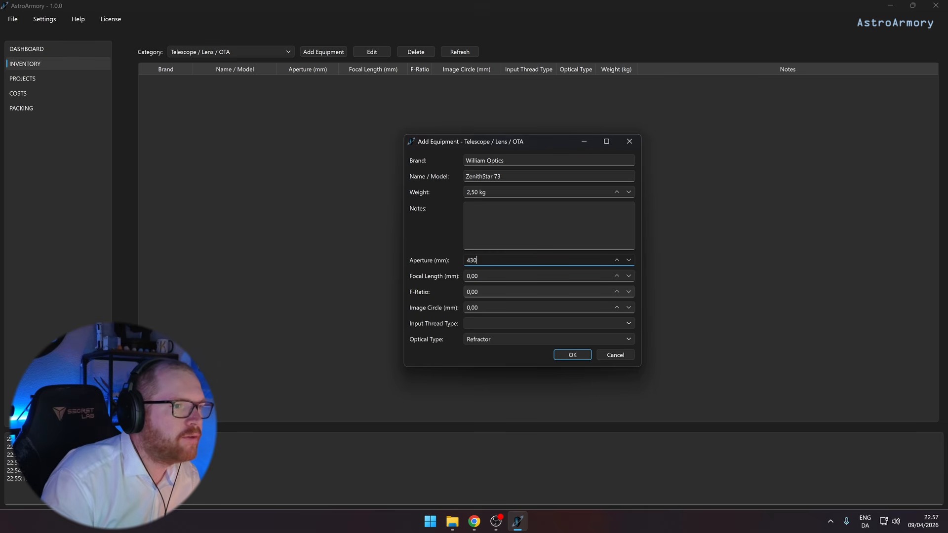
key("Tab")
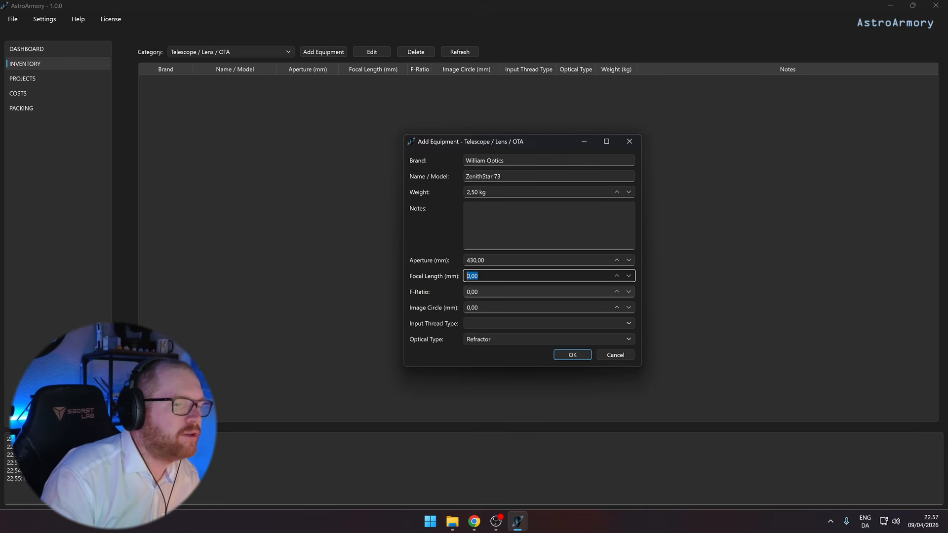
type("430")
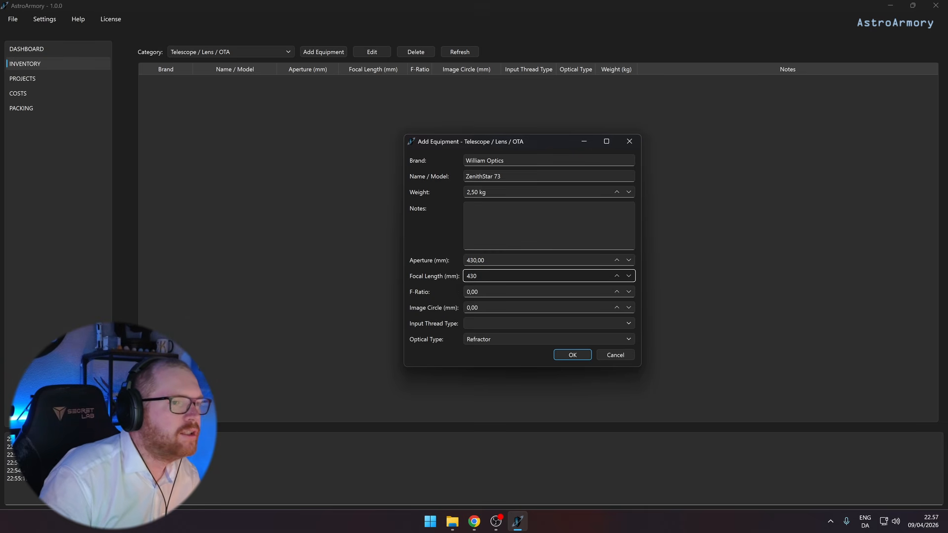
key("shift+Tab")
type("7")
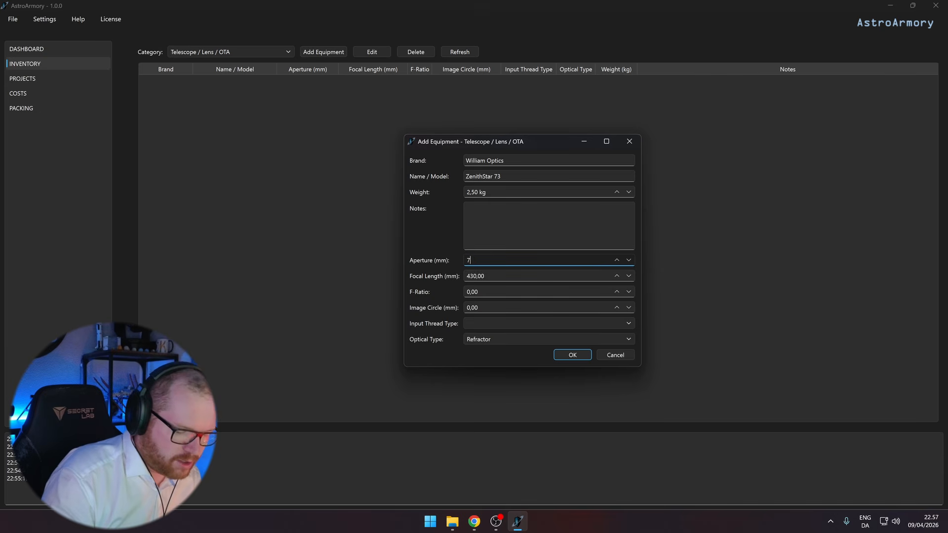
type("3")
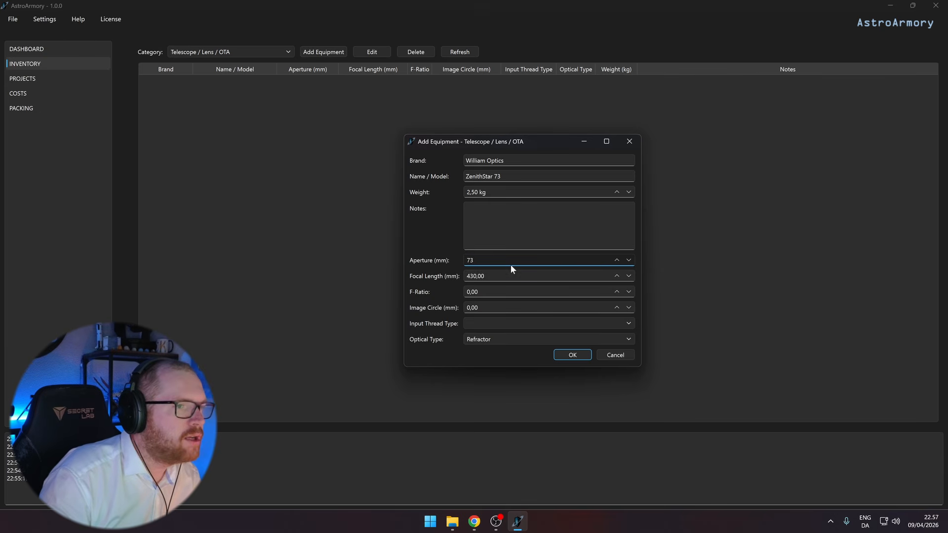
left_click(479, 292)
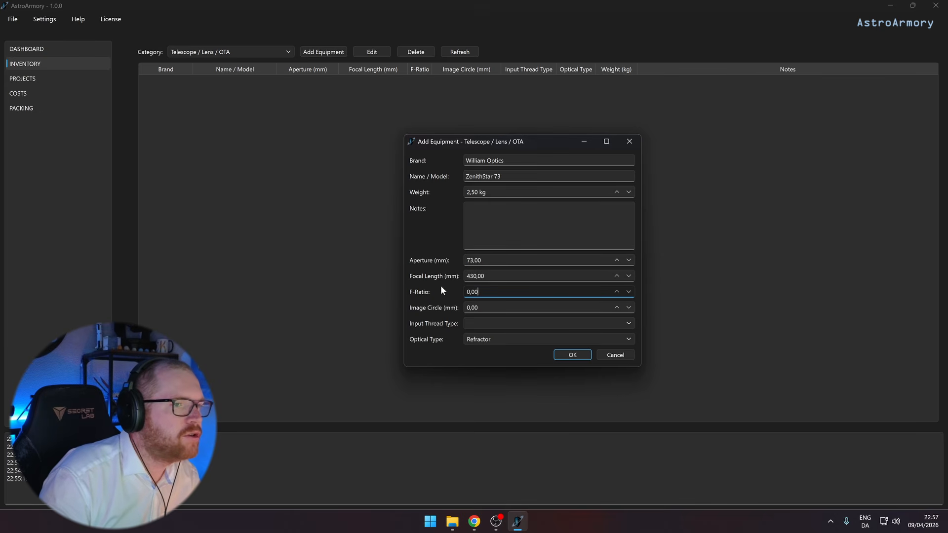
left_click(488, 261)
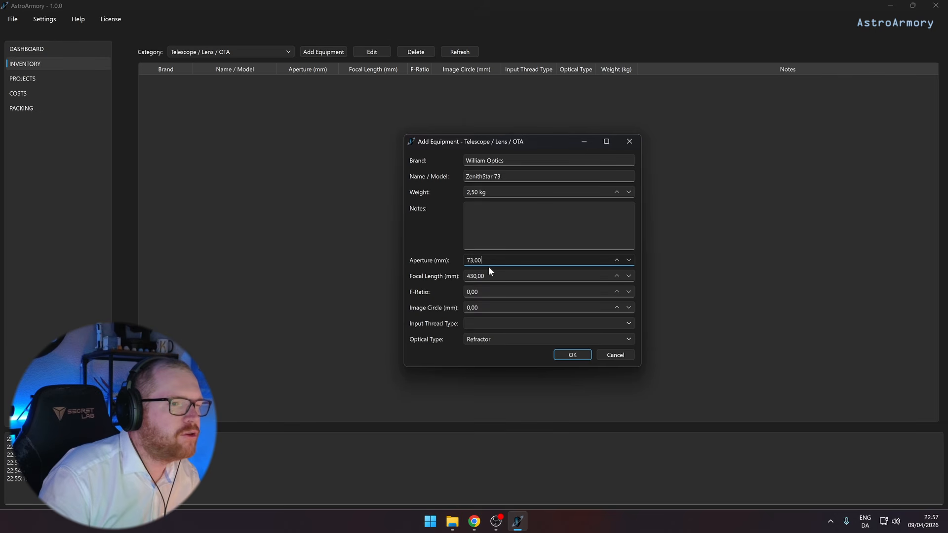
left_click(489, 277)
left_click(489, 292)
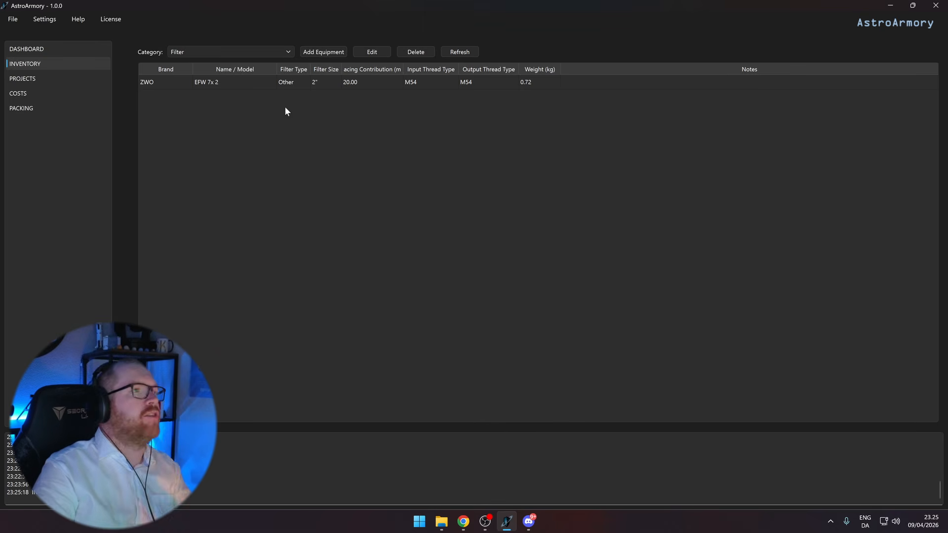
Review the inventory's Telescope / Lens / OTA list and the Controller / Computer list.
left_click(191, 51)
scroll(194, 78, "up", 3)
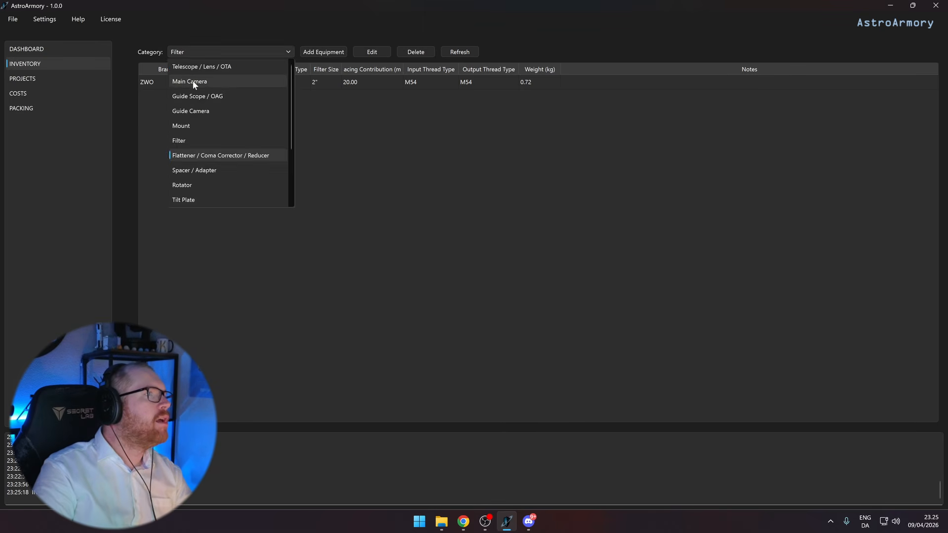
left_click(202, 68)
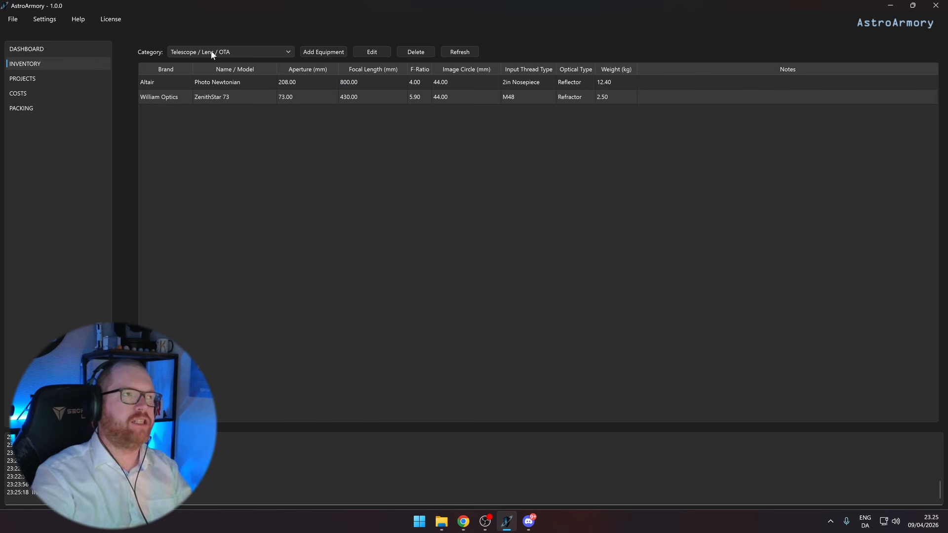
left_click(211, 50)
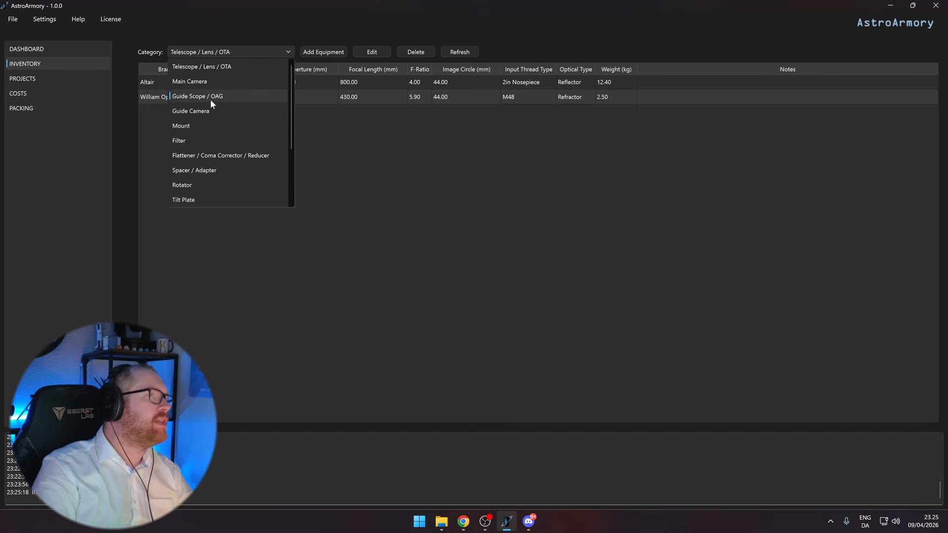
scroll(213, 97, "down", 1)
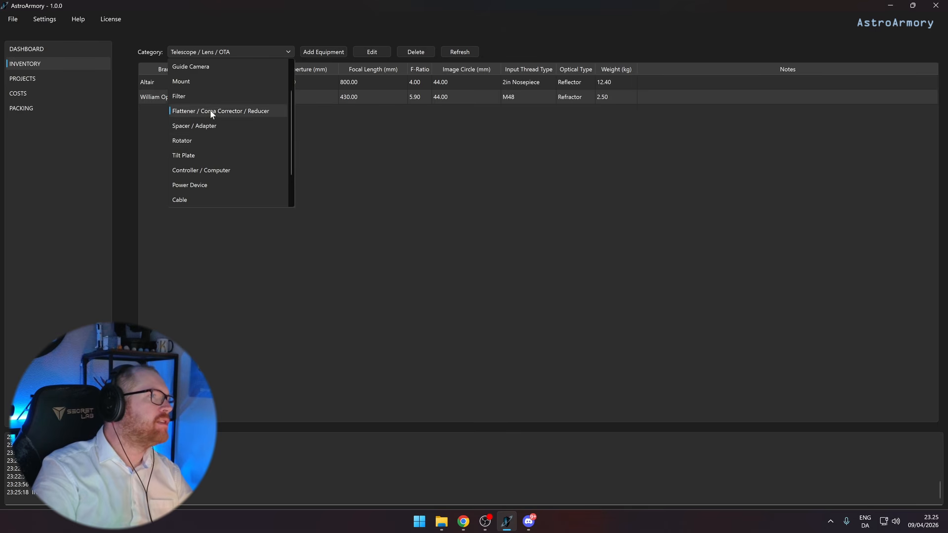
left_click(219, 175)
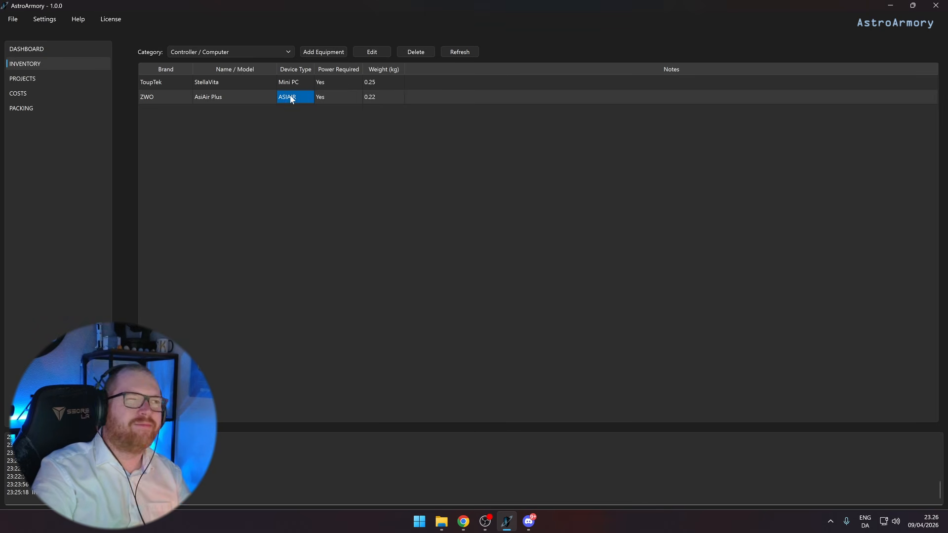
Look through the Telescope / Lens / OTA, Main Camera, Guide Scope / OAG and Guide Camera categories in turn.
left_click(256, 55)
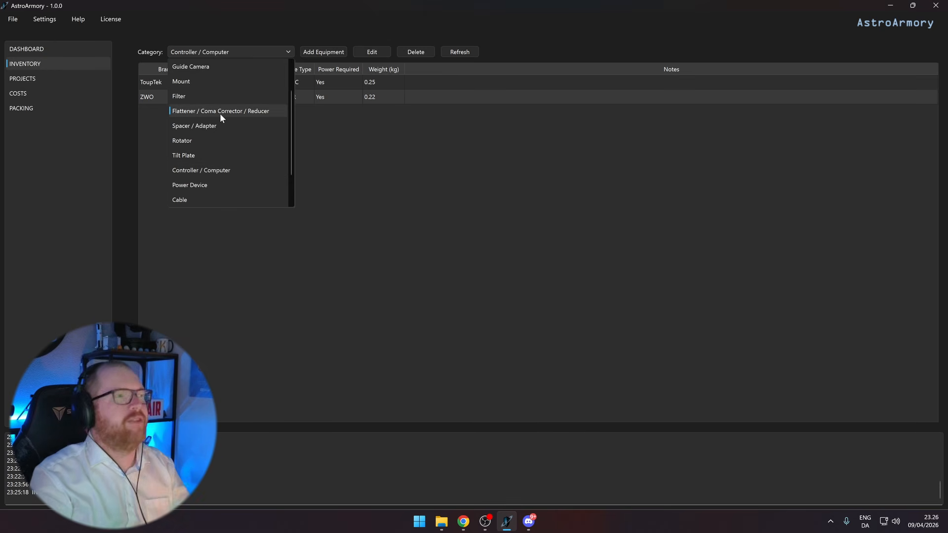
scroll(220, 113, "up", 1)
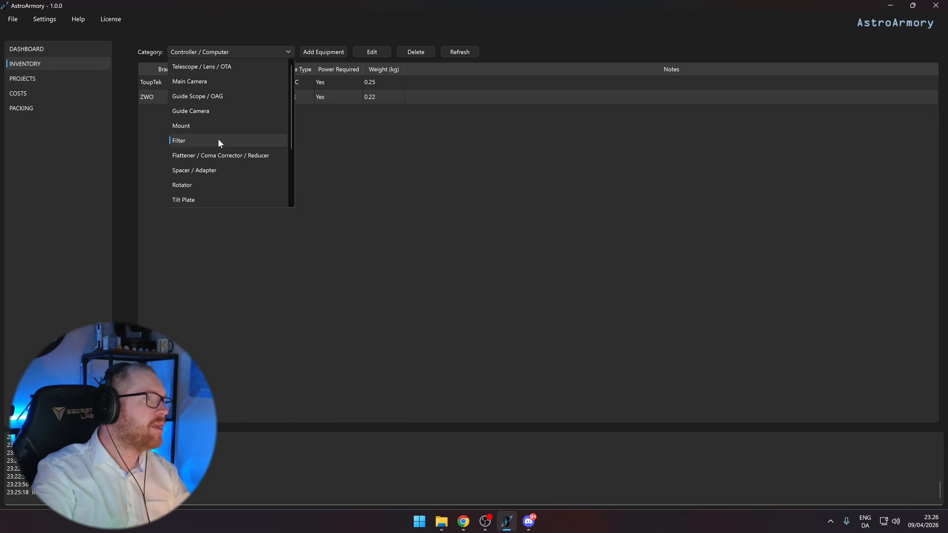
left_click(223, 67)
left_click(221, 52)
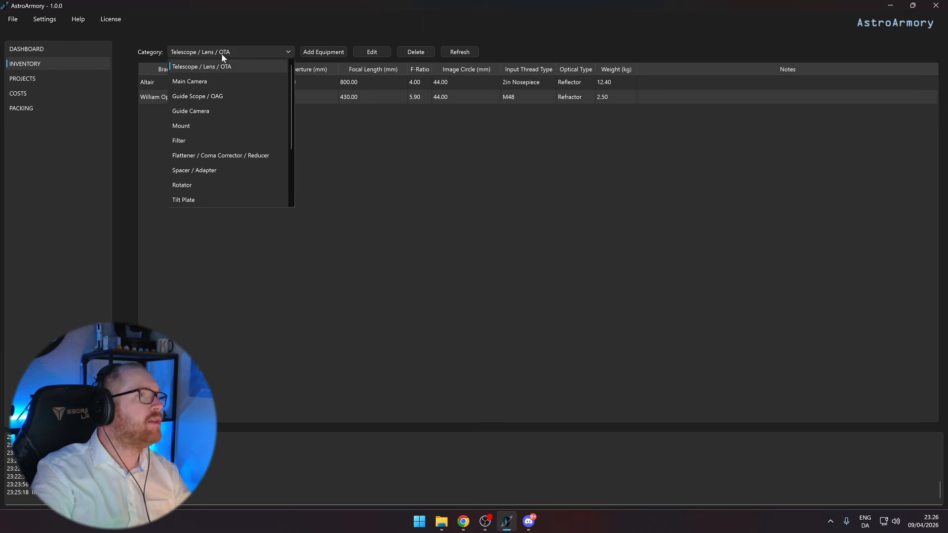
left_click(211, 82)
left_click(219, 55)
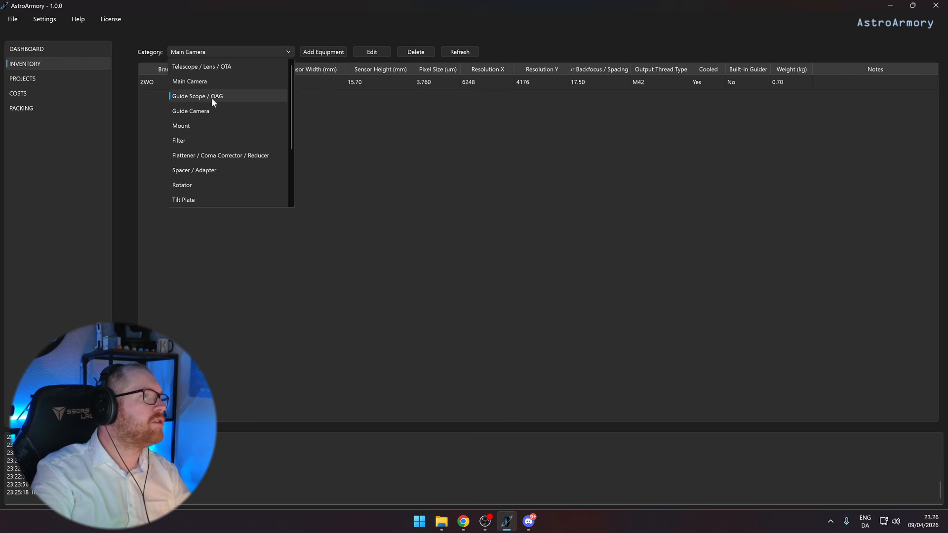
left_click(211, 97)
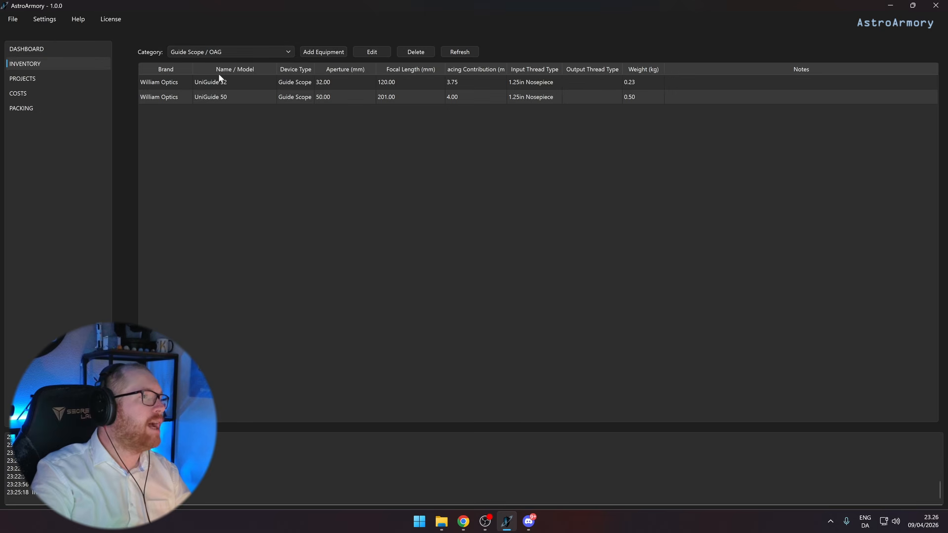
left_click(274, 51)
left_click(205, 110)
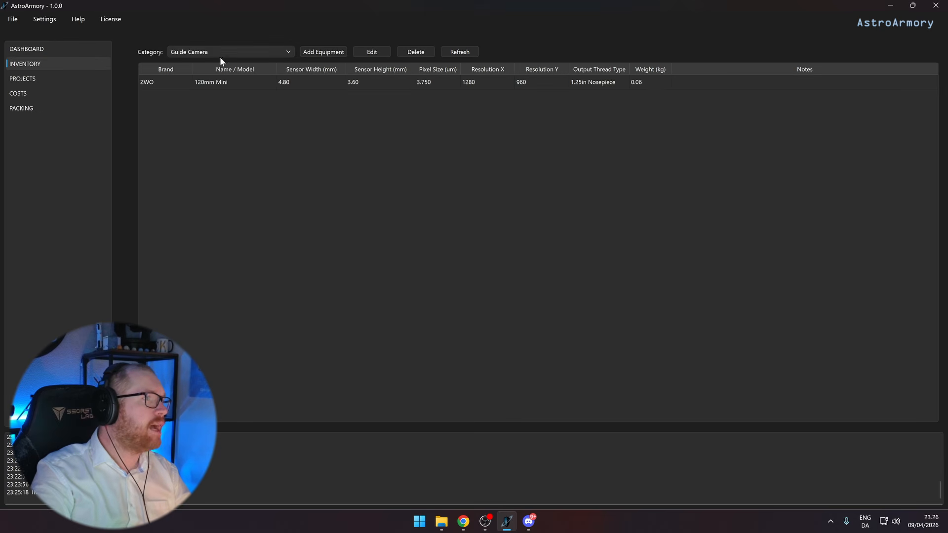
In the Mount category, inspect the payload capacity of the ProxySky UMI17S (No CW) in its edit form and close the form.
left_click(220, 54)
left_click(192, 124)
left_click(160, 95)
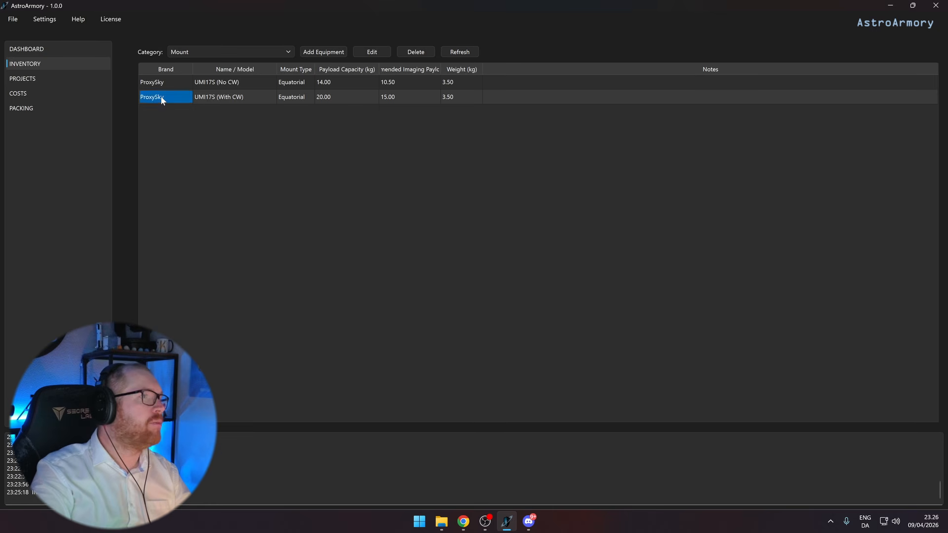
left_click(230, 88)
left_click(348, 80)
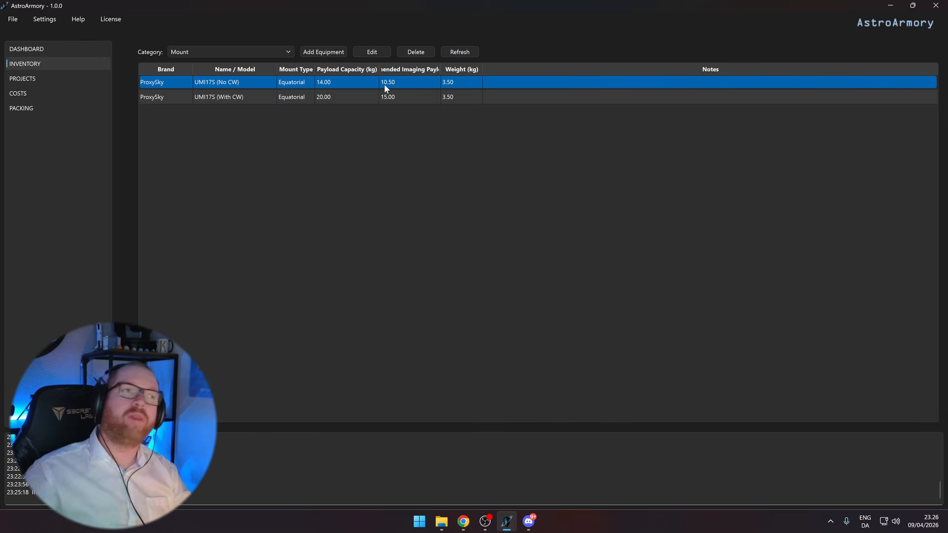
left_click(368, 52)
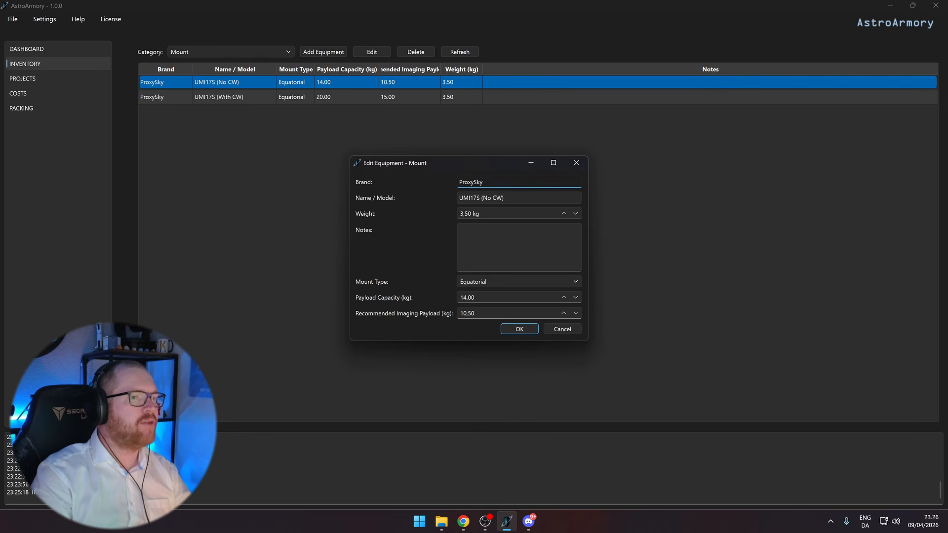
double_click(469, 298)
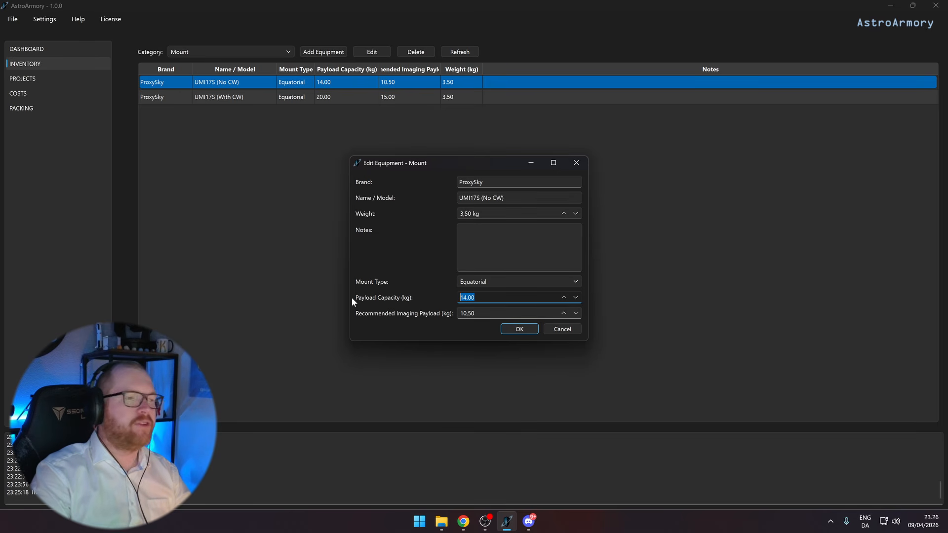
left_click(520, 330)
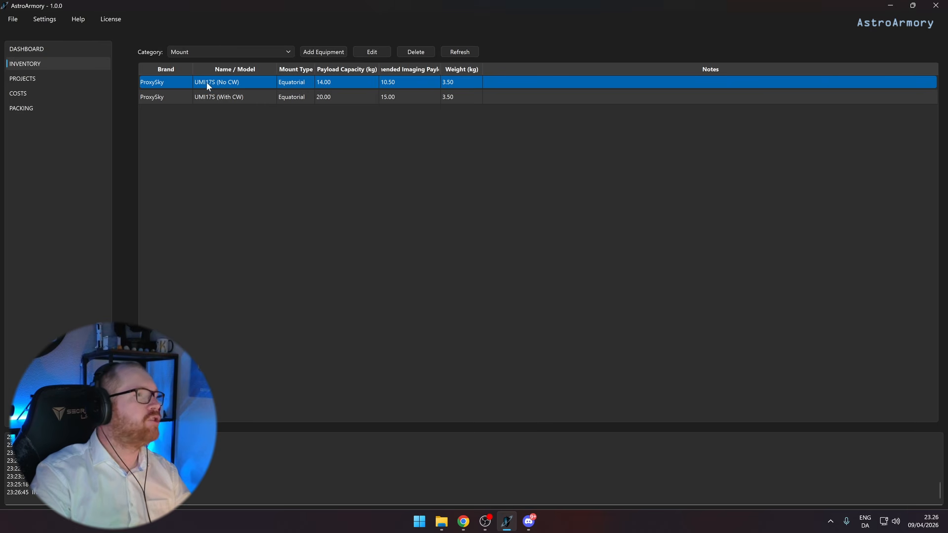
Show the Cable category and inspect the fields for adding a cable, closing the form without adding anything.
left_click(247, 53)
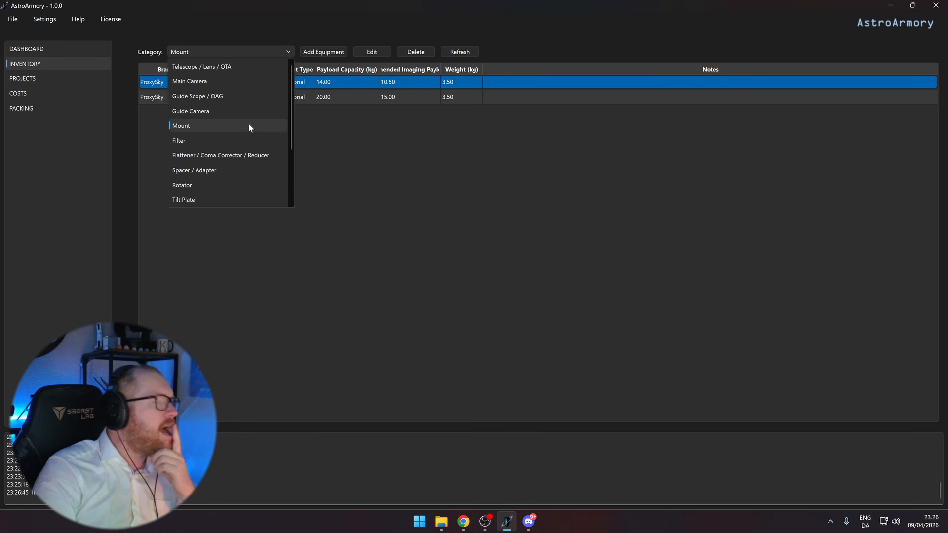
left_click_drag(289, 130, 268, 172)
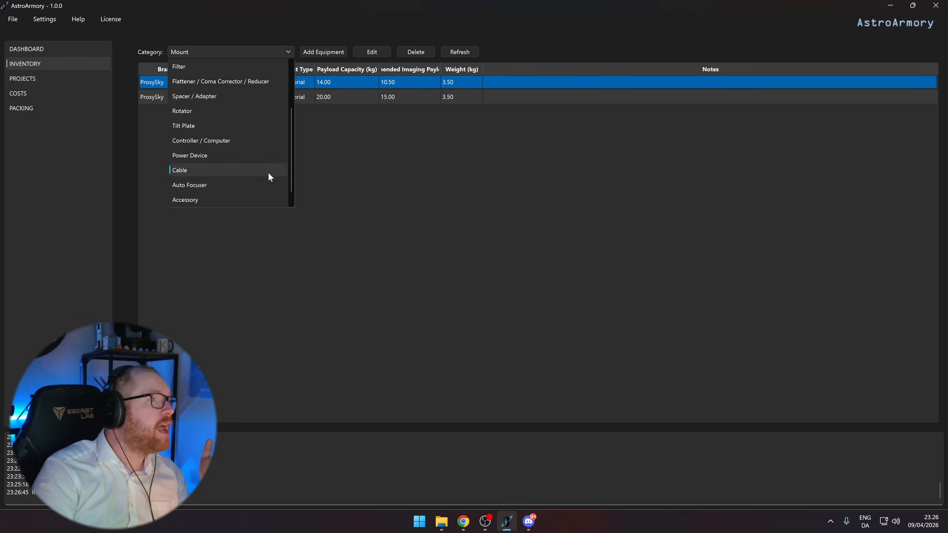
left_click(268, 171)
left_click(322, 52)
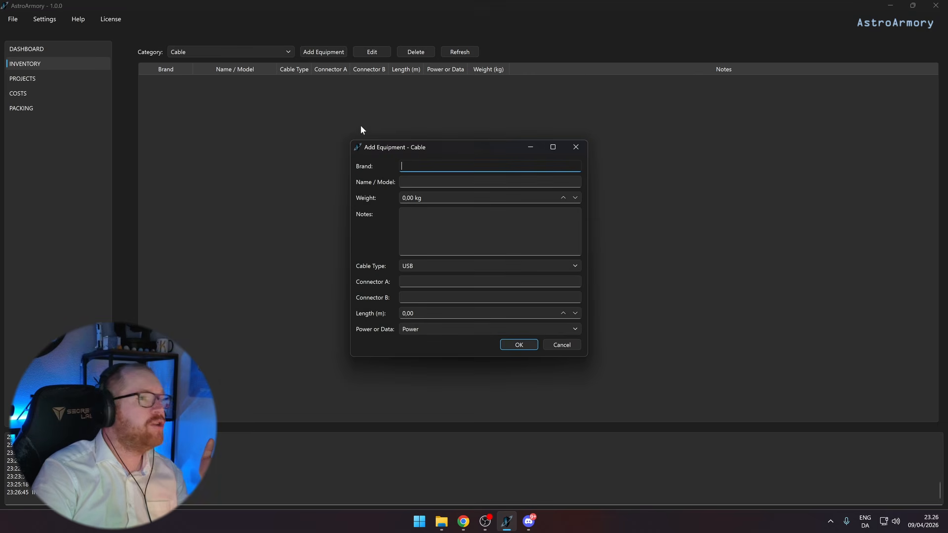
left_click(570, 340)
Show the Auto Focuser category and look over the complete list of equipment categories.
left_click(278, 51)
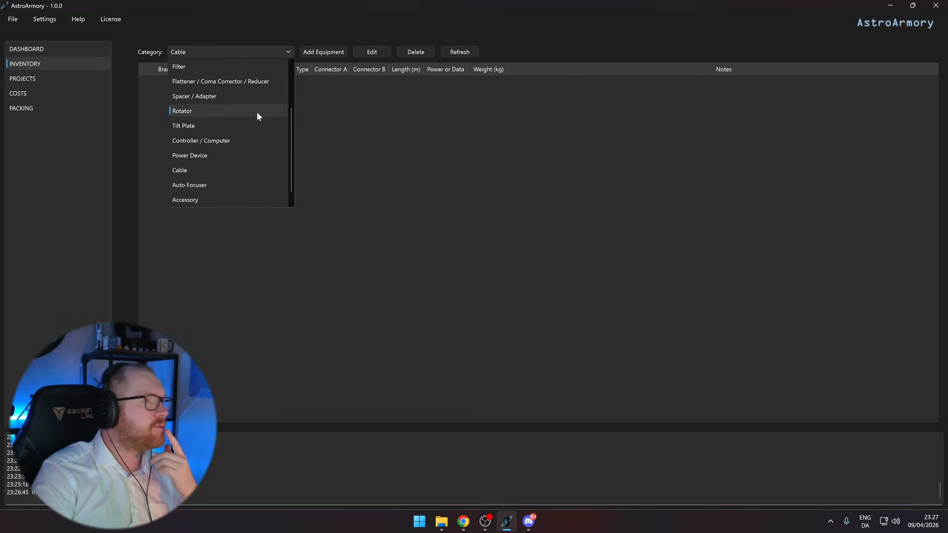
left_click(244, 184)
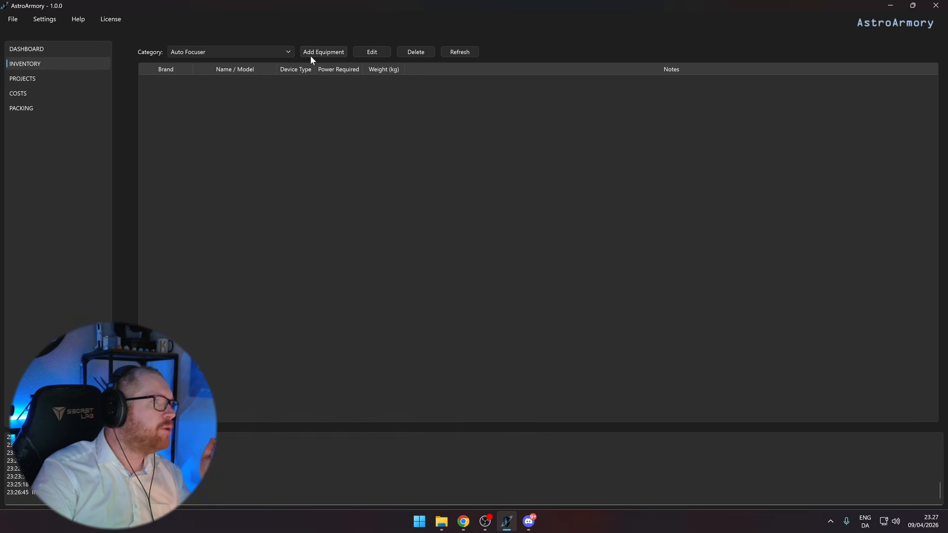
left_click(287, 55)
left_click_drag(292, 136, 293, 159)
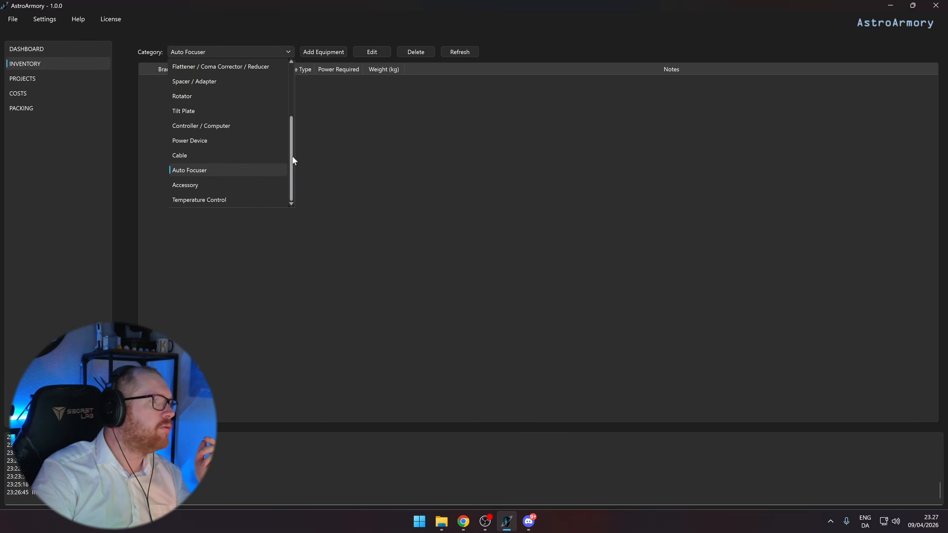
scroll(288, 174, "up", 1)
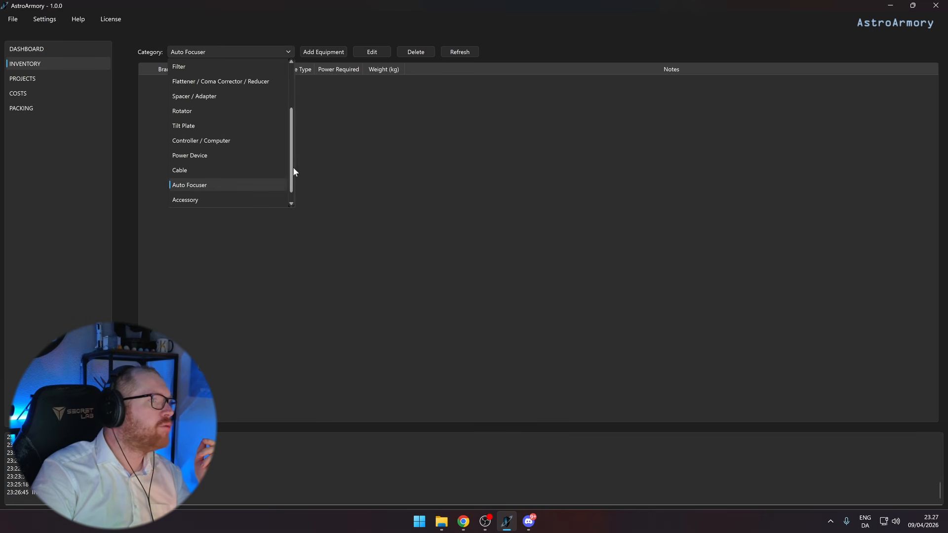
left_click_drag(297, 146, 306, 104)
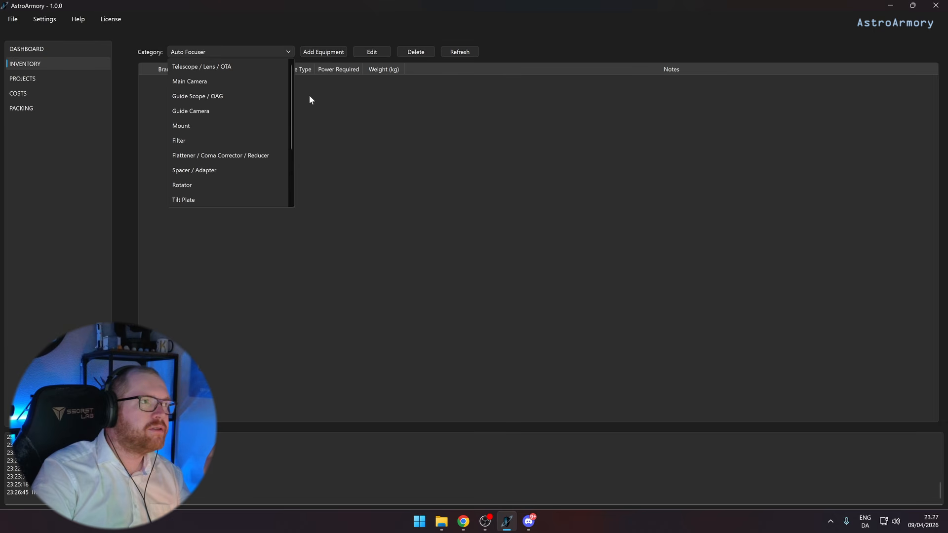
In the Spacer / Adapter category, examine the component types offered for new equipment and close the form without adding anything.
left_click(219, 177)
left_click(312, 52)
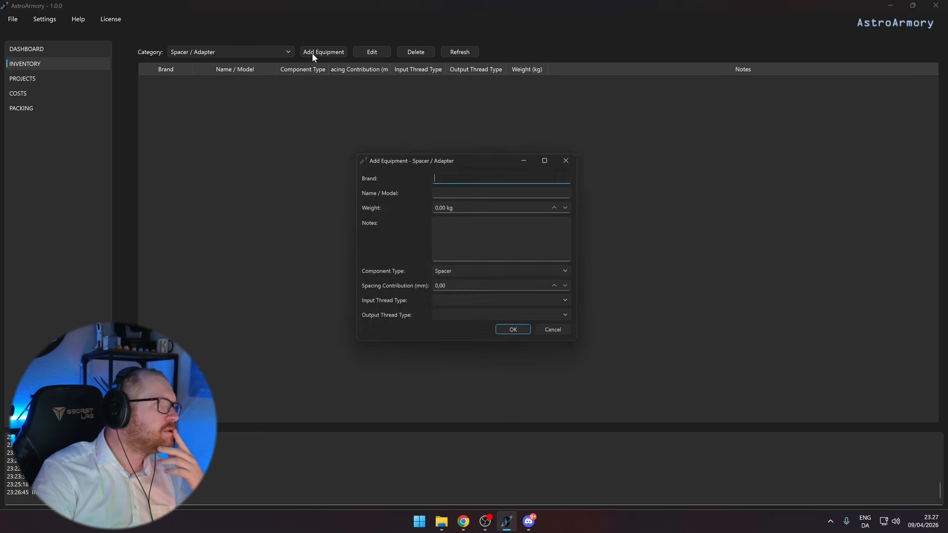
left_click(439, 275)
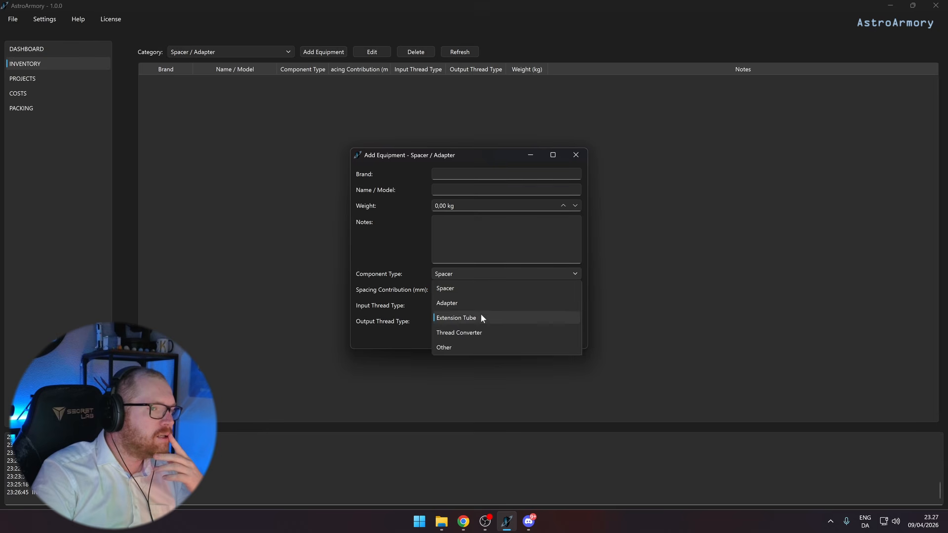
left_click(422, 271)
left_click(575, 155)
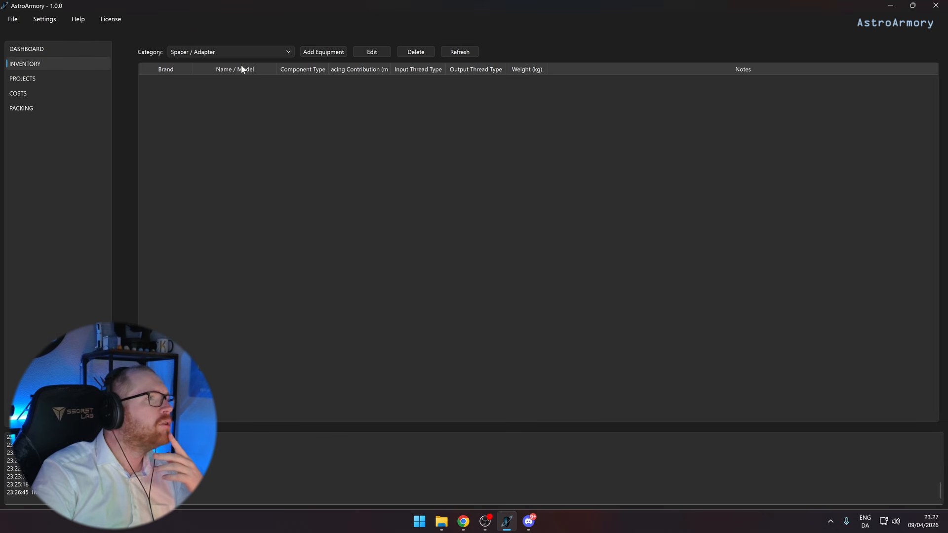
In the Filter category, examine the filter types offered for new equipment and close the form without adding anything.
left_click(228, 53)
left_click(193, 140)
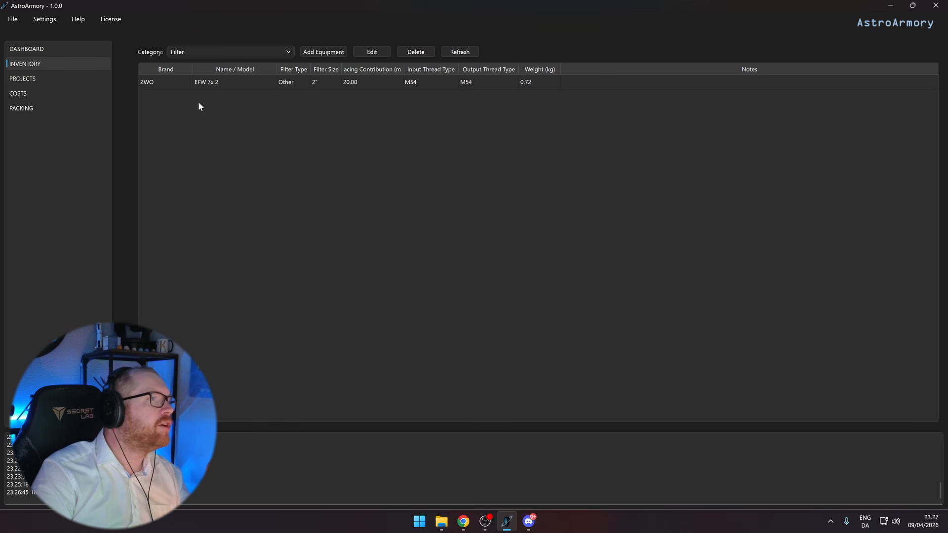
left_click(210, 83)
left_click(326, 53)
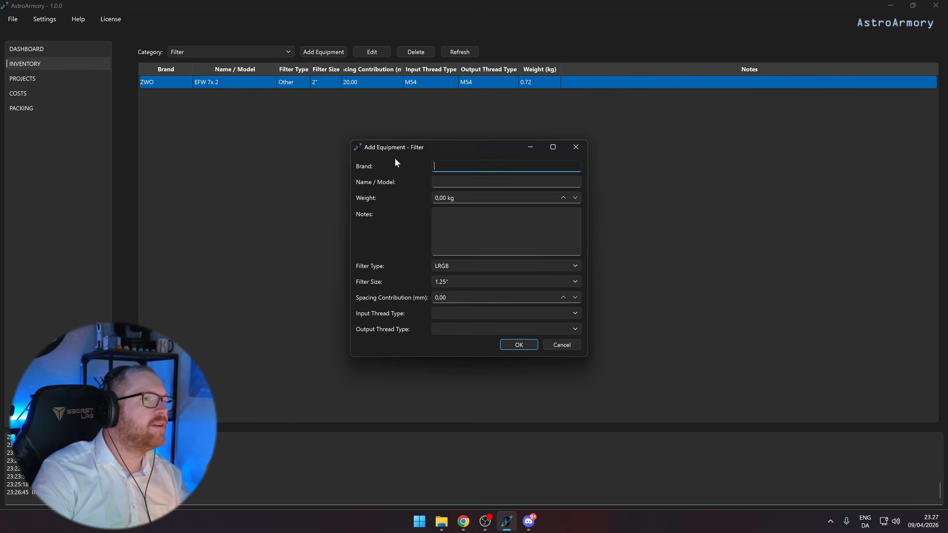
left_click(444, 266)
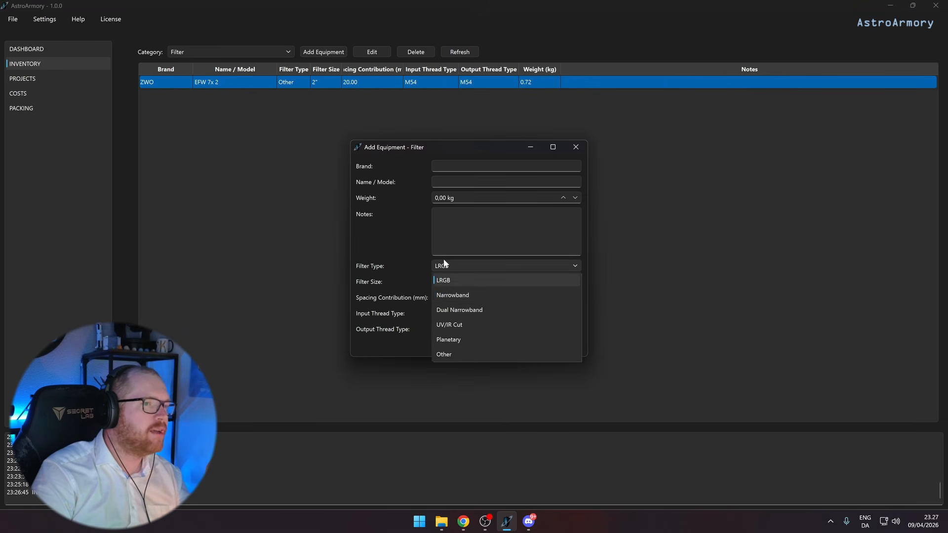
left_click(366, 237)
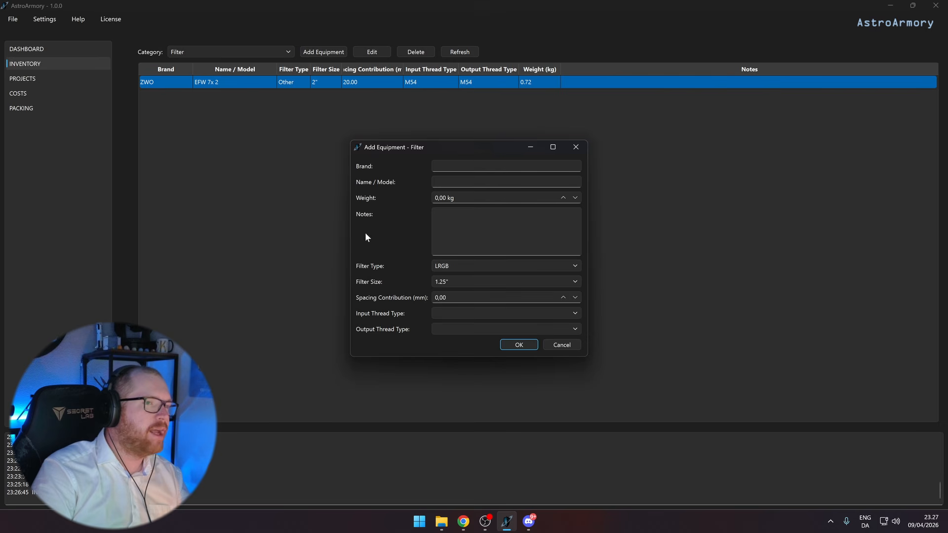
left_click(576, 148)
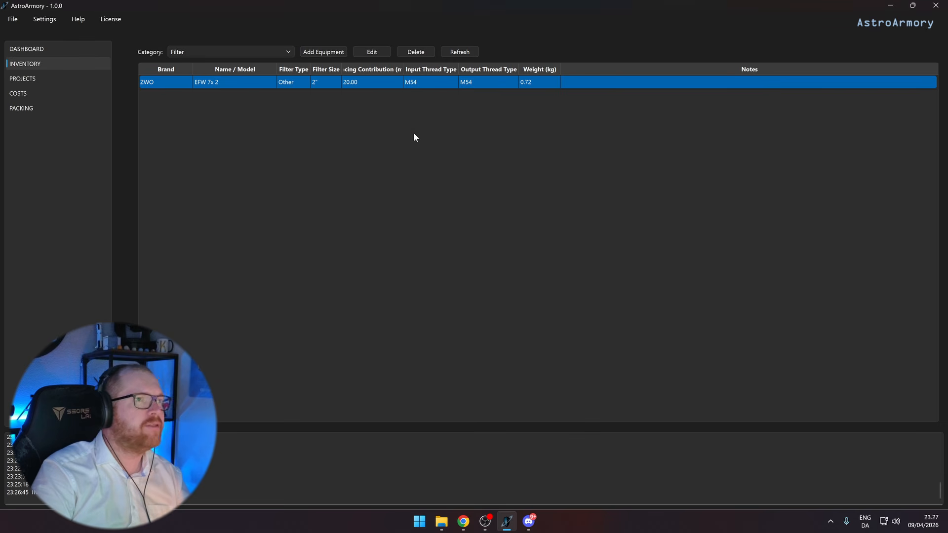
Revisit the Mount category's equipment list and open the Dashboard.
left_click(246, 55)
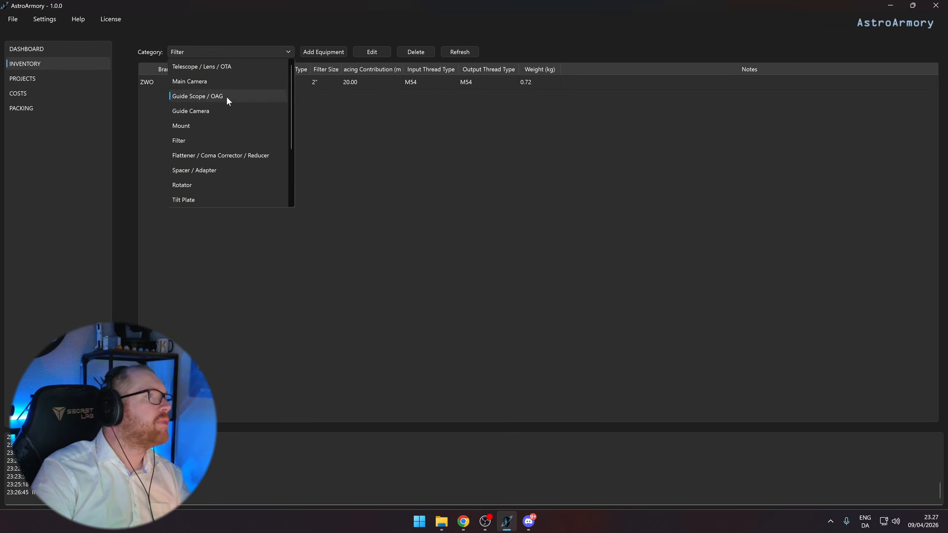
left_click(200, 130)
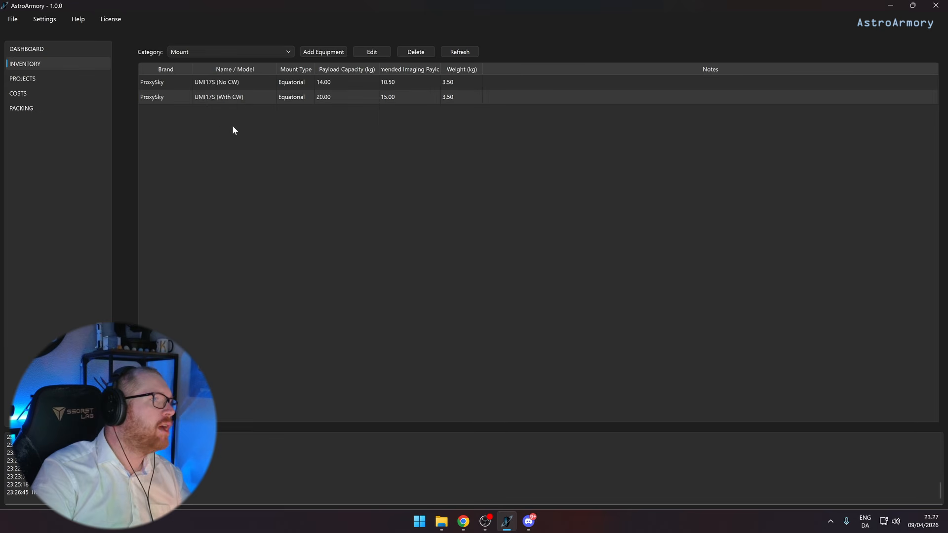
left_click(47, 49)
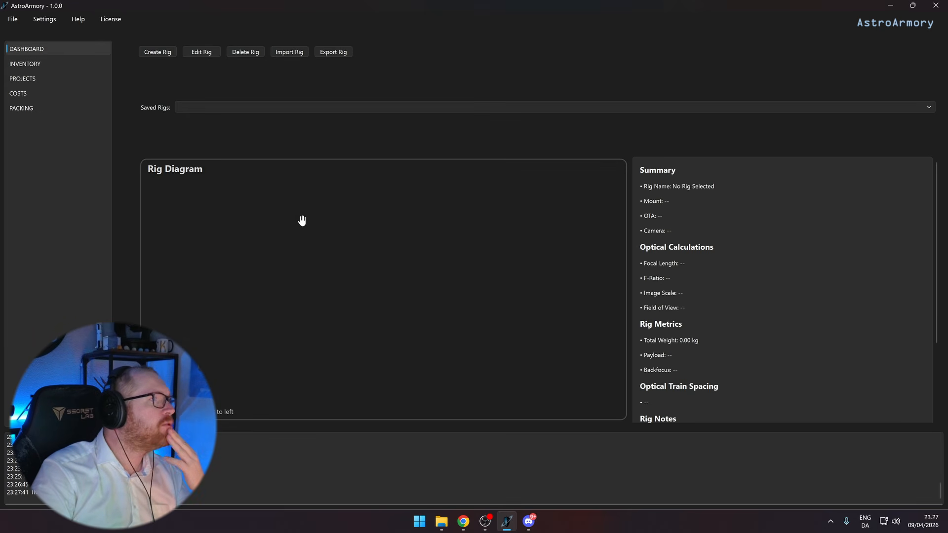
Start a new rig named "WO WideField" with the William Optics ZenithStar 73 as its OTA.
left_click(167, 55)
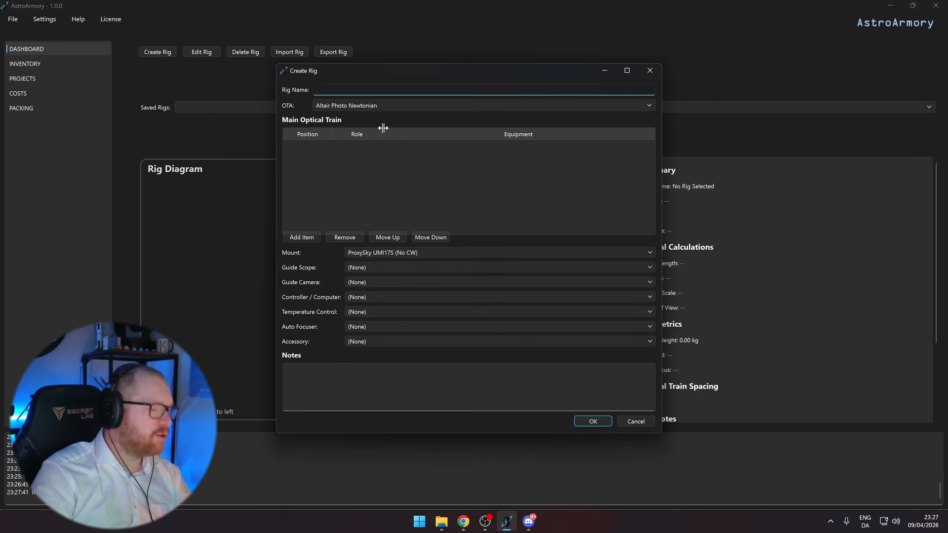
type("WO")
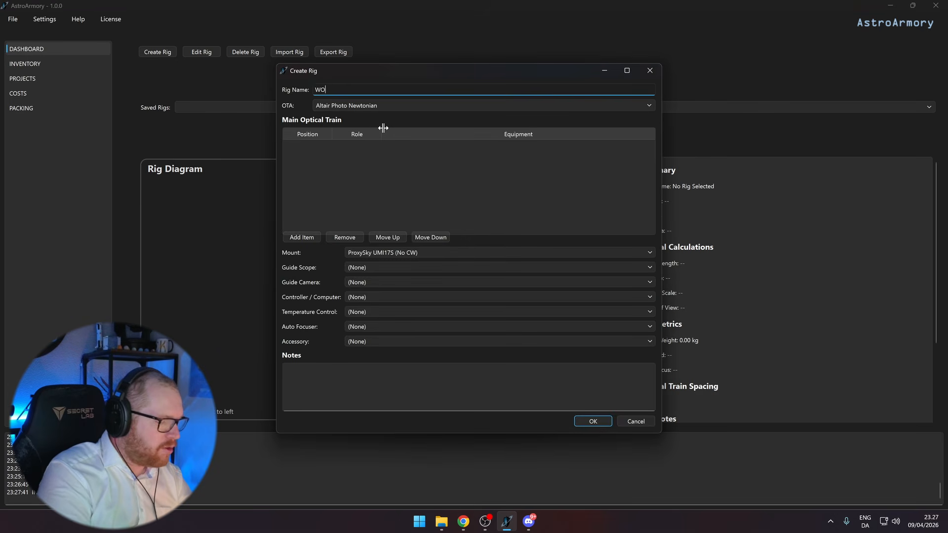
type(" WideField")
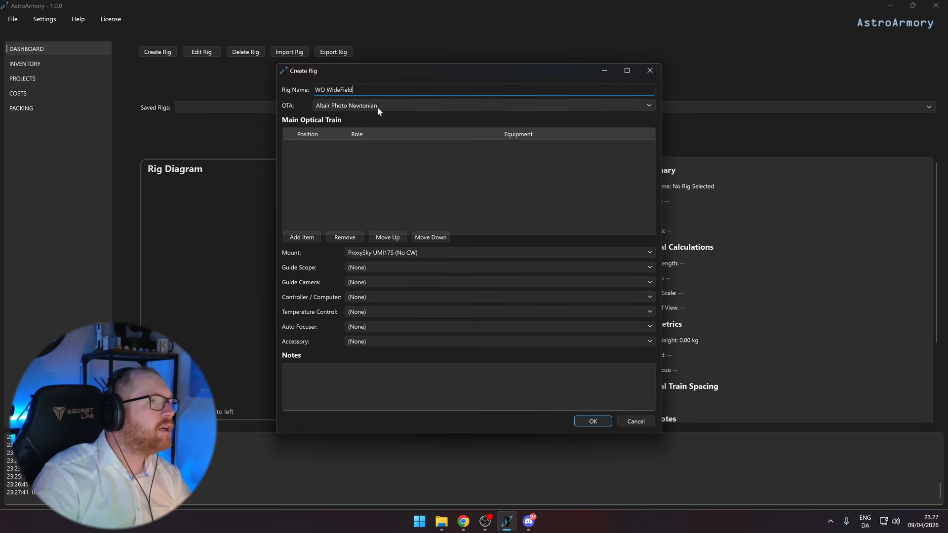
left_click(377, 107)
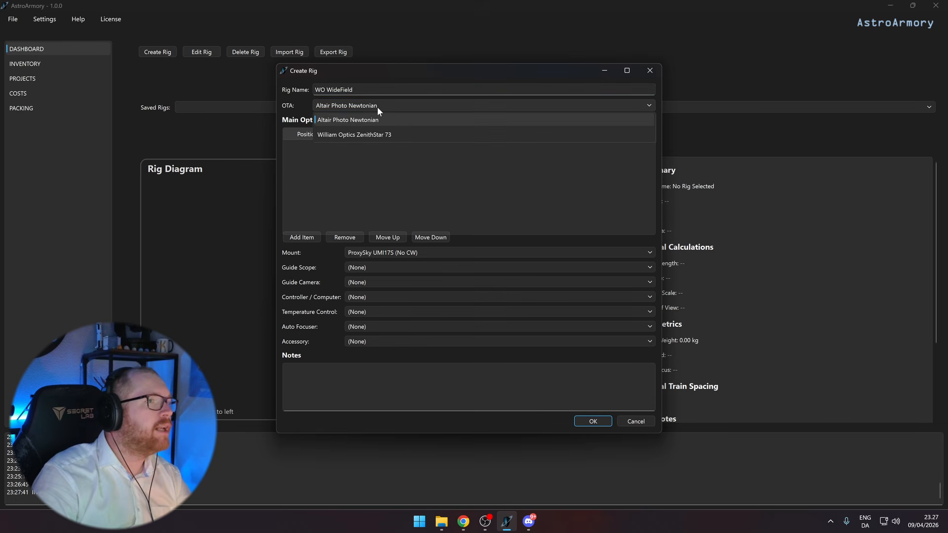
left_click(370, 135)
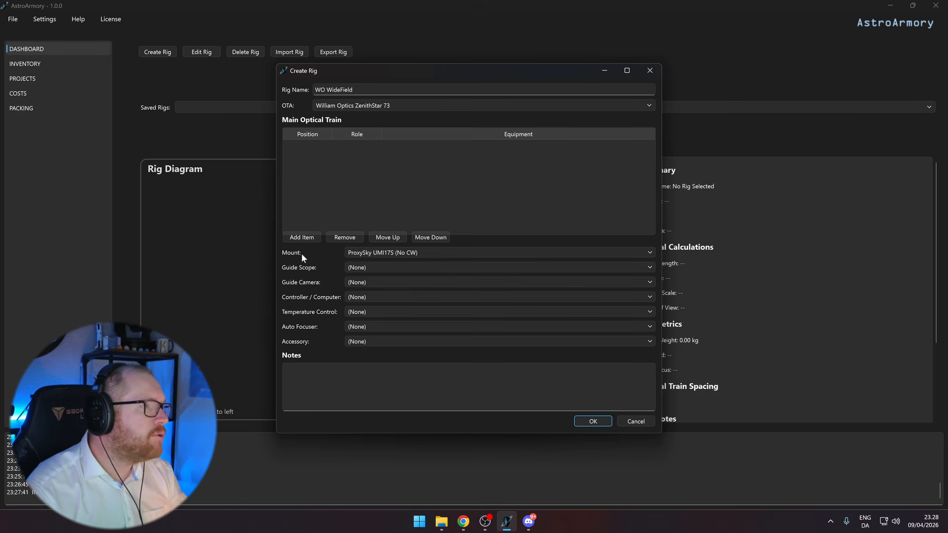
Equip the rig with the ProxySky UMI17S (No CW) mount, William Optics UniGuide 32 guide scope, ZWO 120mm Mini guide camera and ZWO AsiAir Plus controller.
left_click(410, 253)
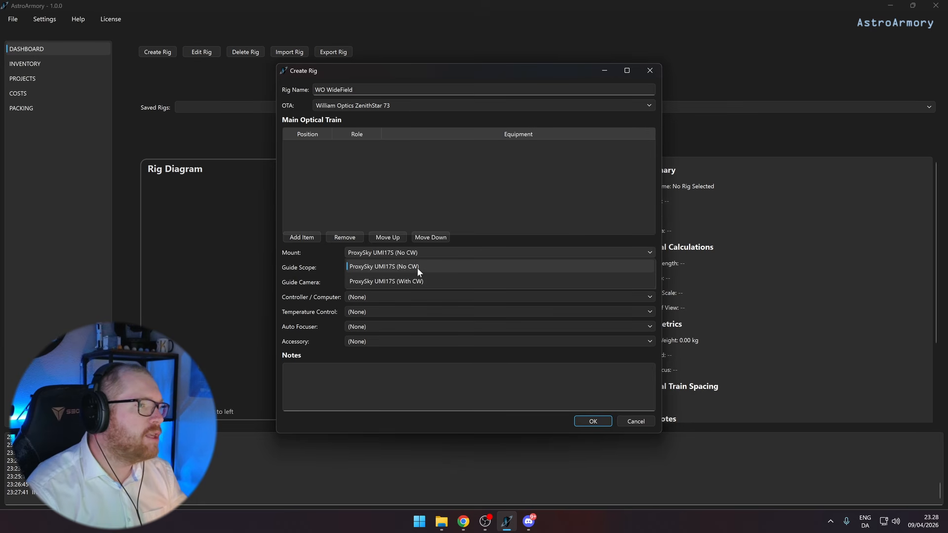
left_click(417, 267)
left_click(373, 268)
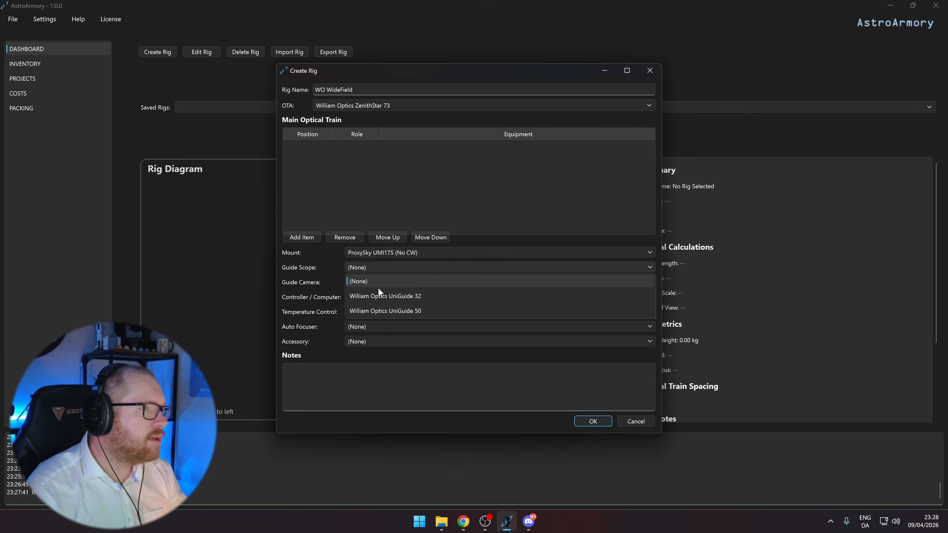
left_click(371, 295)
left_click(369, 285)
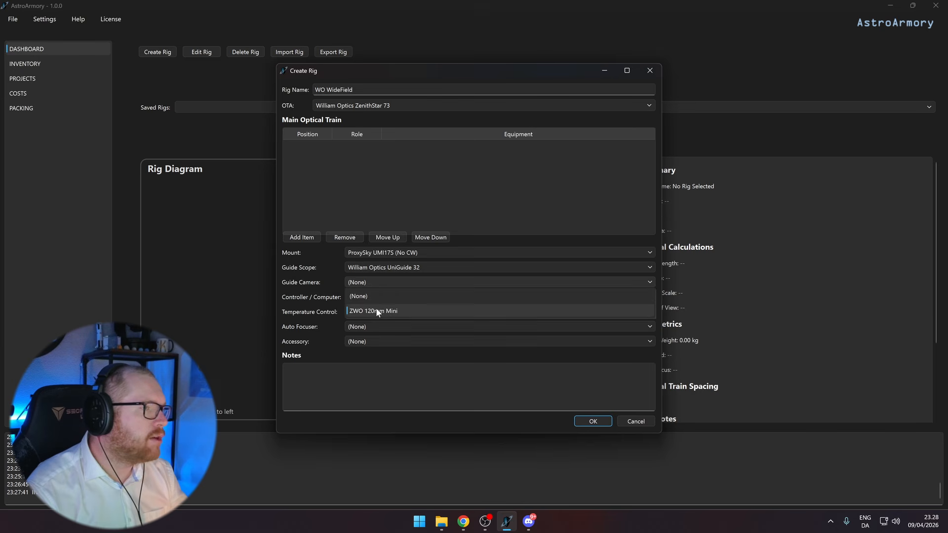
left_click(375, 307)
left_click(366, 297)
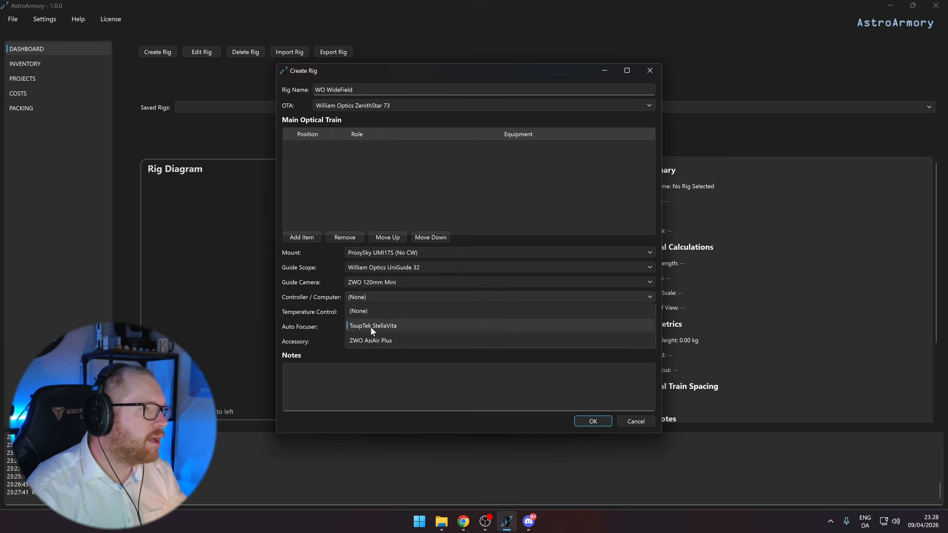
left_click(372, 340)
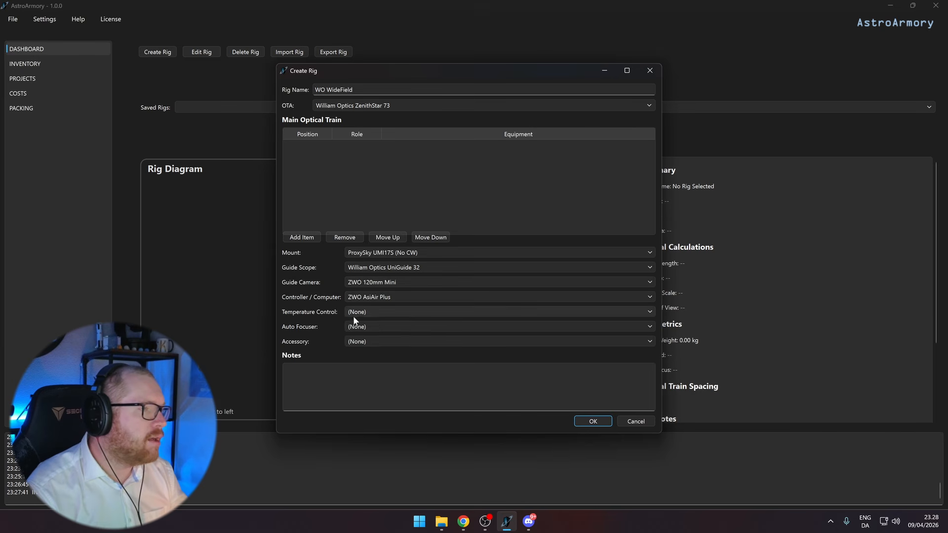
Check the temperature control choices without selecting one, and try to save the rig with an empty main optical train.
left_click(358, 313)
left_click(360, 312)
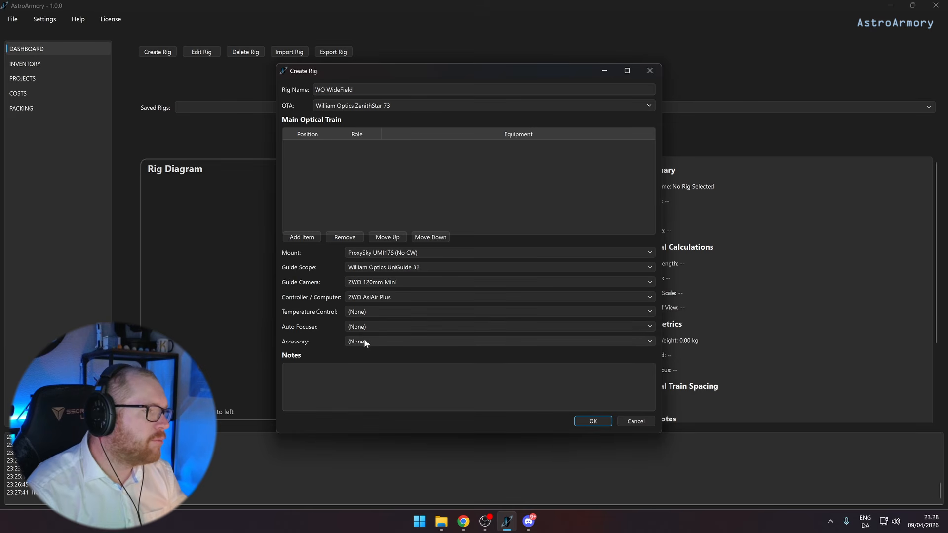
left_click(579, 423)
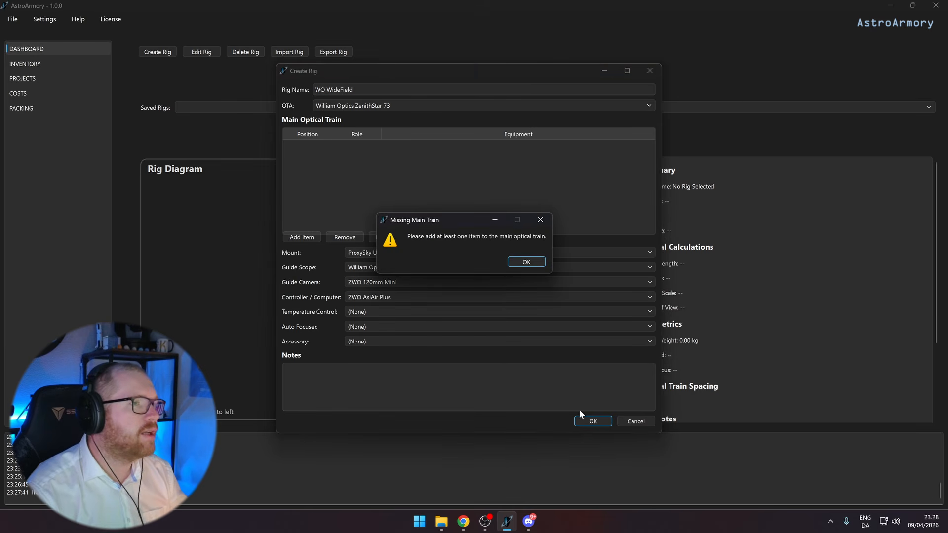
left_click(517, 267)
Add the ZWO 2600mm PRO as main camera and the ZWO EFW 7x 2 as filter to the main optical train.
left_click(304, 239)
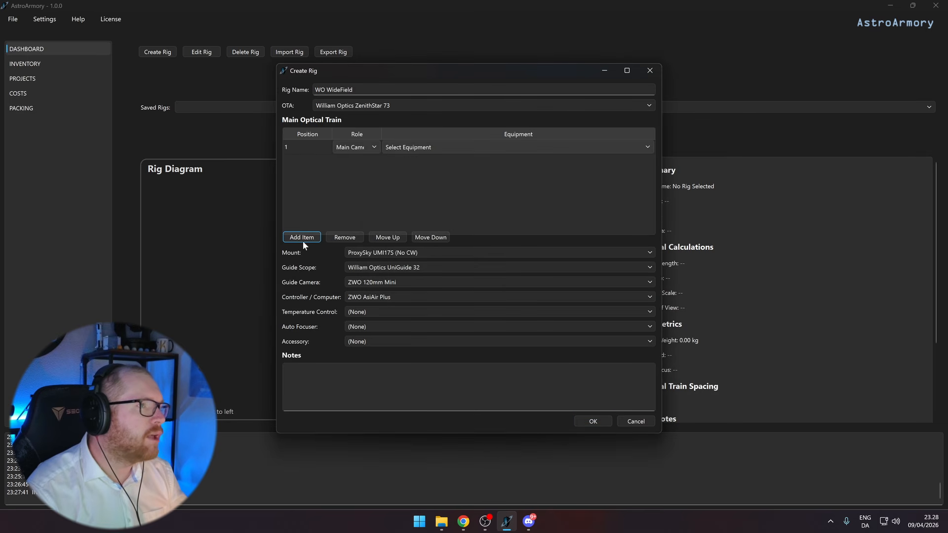
left_click(301, 239)
left_click(348, 163)
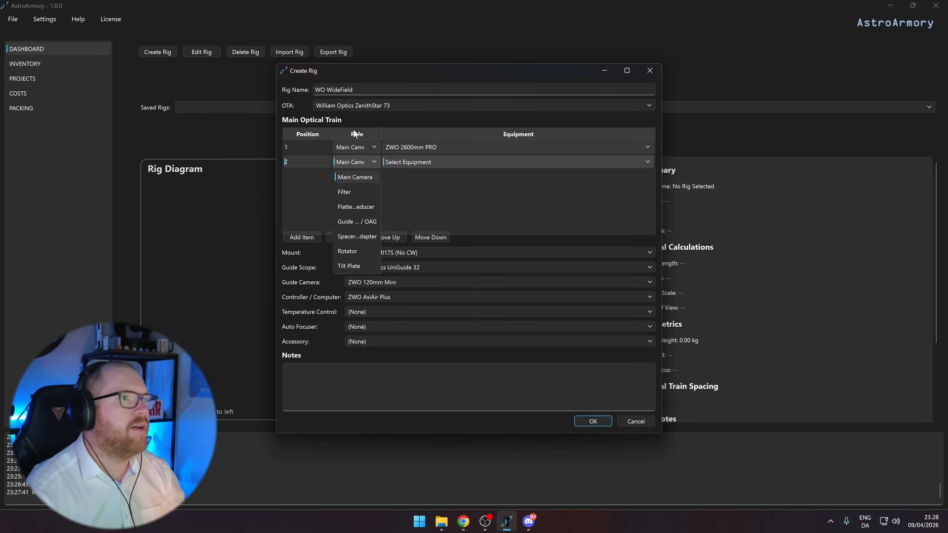
left_click(366, 191)
left_click(390, 163)
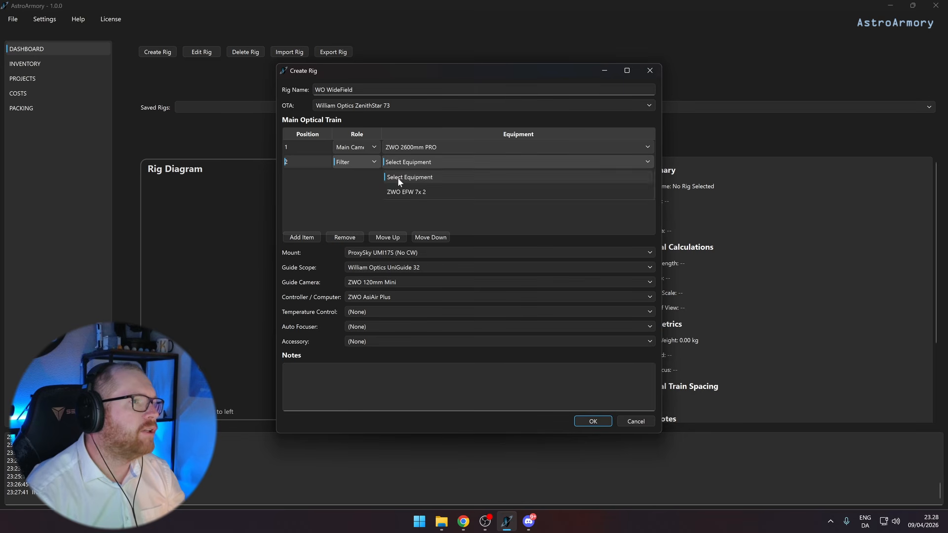
left_click(406, 191)
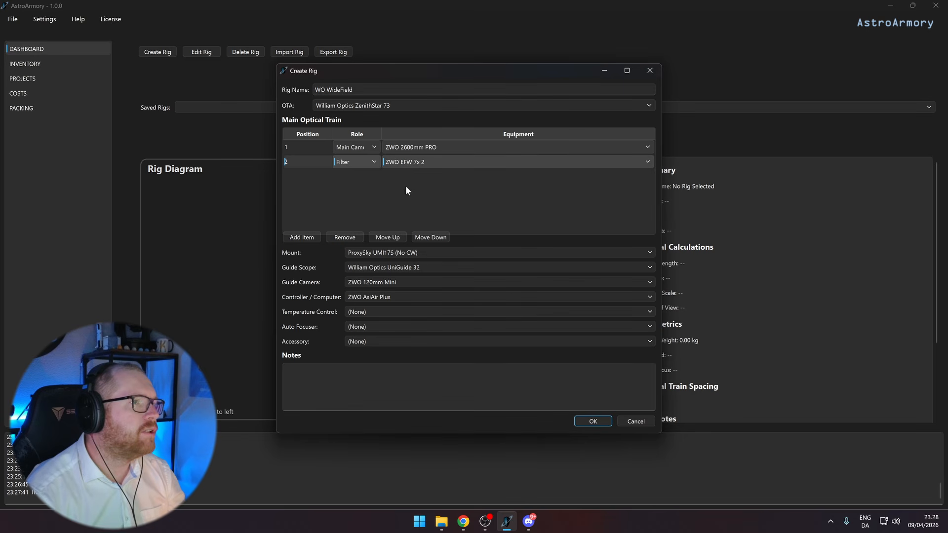
Add the ZWO CAA as rotator in the third position of the optical train and save the rig.
left_click(302, 237)
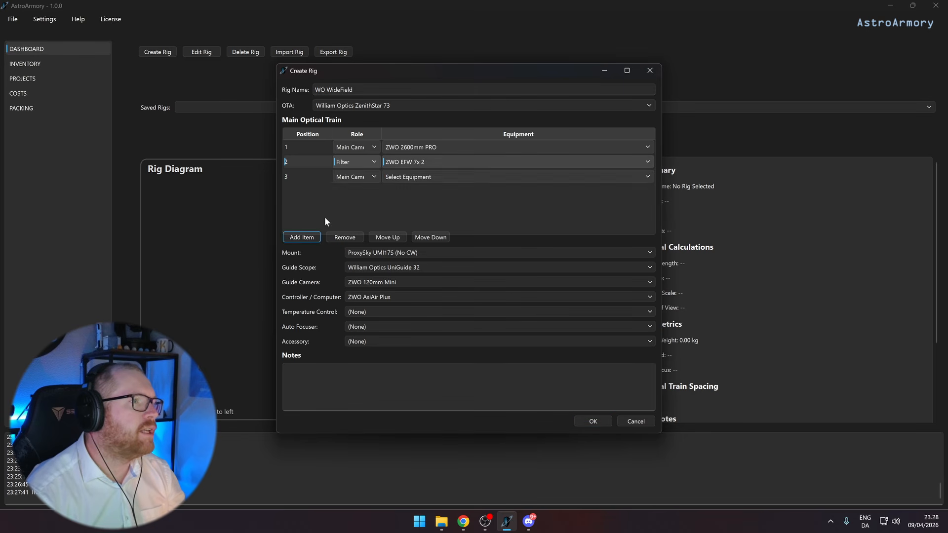
left_click(356, 177)
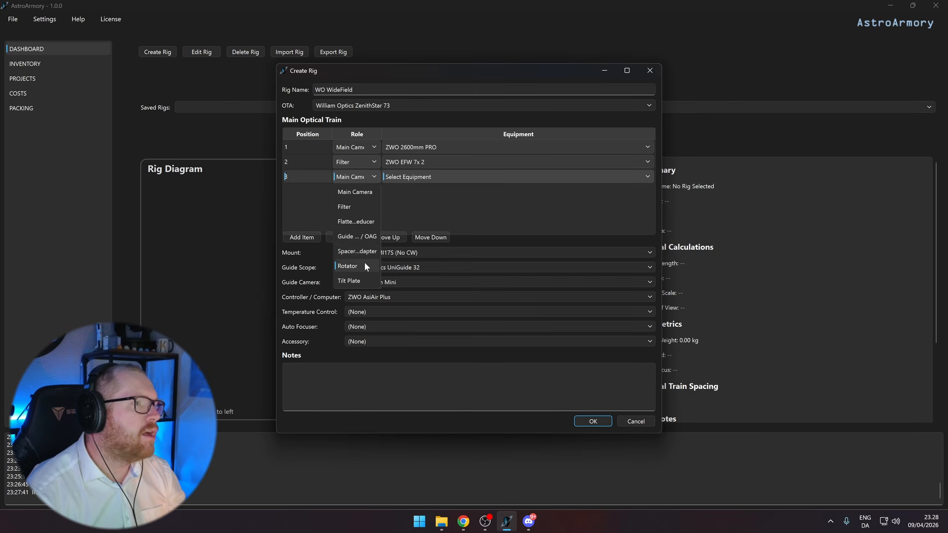
left_click(366, 265)
left_click(390, 177)
left_click(393, 206)
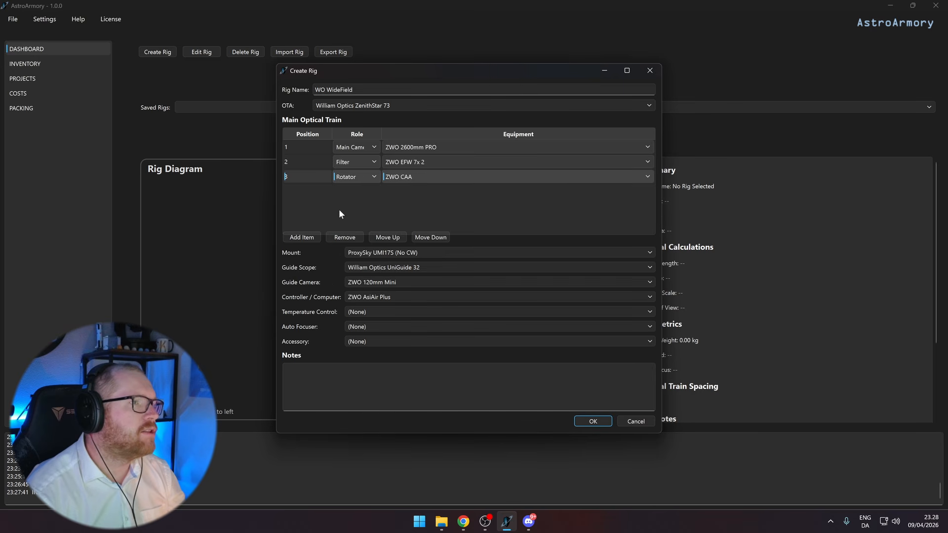
left_click(587, 421)
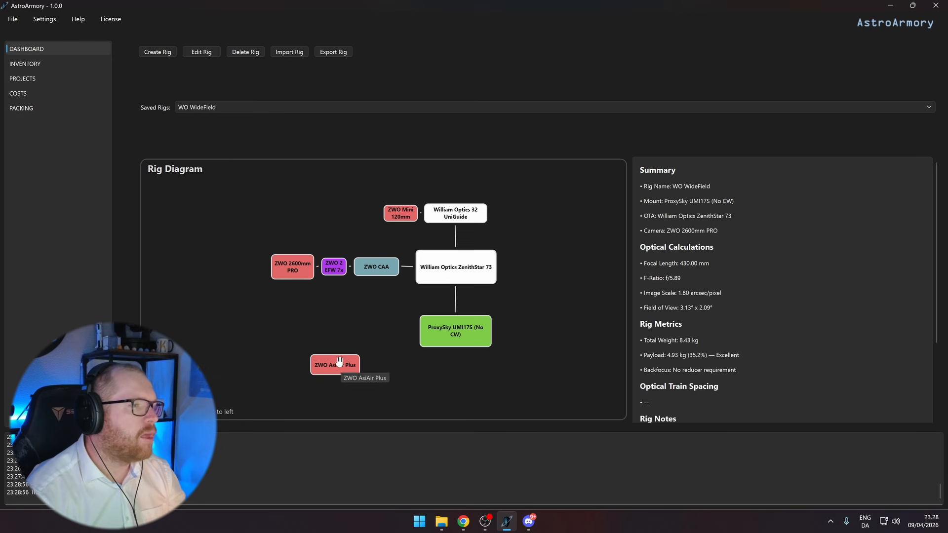
Examine the rig diagram of WO WideField and read through its summary, optical calculations, rig metrics and warnings.
scroll(358, 313, "down", 2)
scroll(358, 313, "up", 3)
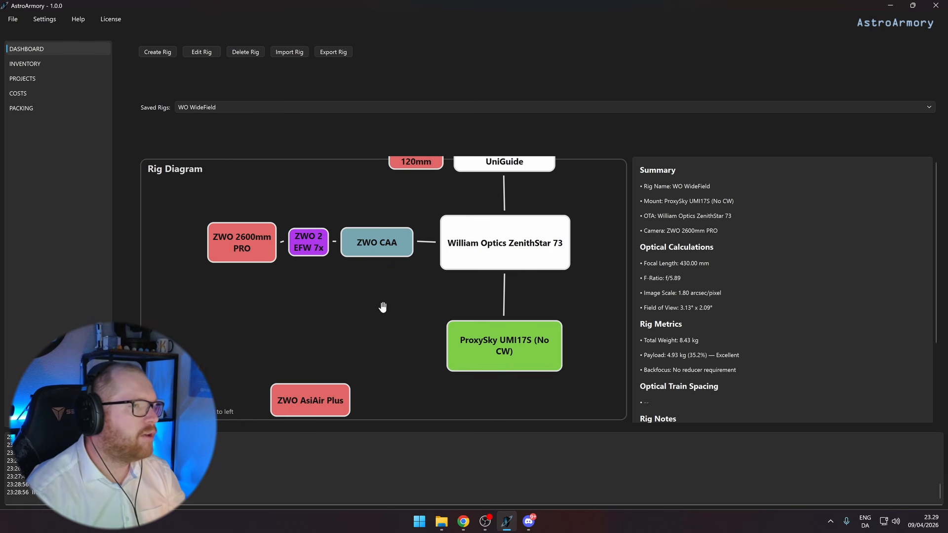
scroll(740, 314, "down", 3)
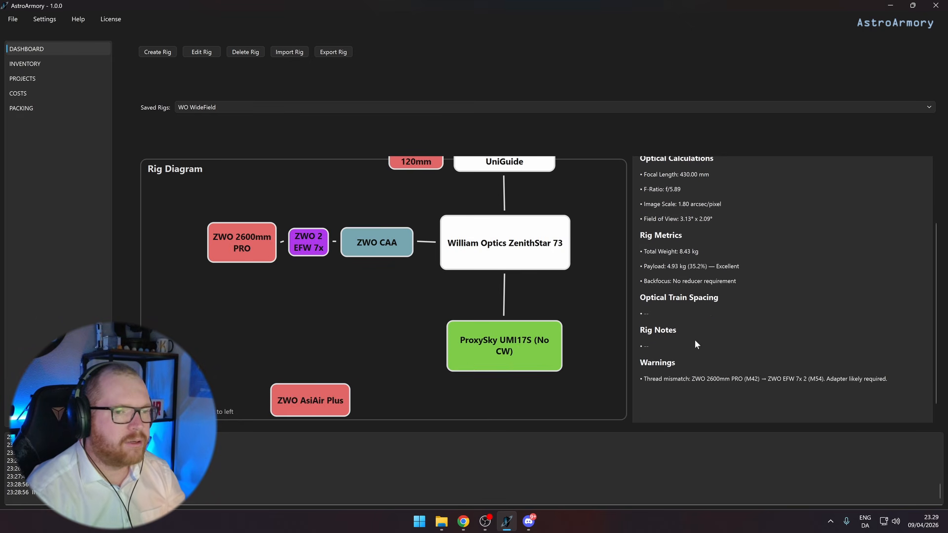
scroll(395, 267, "down", 2)
scroll(395, 267, "down", 1)
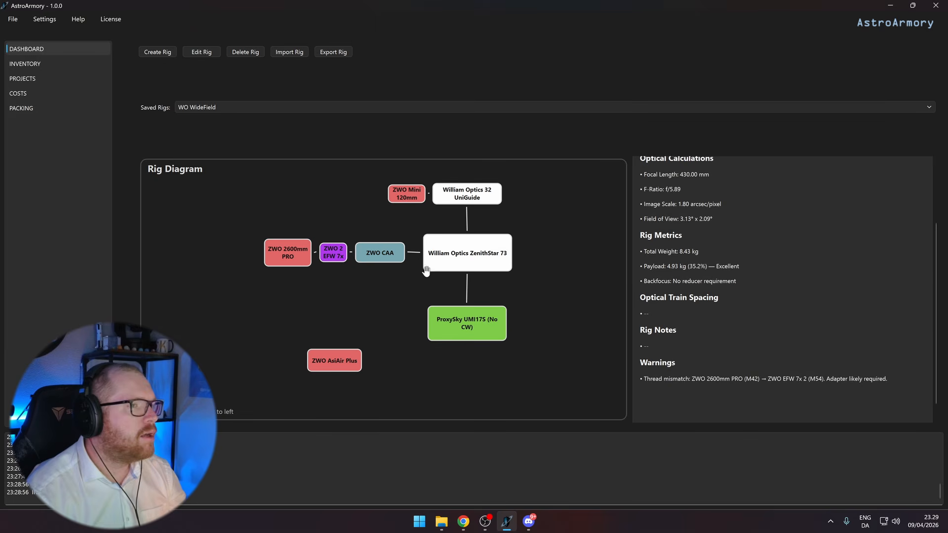
scroll(663, 282, "up", 3)
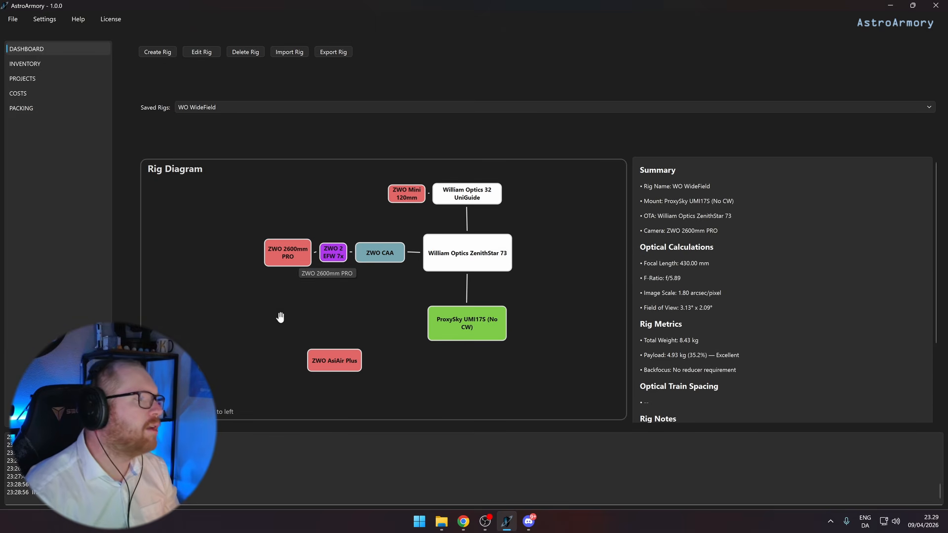
Edit the WO WideField rig to add the William Optica ZS73 as flattener/reducer in the fourth optical train position, and save it.
left_click(197, 52)
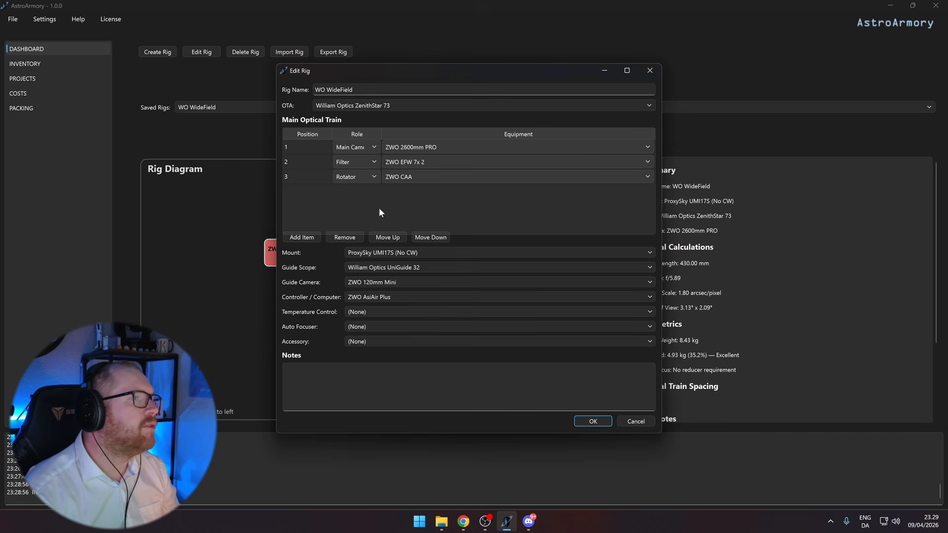
left_click(298, 236)
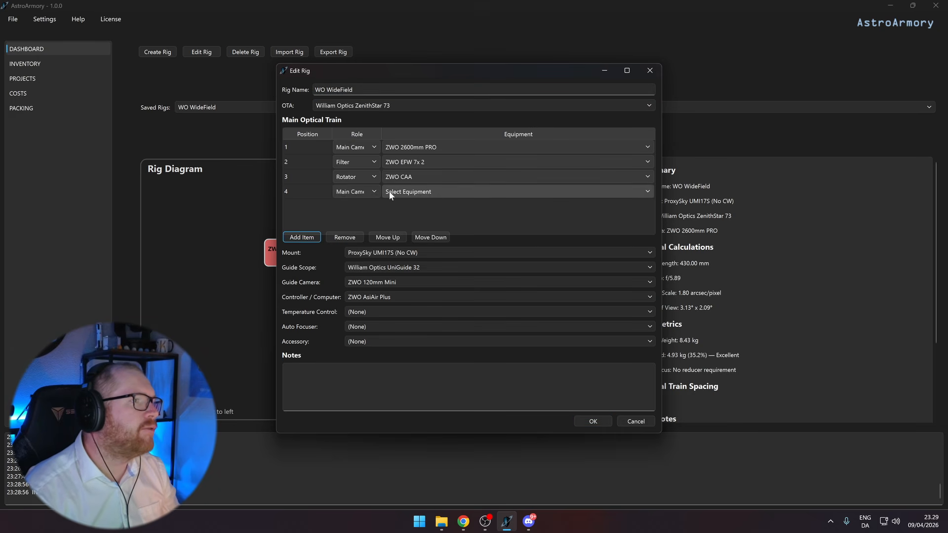
left_click(362, 195)
left_click(360, 237)
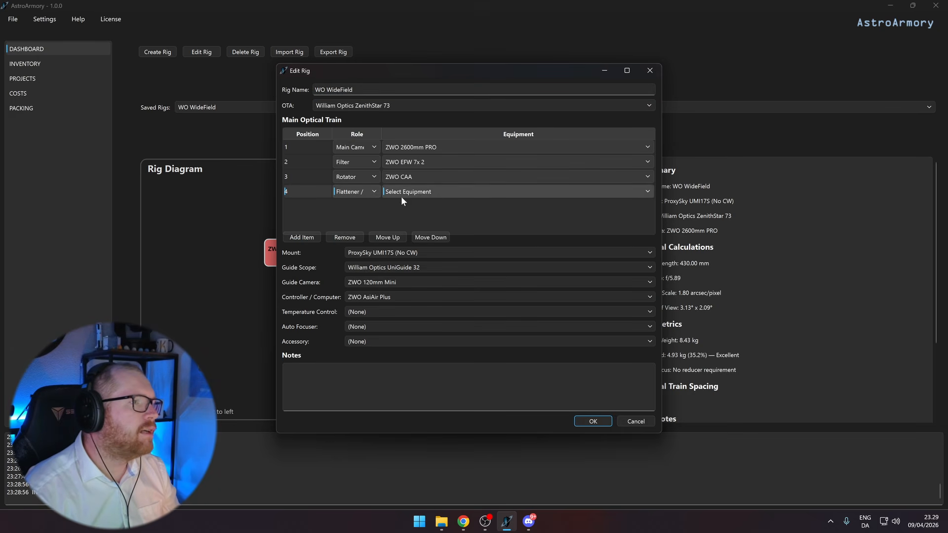
left_click(404, 193)
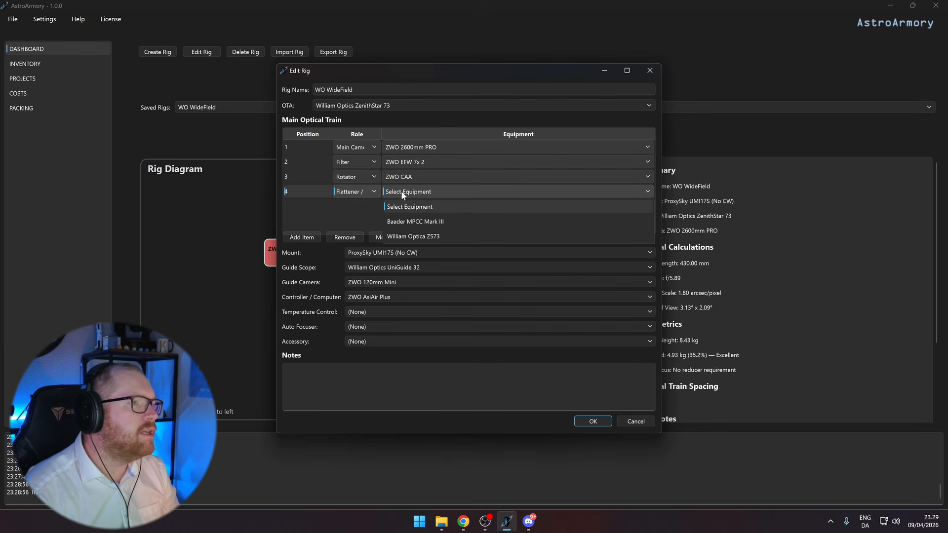
left_click(431, 238)
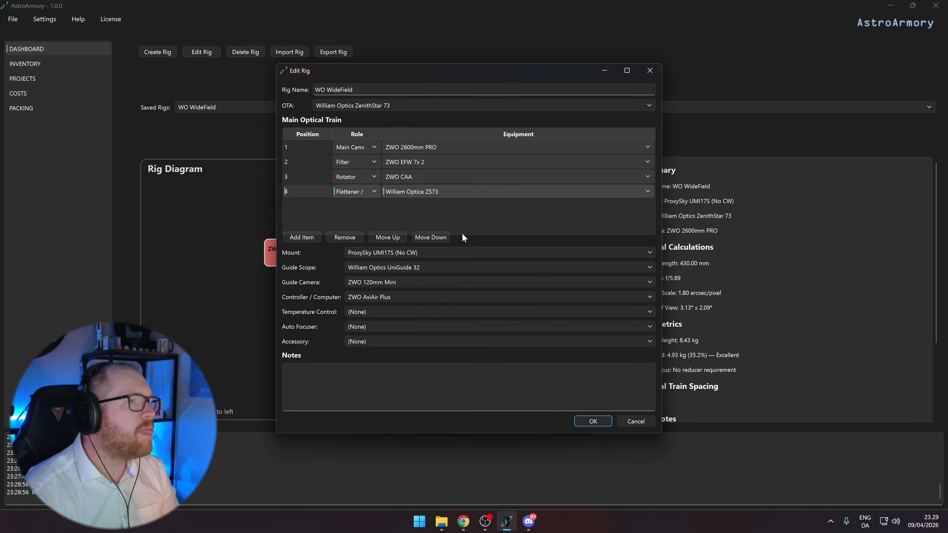
left_click(588, 422)
Review the updated rig's optical calculations, payload, backfocus, optical train spacing and warnings.
scroll(706, 290, "down", 2)
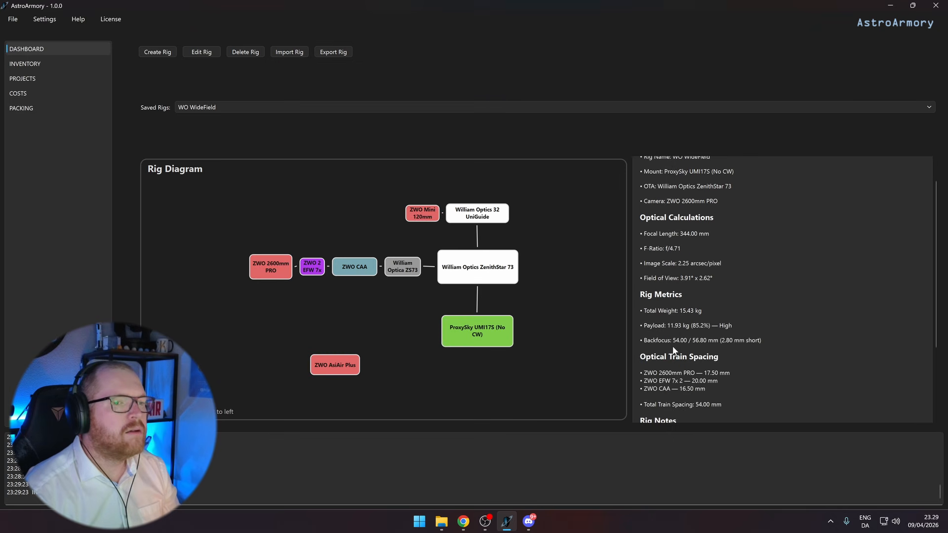
scroll(706, 290, "up", 2)
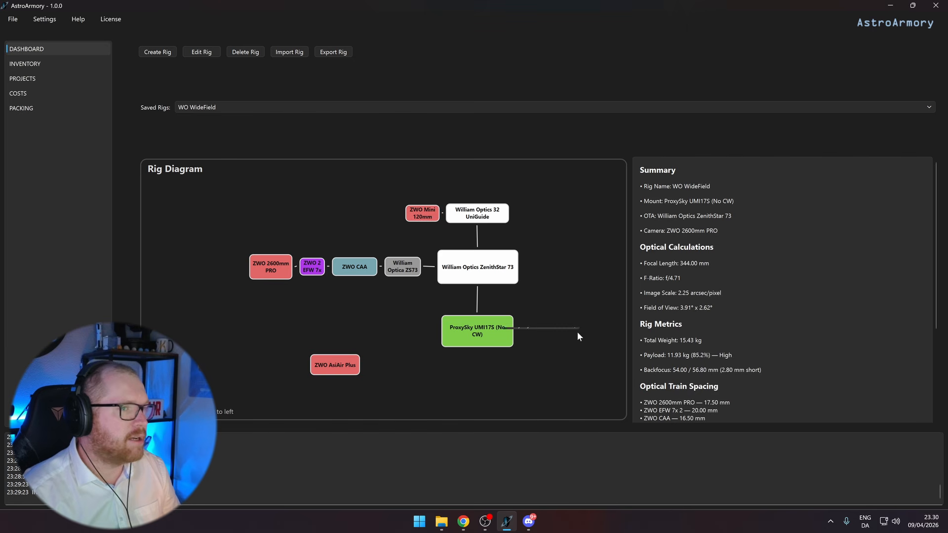
scroll(715, 336, "down", 1)
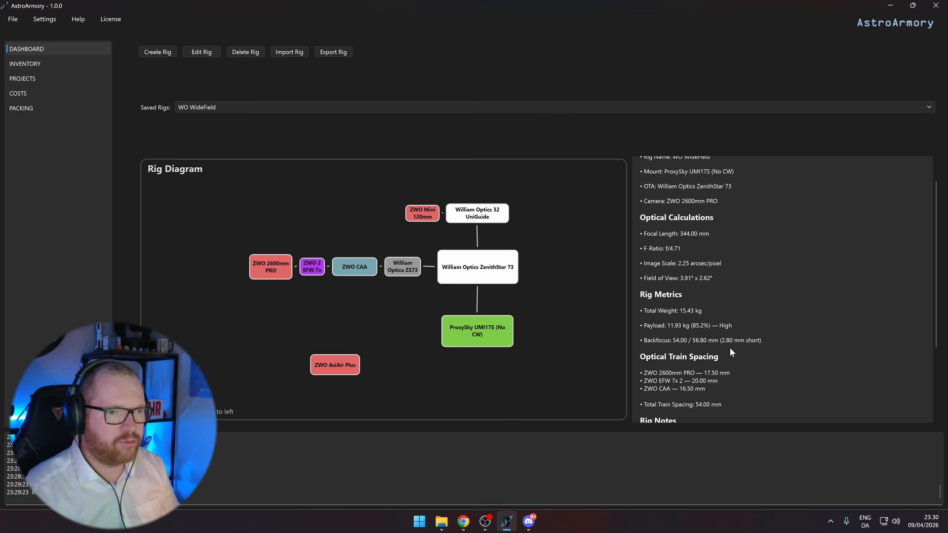
scroll(718, 358, "down", 1)
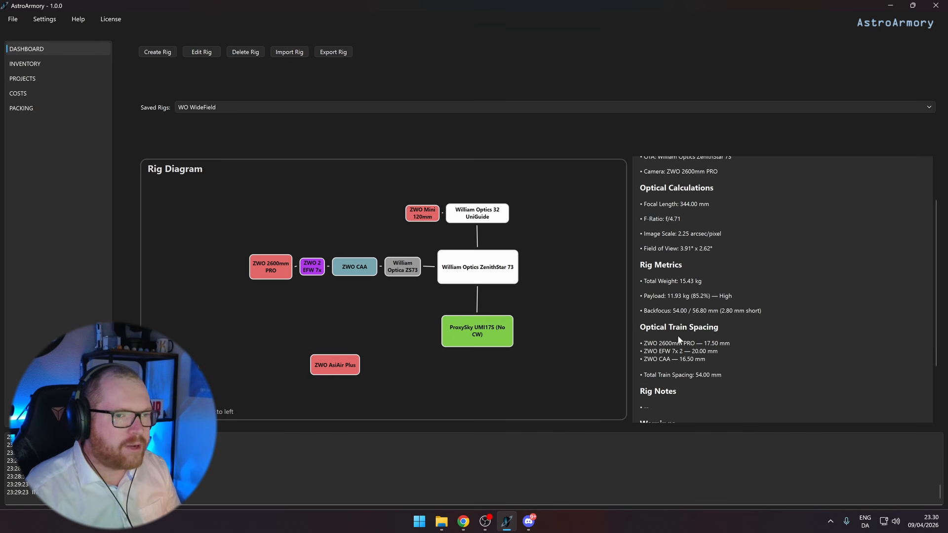
scroll(679, 371, "down", 3)
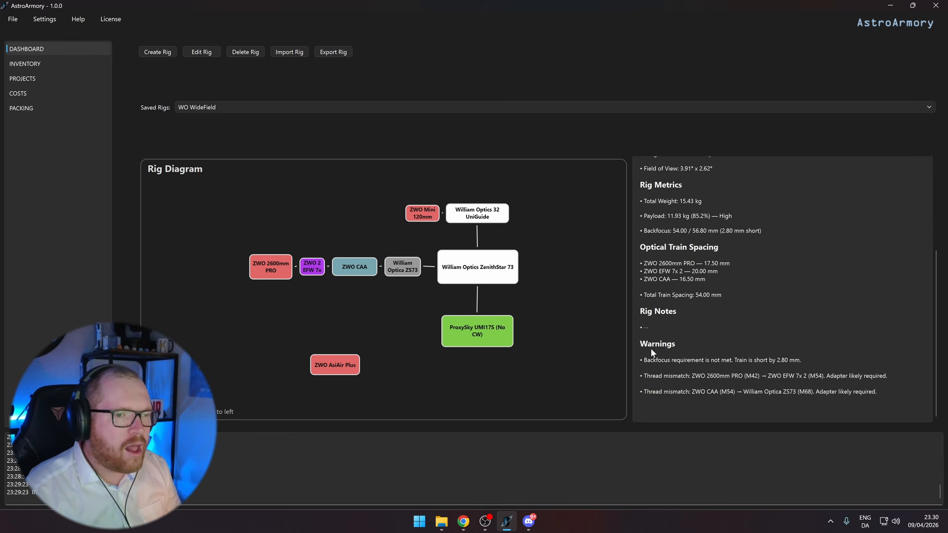
scroll(652, 345, "up", 5)
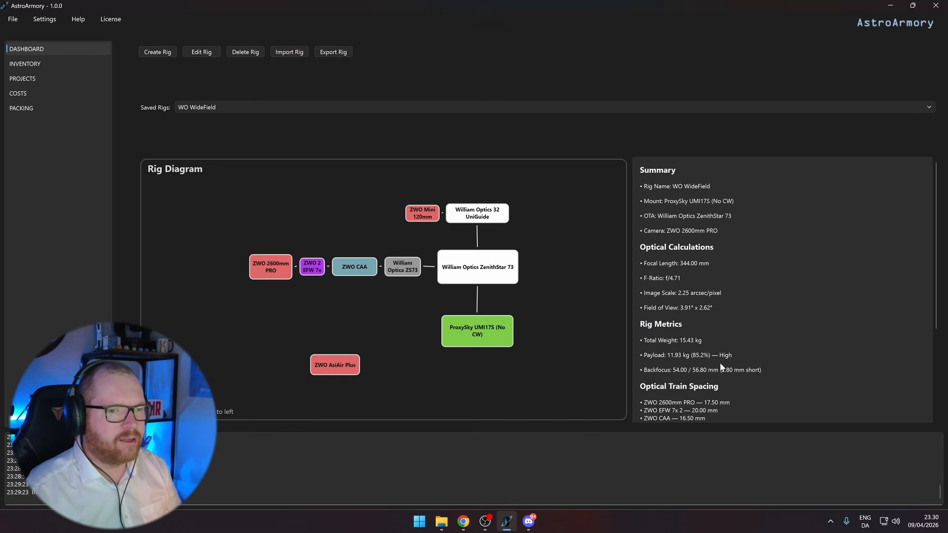
scroll(722, 368, "down", 3)
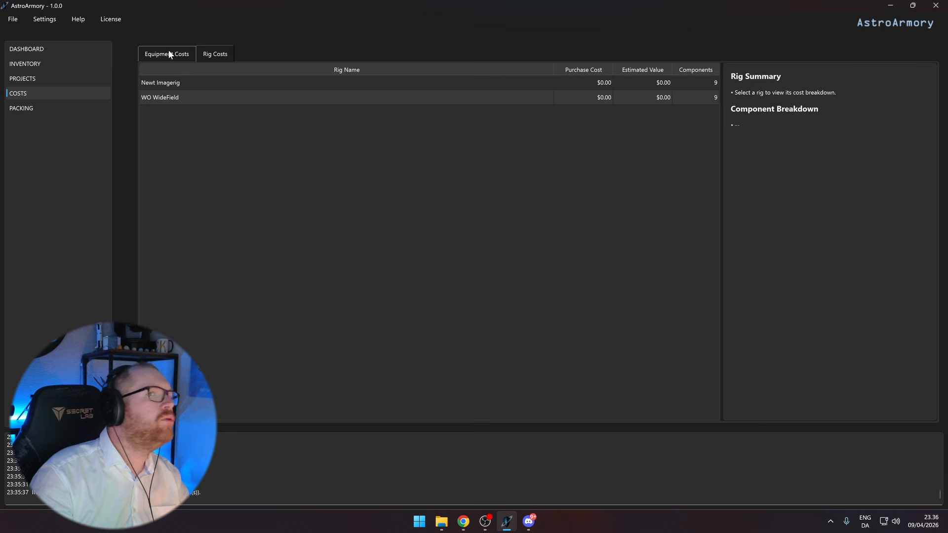
Open the cost info of the Altair Photo Newtonian in the equipment costs and set its condition to Used.
left_click(169, 53)
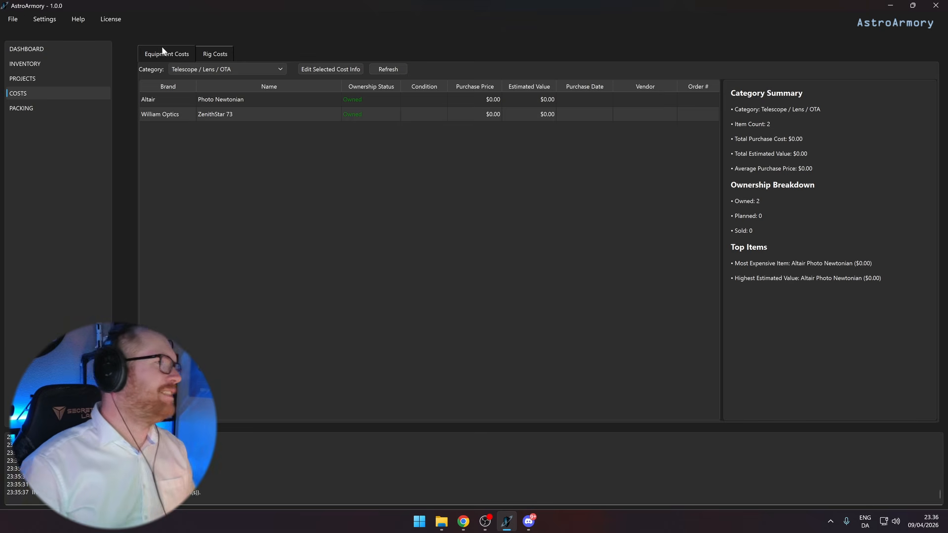
double_click(329, 99)
left_click(407, 191)
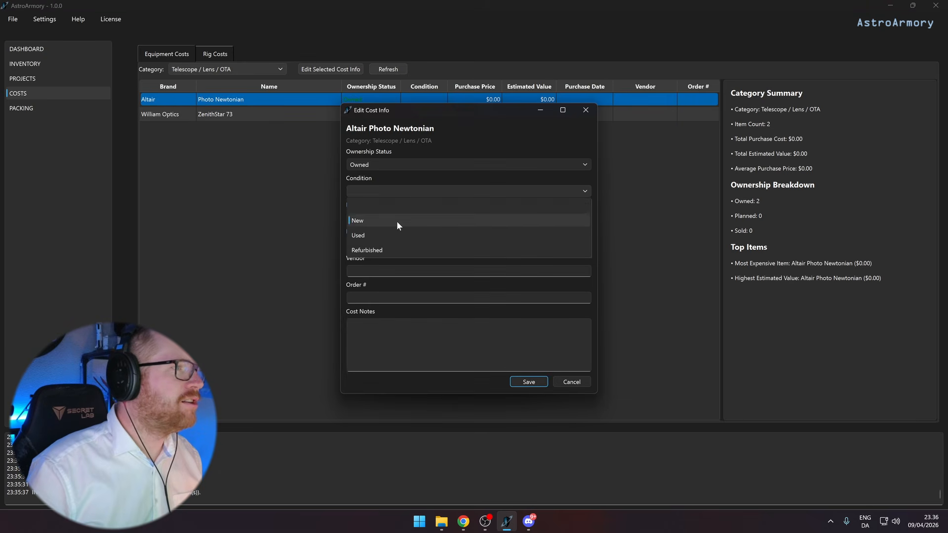
left_click(398, 236)
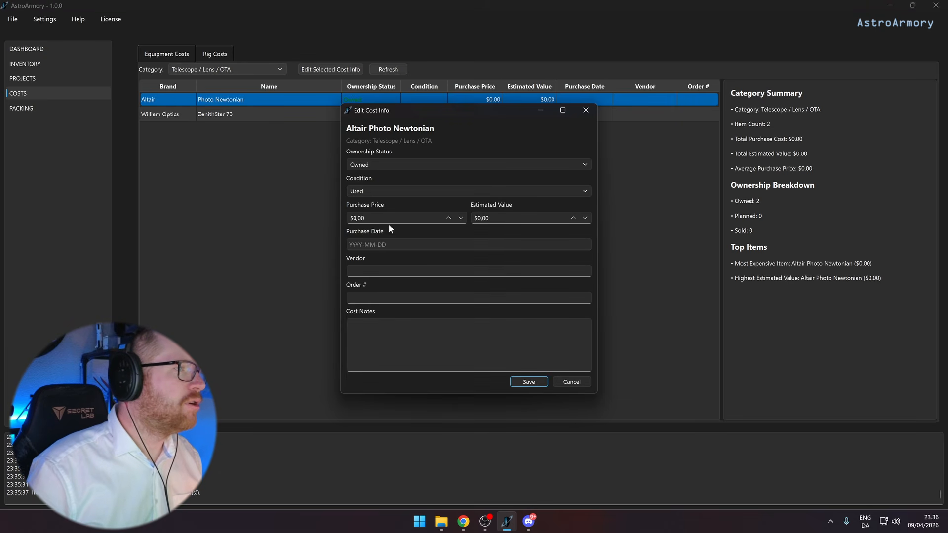
Set the Photo Newtonian's purchase price to $140 and its estimated value to $1, and save the cost info.
left_click(365, 217)
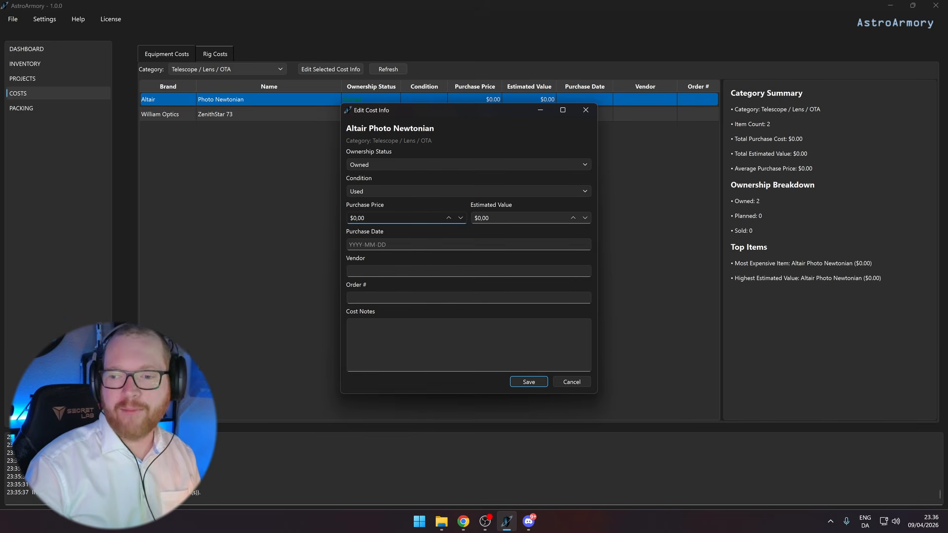
key("super+d")
key("super+d")
key("ctrl+a")
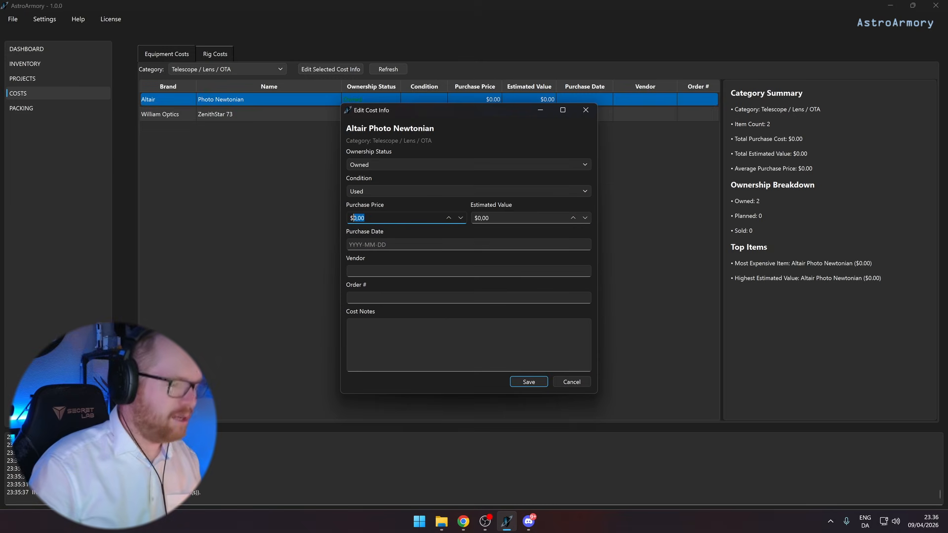
type("140")
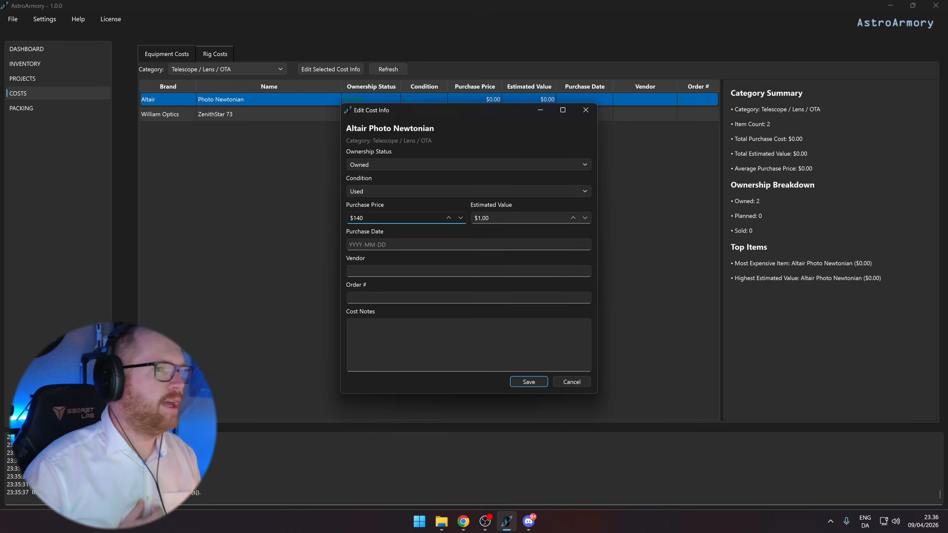
key("Tab")
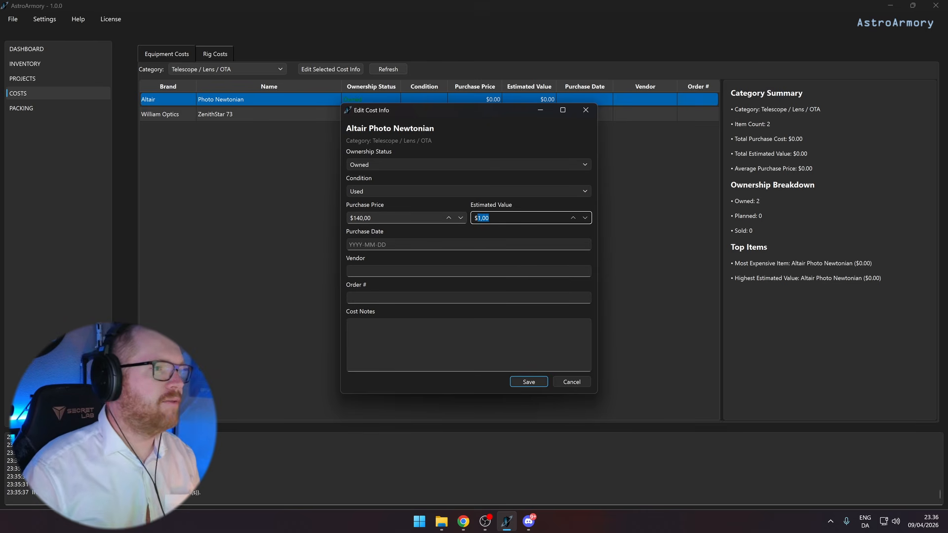
key("Tab")
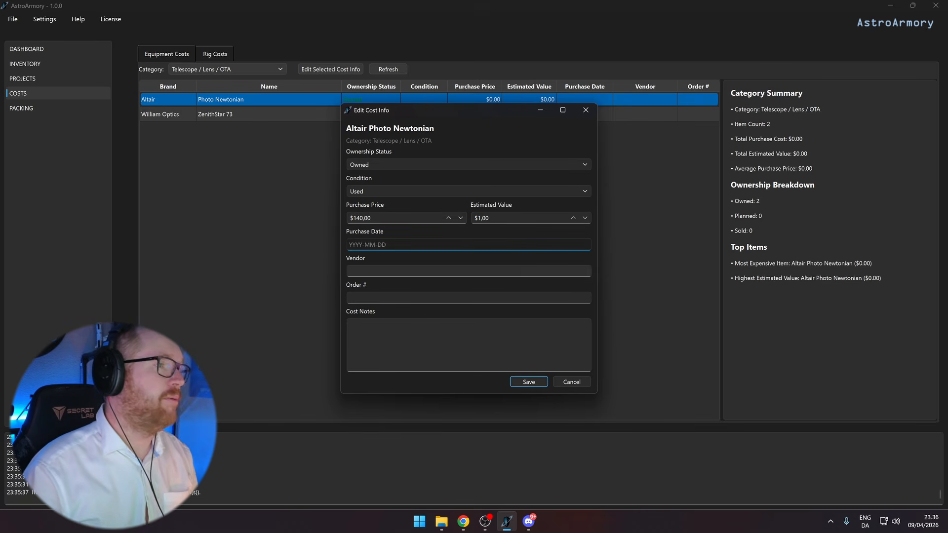
key("Tab")
key("Tab")
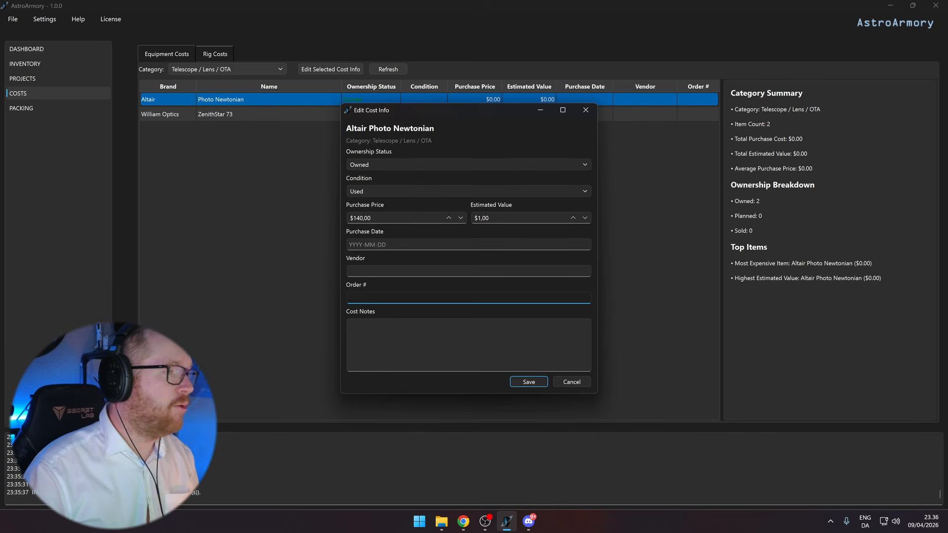
left_click(516, 381)
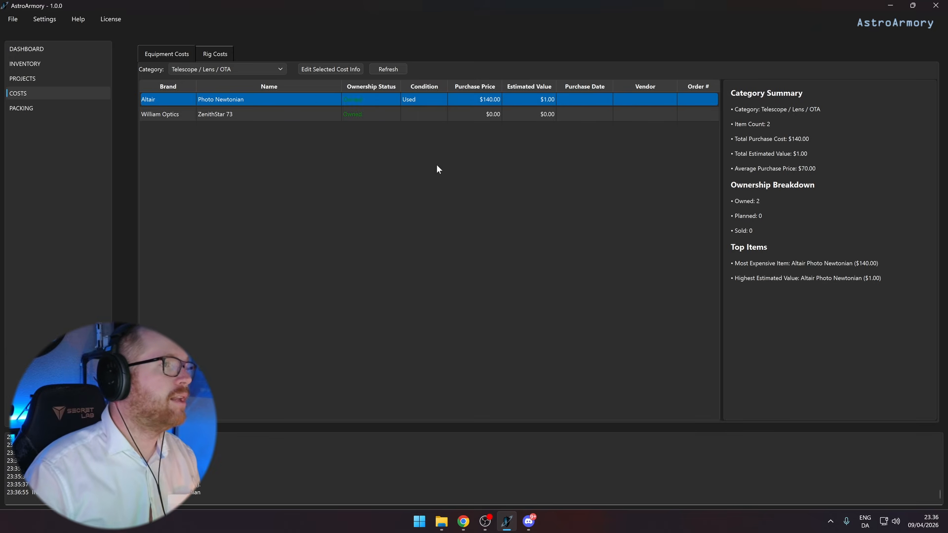
Check the cost overview of the saved rigs and look through the equipment costs of the Main Camera category.
left_click(219, 54)
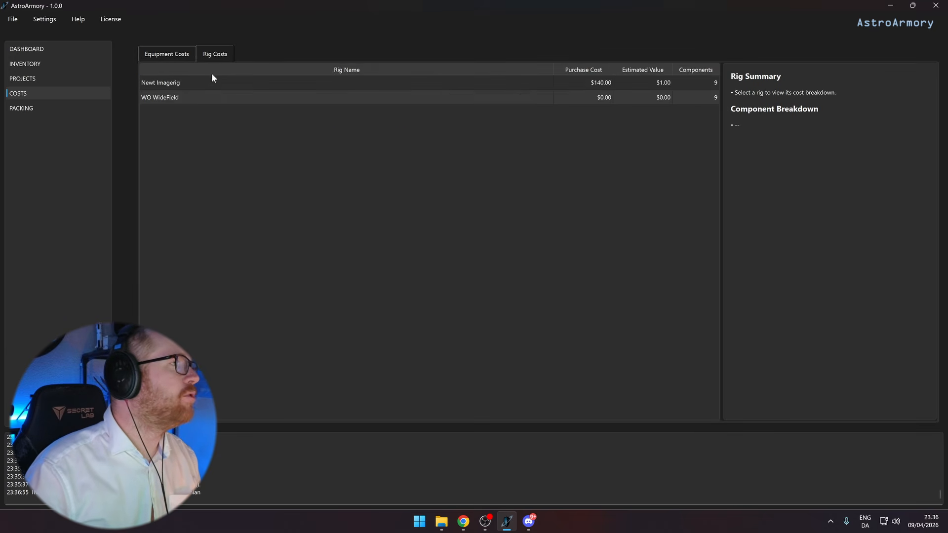
left_click(626, 95)
left_click(585, 79)
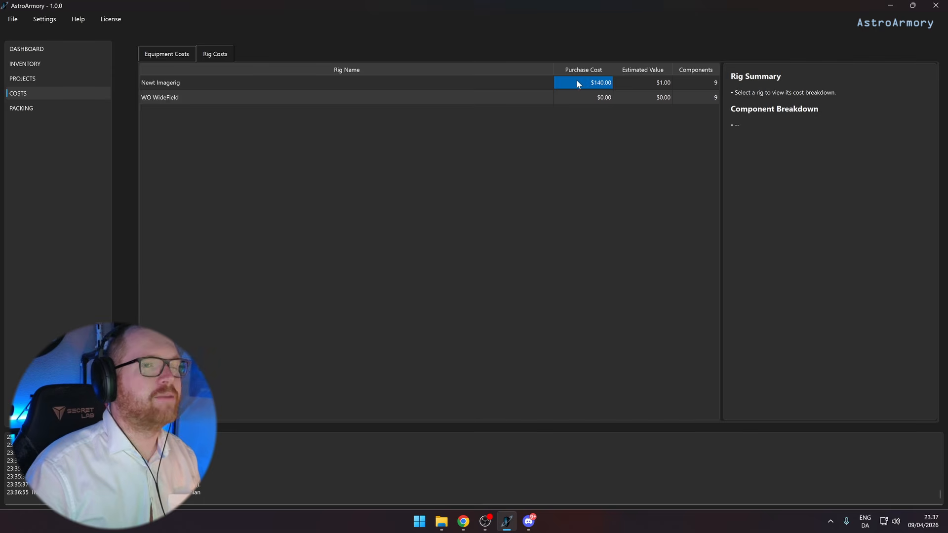
left_click(157, 54)
left_click(203, 72)
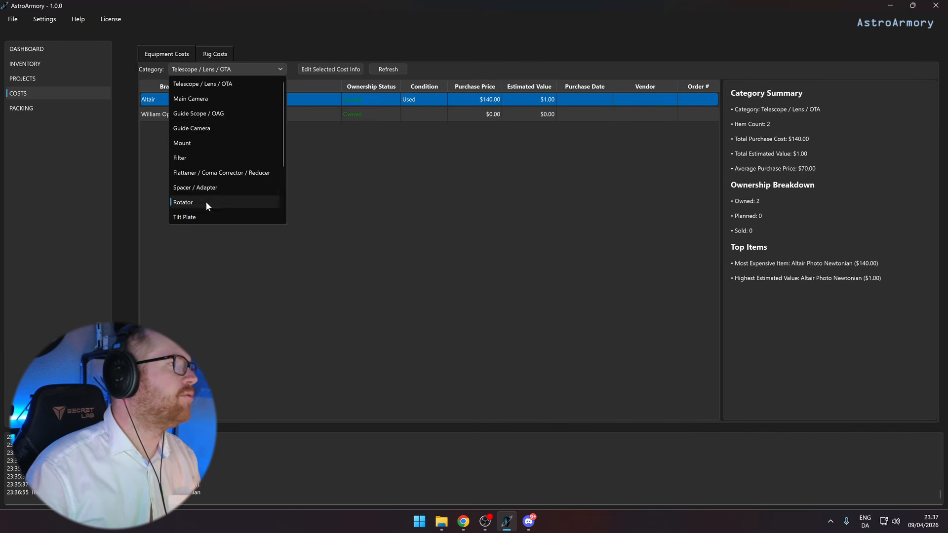
left_click(198, 99)
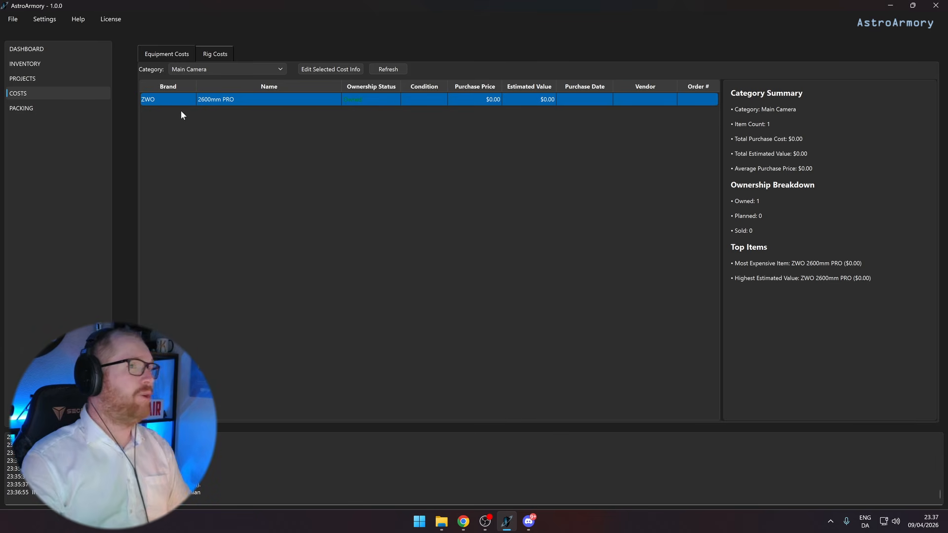
left_click(183, 68)
left_click(209, 54)
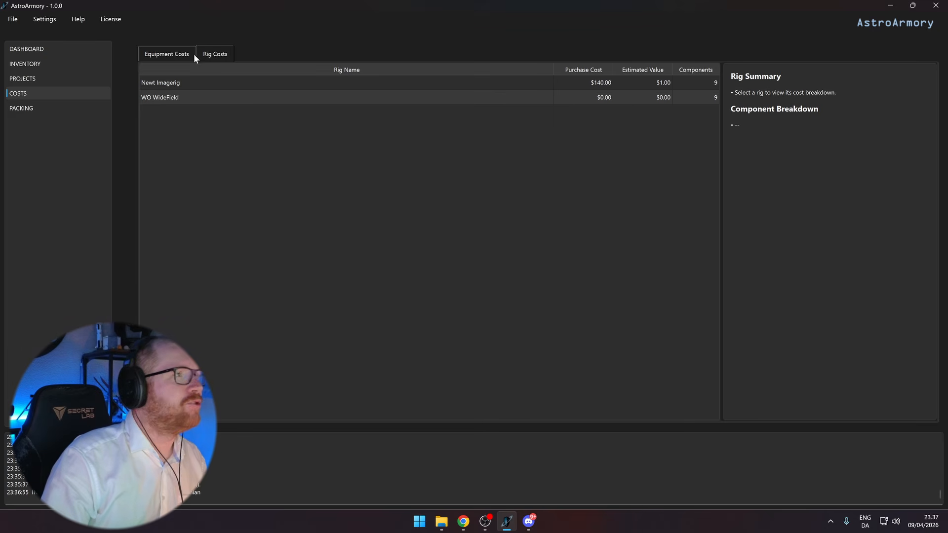
left_click(175, 55)
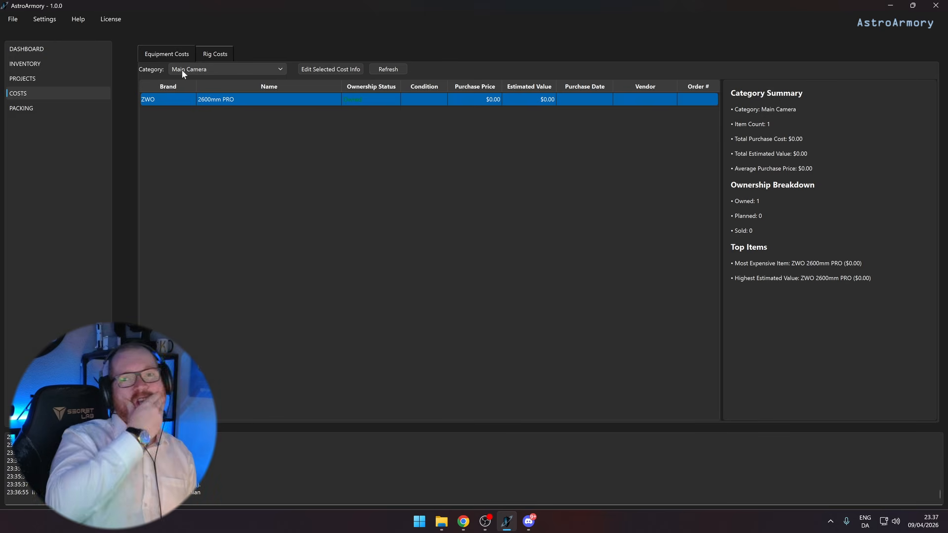
View the Flattener / Coma Corrector / Reducer category in the equipment inventory.
left_click(37, 65)
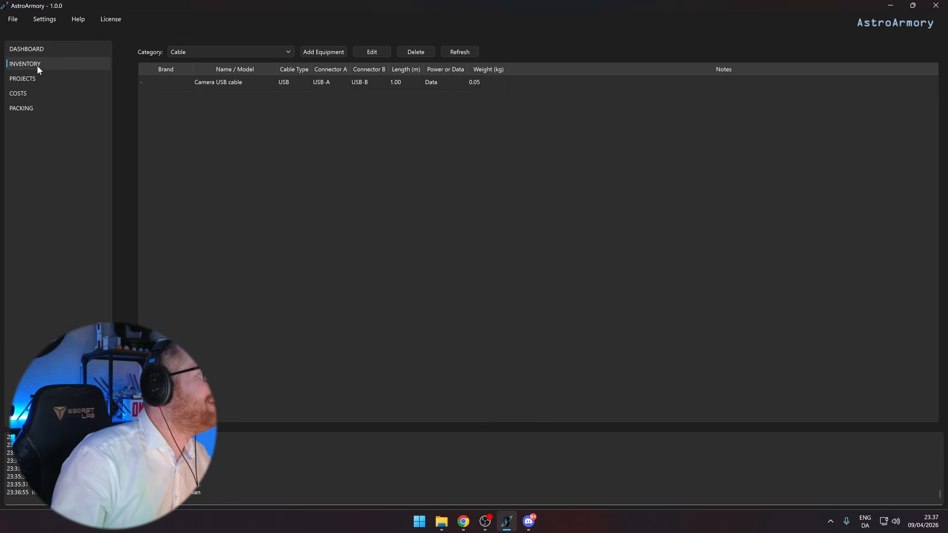
left_click(198, 52)
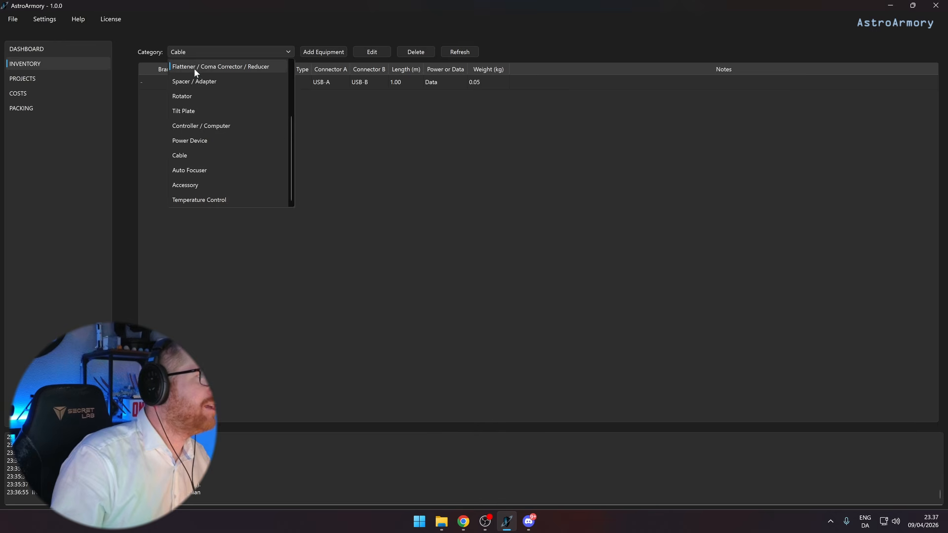
left_click(194, 67)
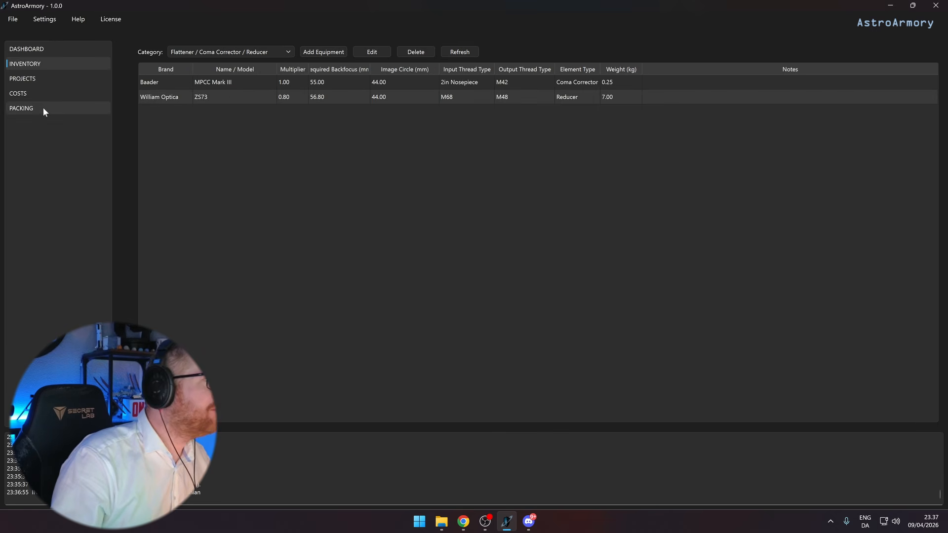
left_click(160, 99)
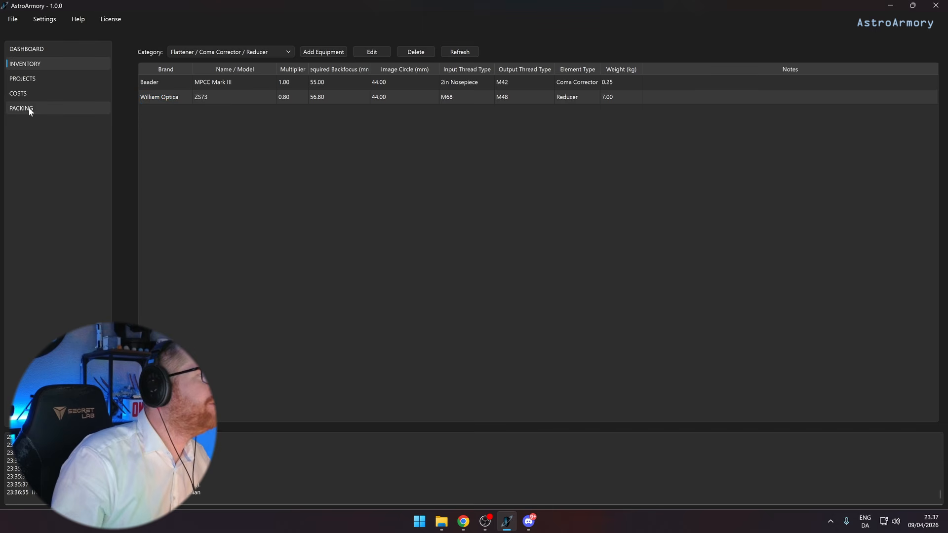
Return to the equipment costs and open the cost info of the William Optics ZenithStar 73 in the Telescope / Lens / OTA category.
left_click(27, 92)
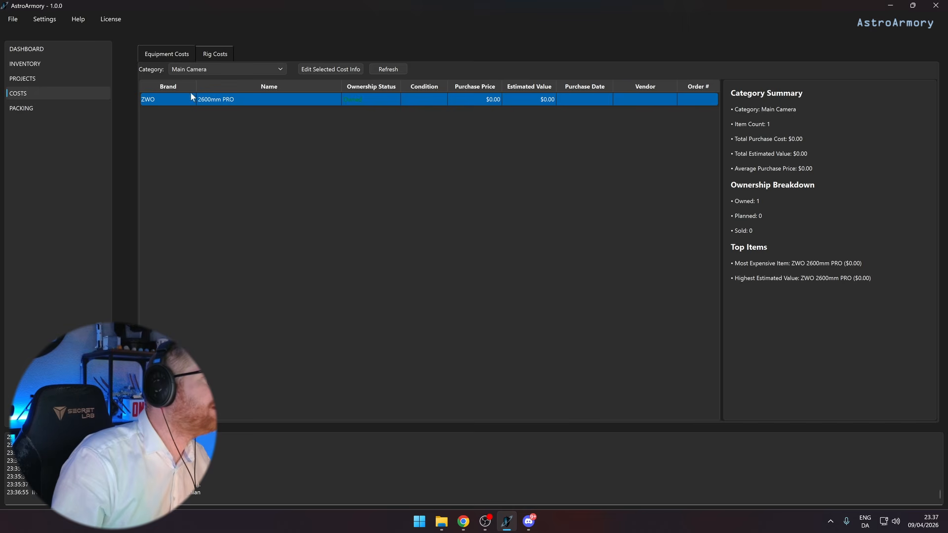
left_click(186, 64)
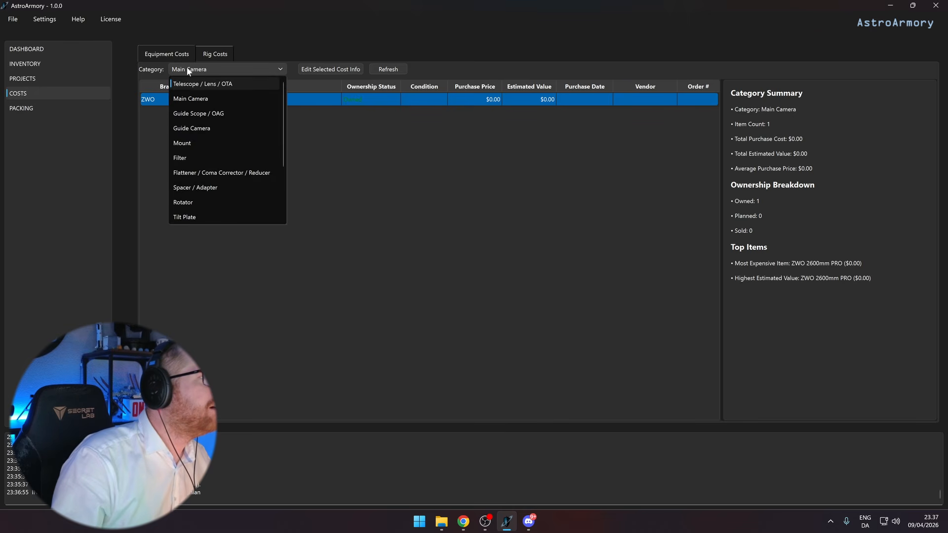
left_click(194, 80)
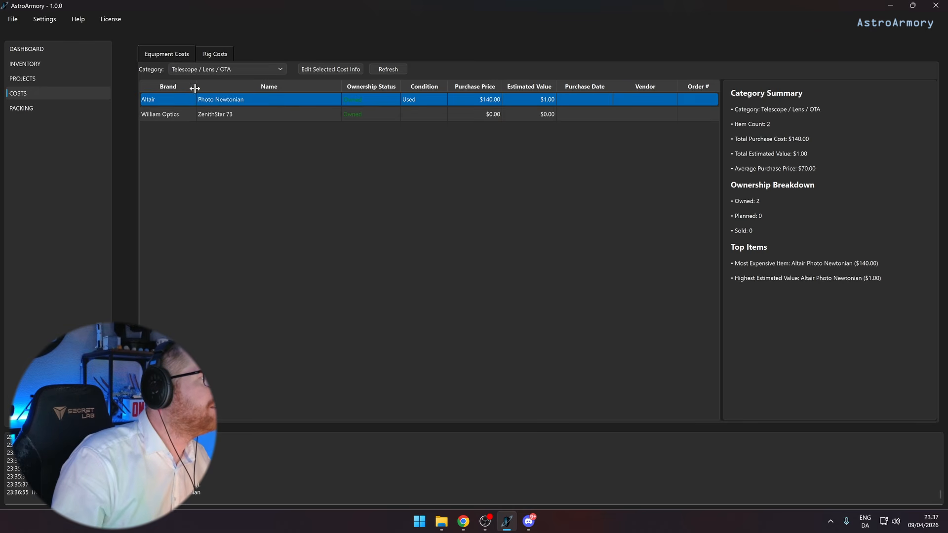
left_click(215, 117)
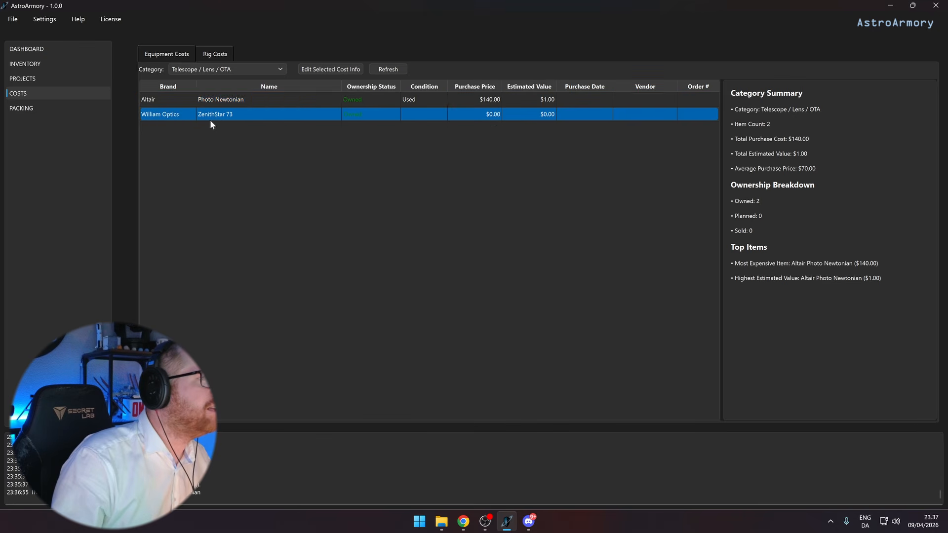
left_click(330, 72)
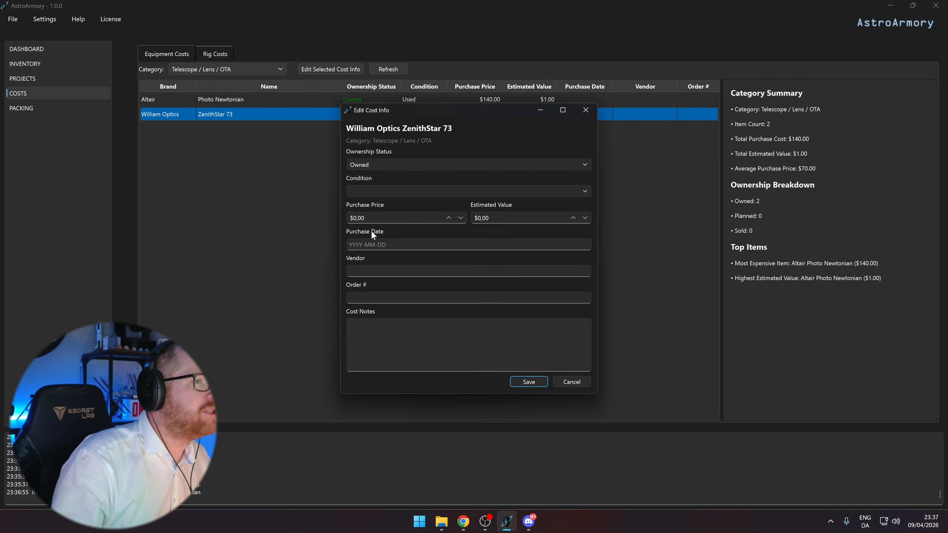
Try the available ownership statuses for the ZenithStar 73, set it to Planned, and save the cost info.
left_click(362, 167)
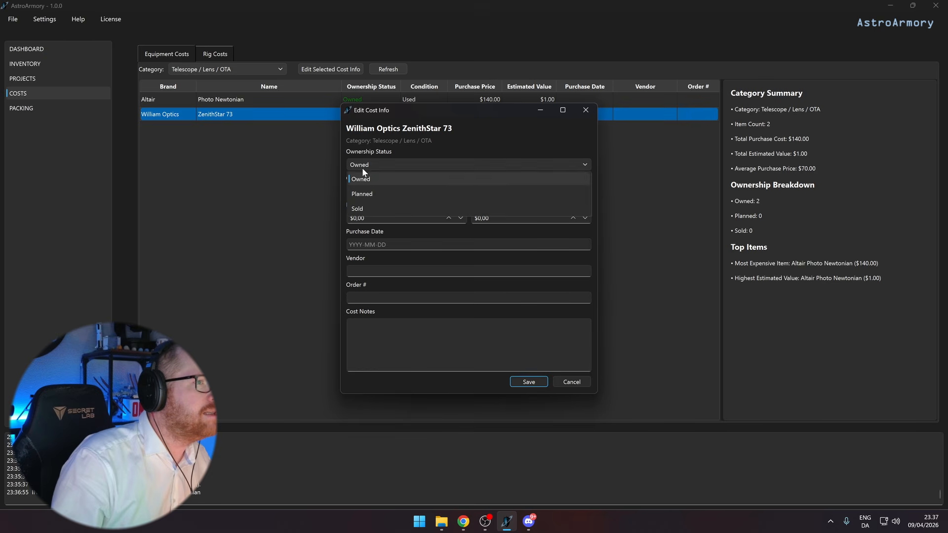
left_click(373, 197)
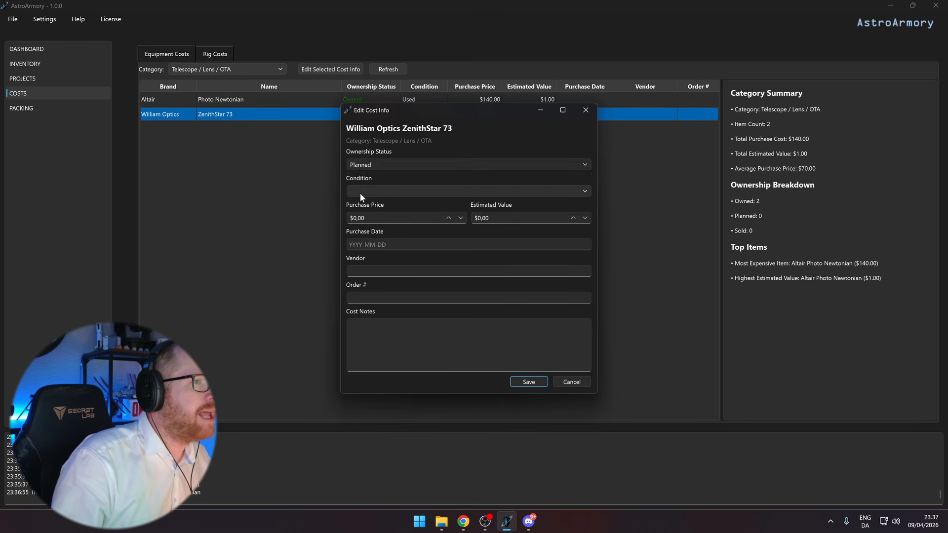
left_click(359, 166)
left_click(365, 209)
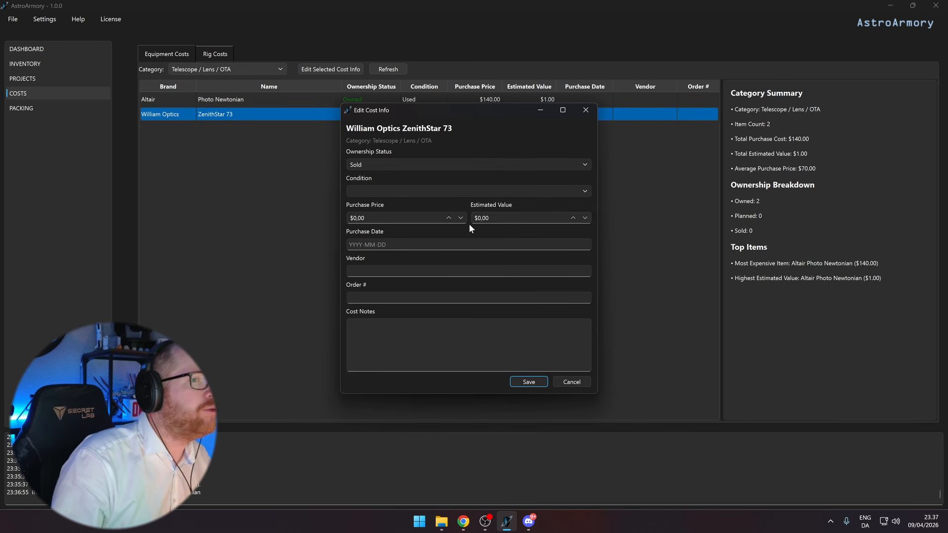
left_click(496, 218)
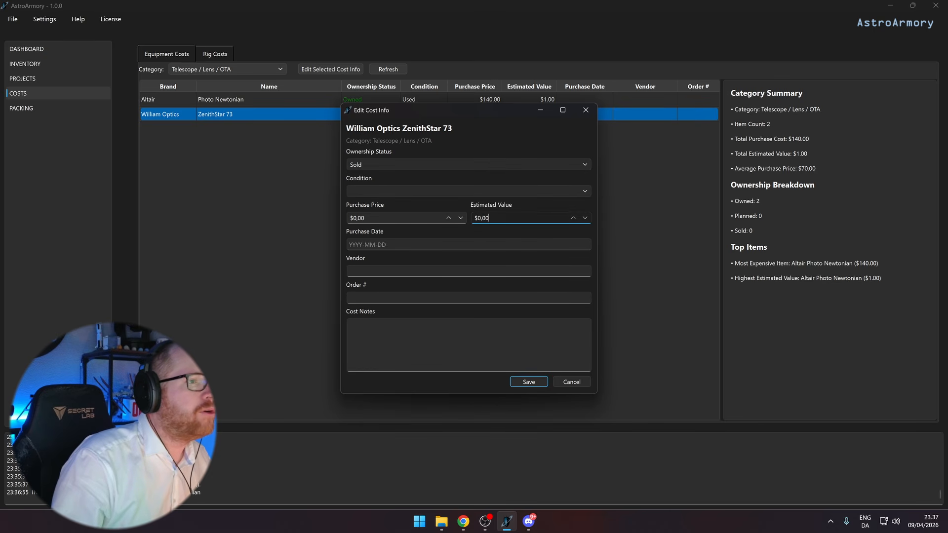
left_click(380, 169)
left_click(368, 197)
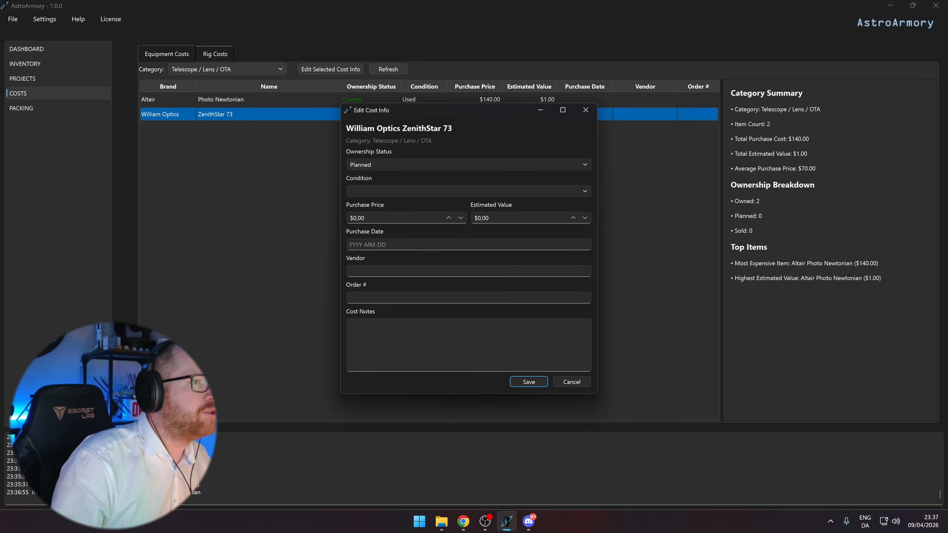
left_click(522, 381)
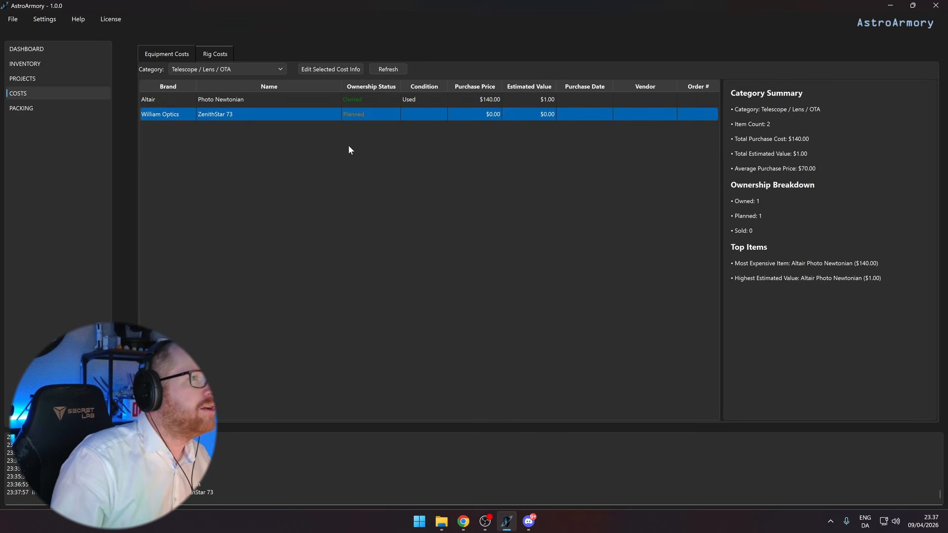
Compare the ownership status of the two telescopes and sort the cost list by that column in both directions.
left_click(363, 97)
left_click(368, 114)
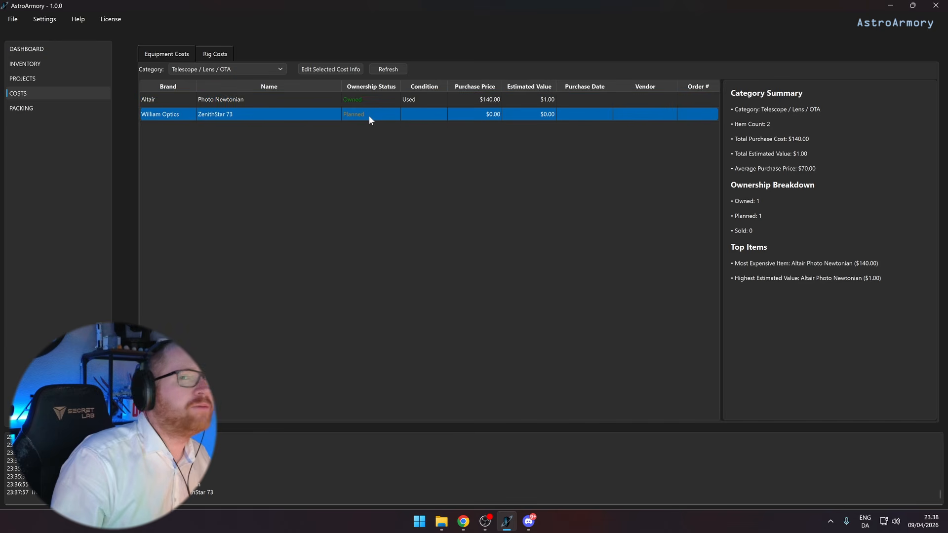
left_click(374, 87)
left_click(375, 87)
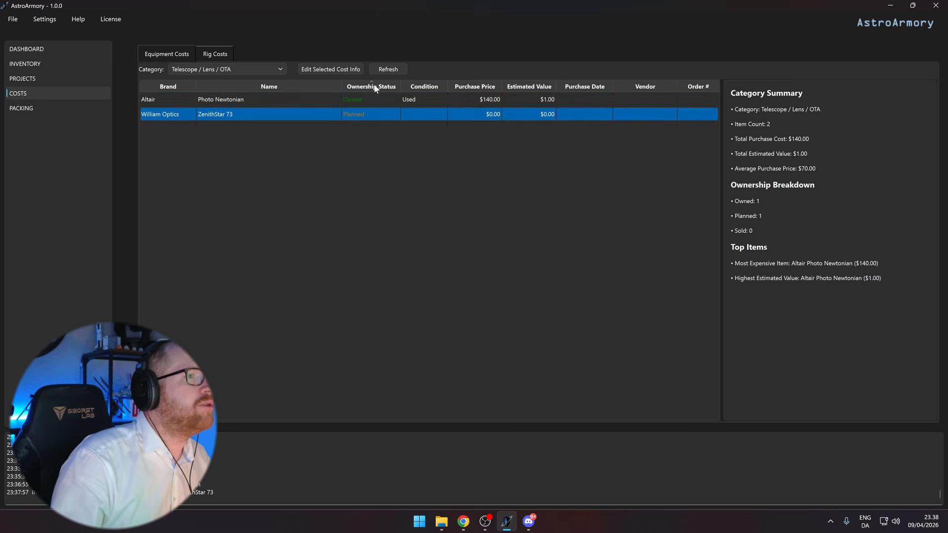
left_click(375, 87)
left_click(374, 87)
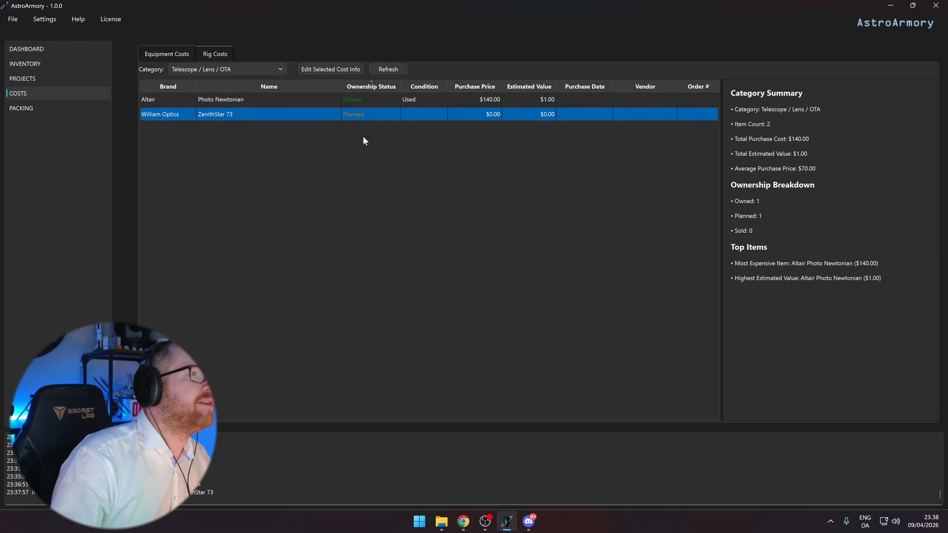
Glance at the rig costs, then set the ownership status of the William Optics ZenithStar 73 to Owned and save.
left_click(216, 53)
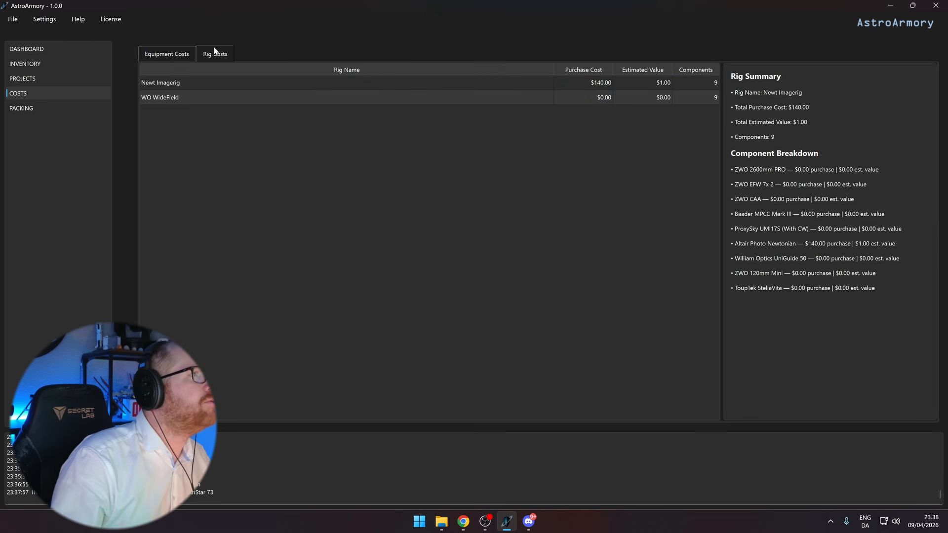
left_click(166, 56)
left_click(329, 69)
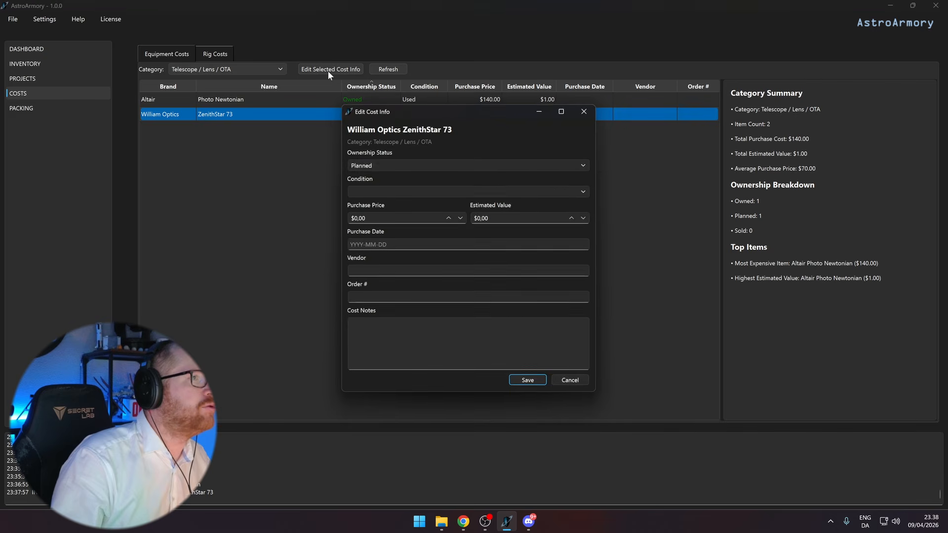
left_click(365, 166)
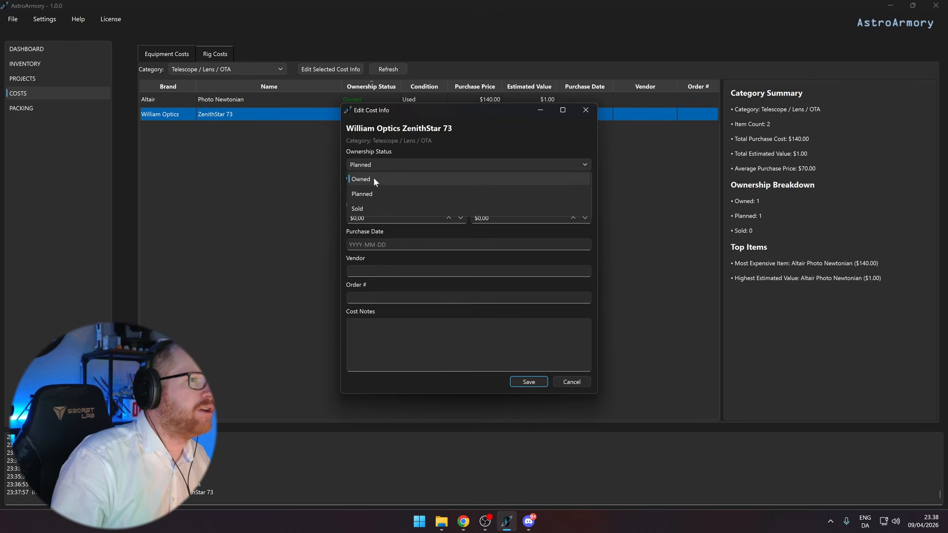
left_click(374, 180)
left_click(523, 385)
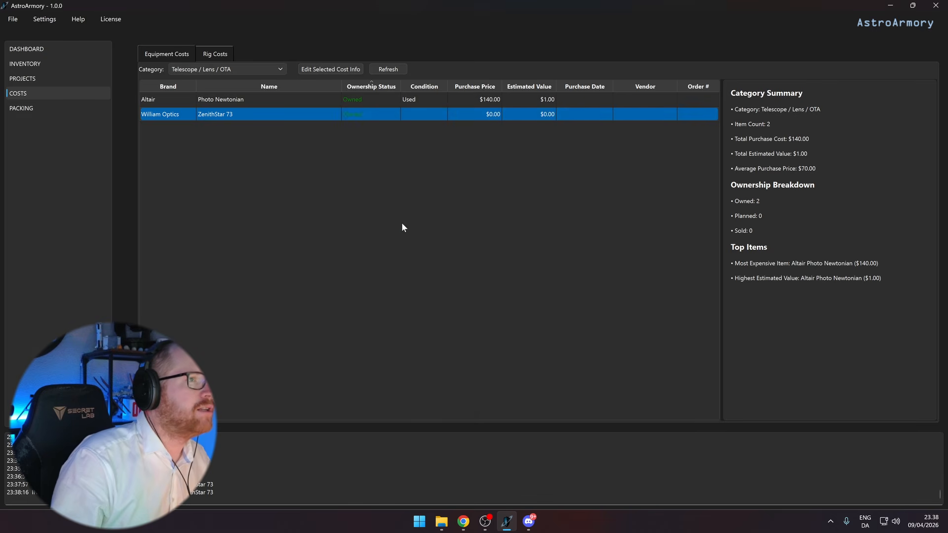
Compare the two telescopes in the cost list, reopen the ZenithStar 73 cost info, and save it with the Owned status.
left_click(351, 99)
left_click(356, 114)
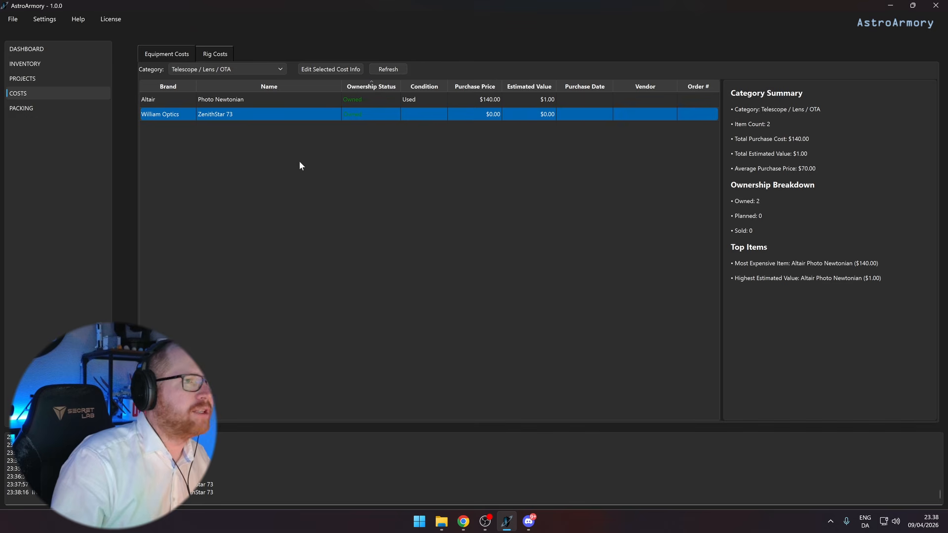
left_click(331, 69)
left_click(372, 167)
left_click(371, 180)
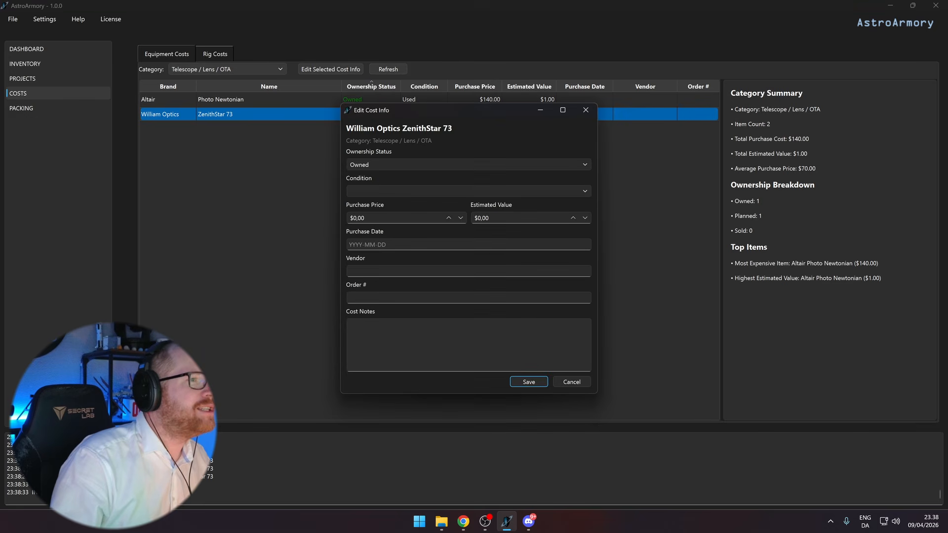
left_click(542, 386)
Start a new project titled "YouTube Demno" with M31 as the target name.
left_click(30, 78)
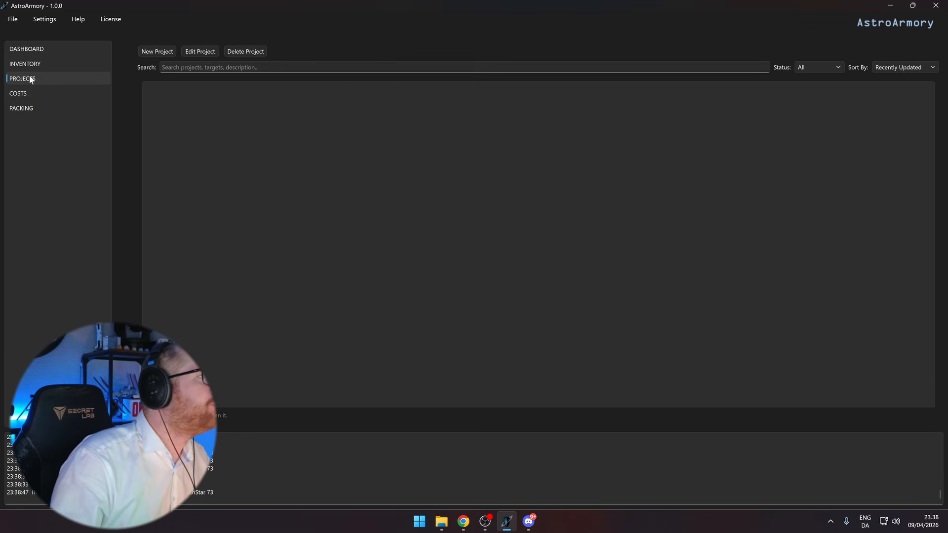
left_click(169, 55)
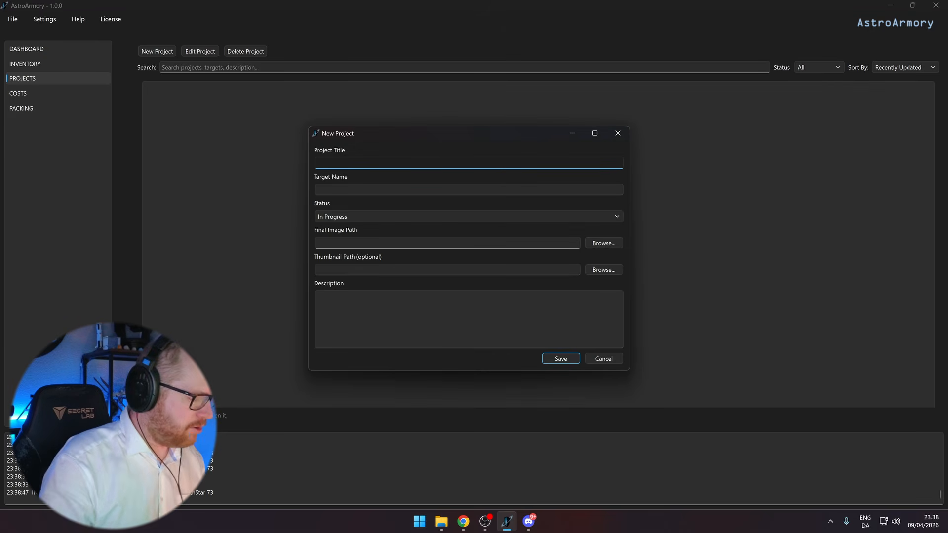
type("T")
key("BackSpace")
type("YouTube Demno")
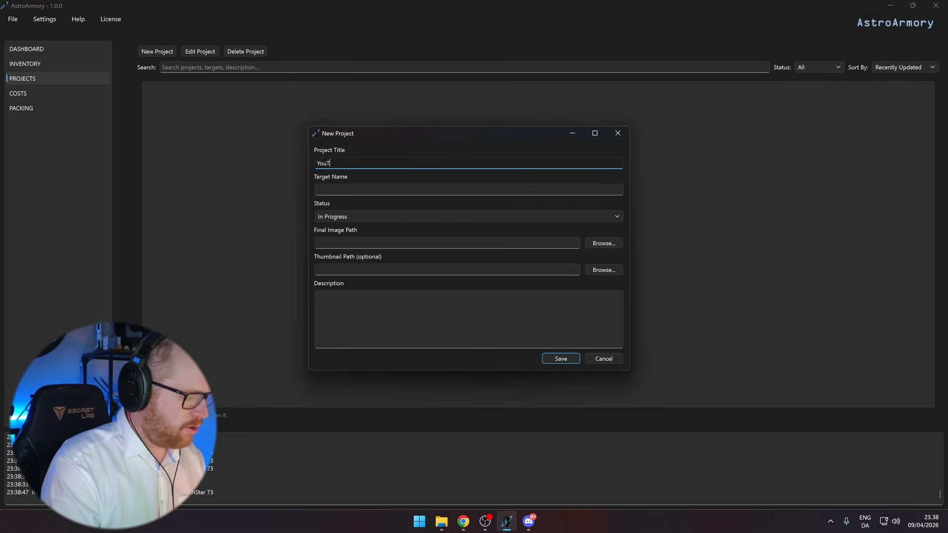
key("Tab")
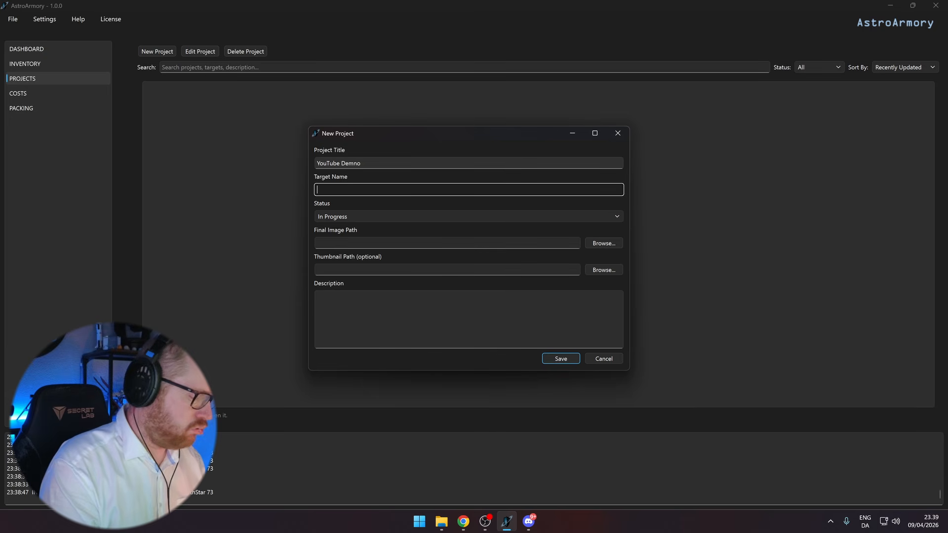
type("M31")
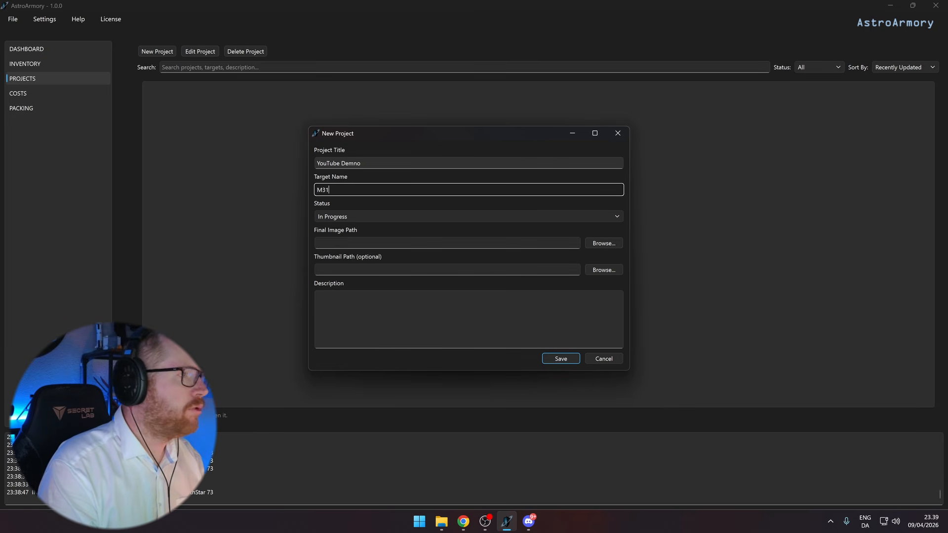
key("Tab")
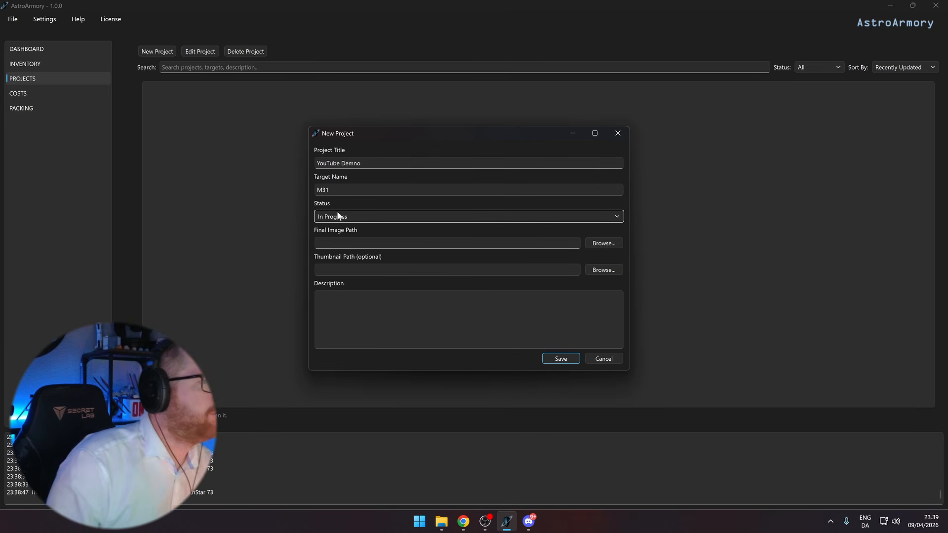
Use Andromeda_2025.png as both the final image and the thumbnail of the M31 project, and save the project.
left_click(432, 239)
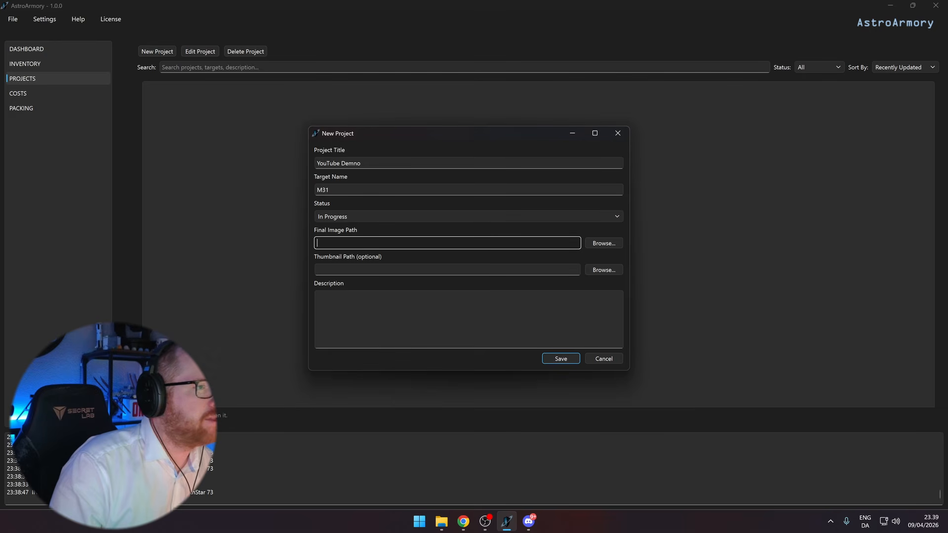
key("Tab")
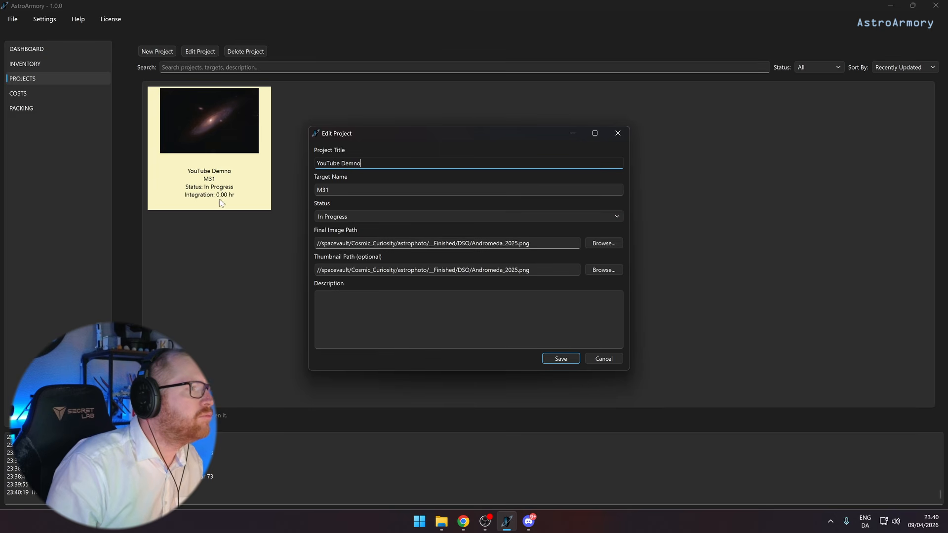
left_click(570, 359)
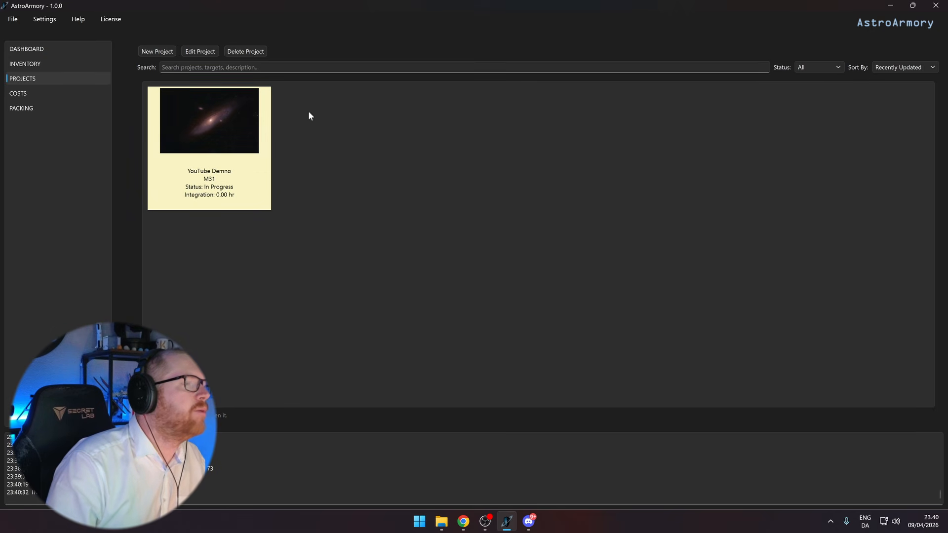
Edit the YouTube Demno project, set its status to Captured, and save it.
left_click(206, 51)
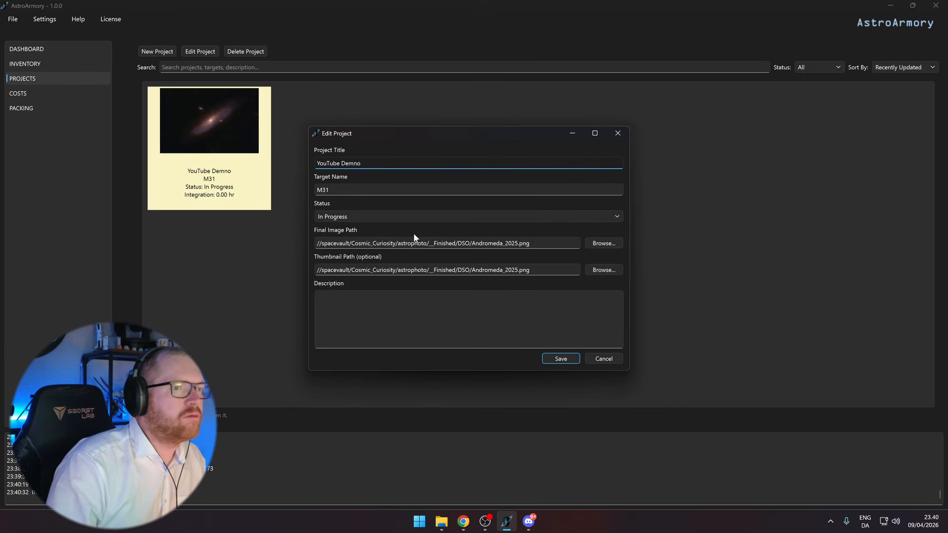
left_click(359, 215)
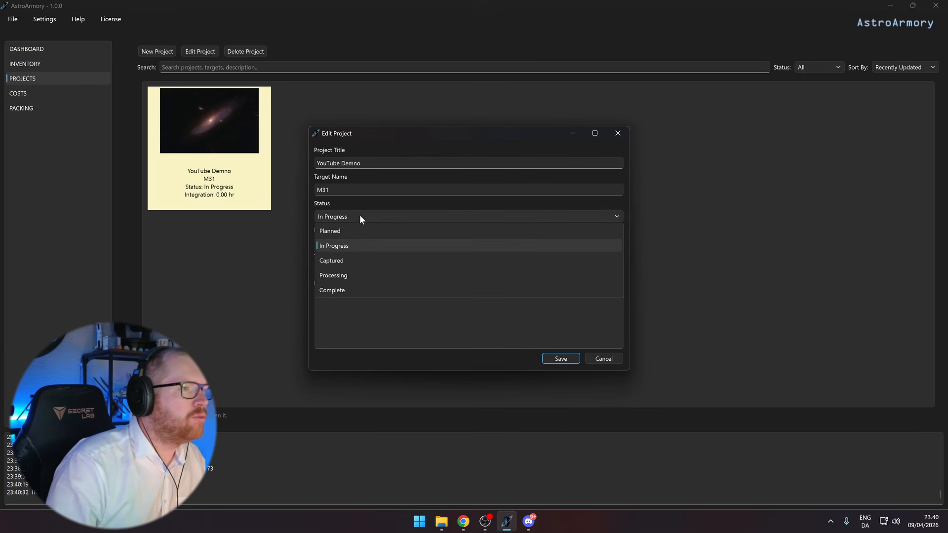
left_click(352, 259)
left_click(560, 359)
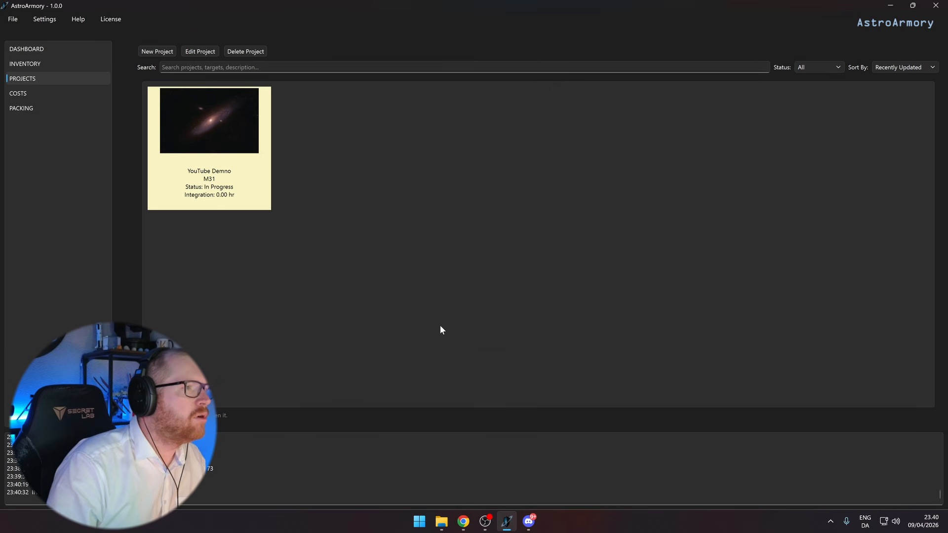
View the details page of the YouTube Demno project and return to the project gallery.
double_click(215, 208)
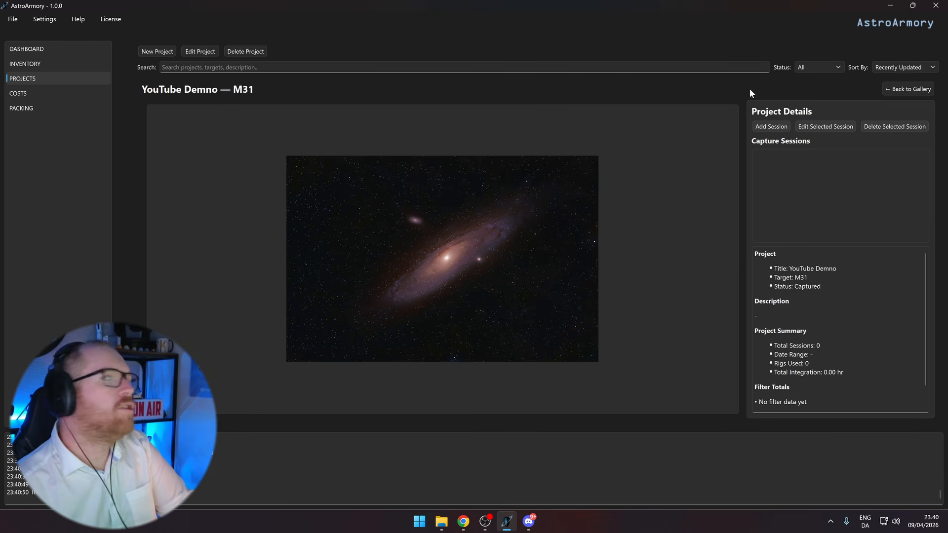
left_click(25, 63)
left_click(46, 80)
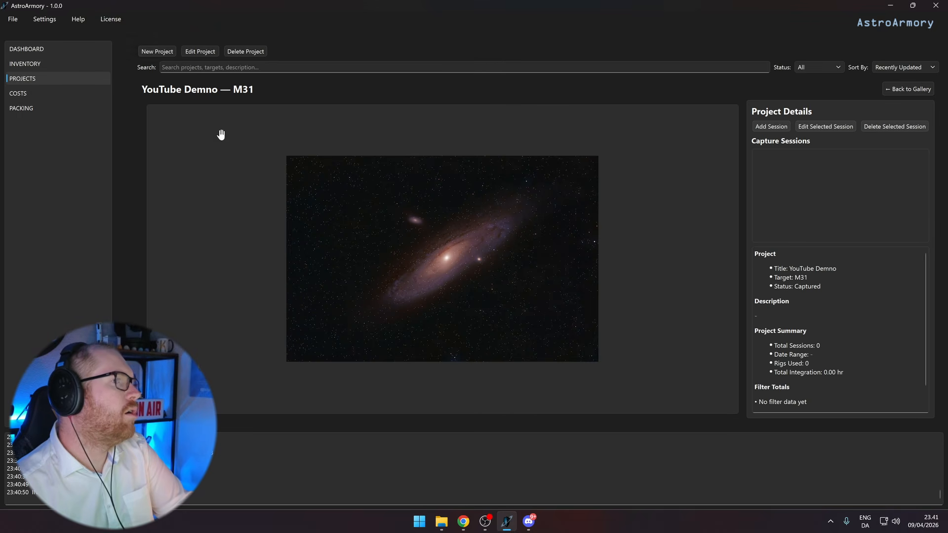
left_click(896, 91)
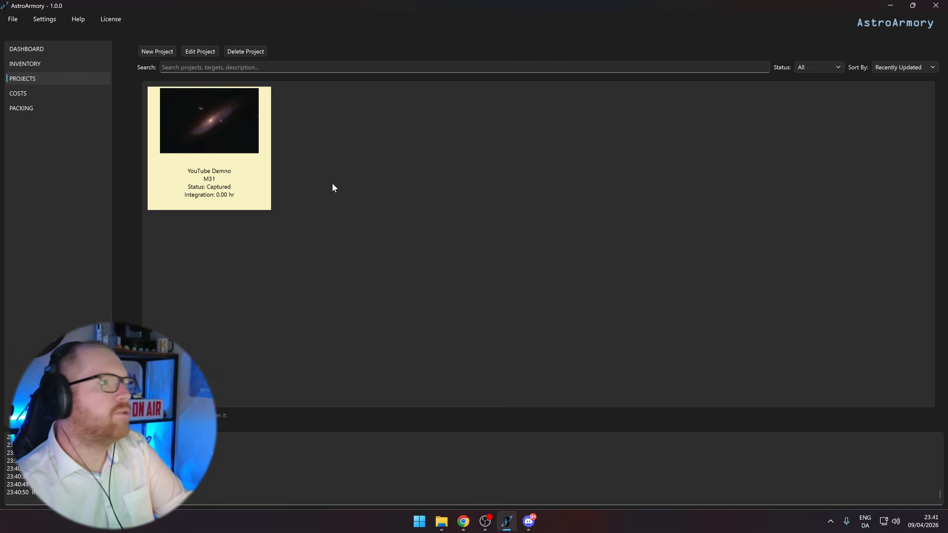
Reopen the YouTube Demno project and inspect its Andromeda image at different zoom levels.
left_click(186, 113)
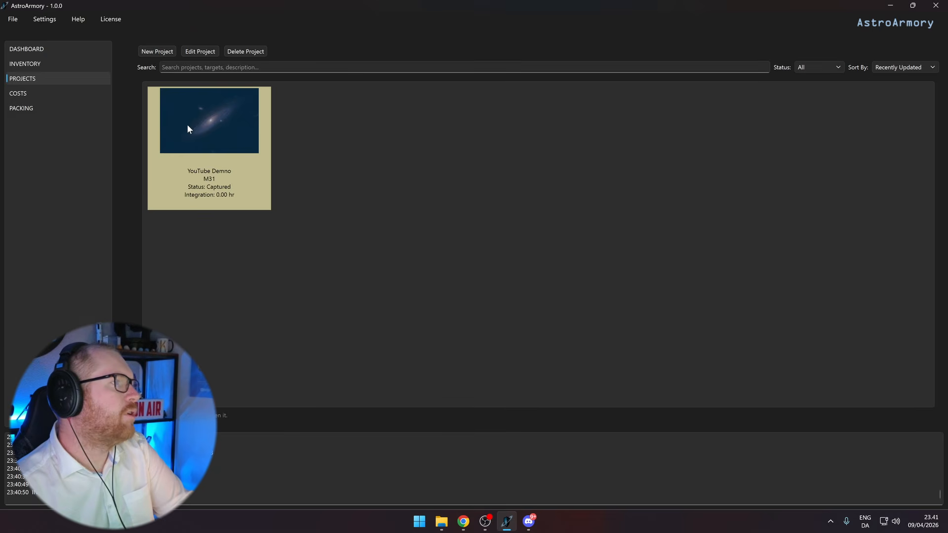
double_click(205, 171)
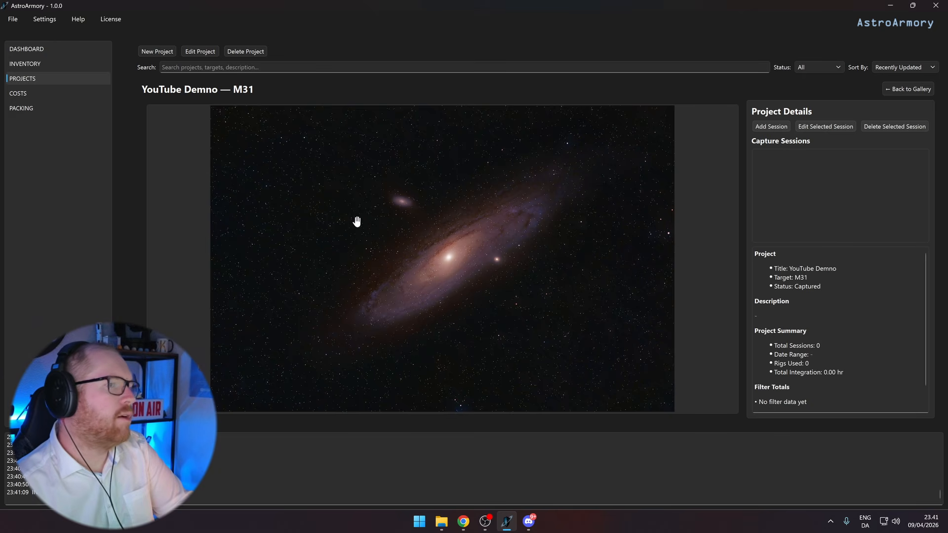
scroll(434, 274, "up", 2)
scroll(434, 271, "down", 2)
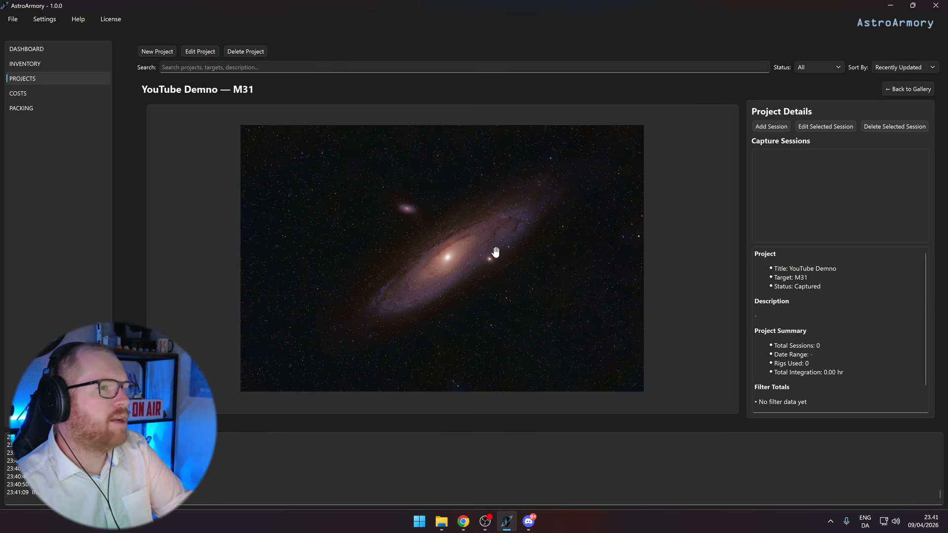
Add a capture session to the project with the WO WideField rig, location Louiseholm, and Bortle class 3.
left_click(771, 126)
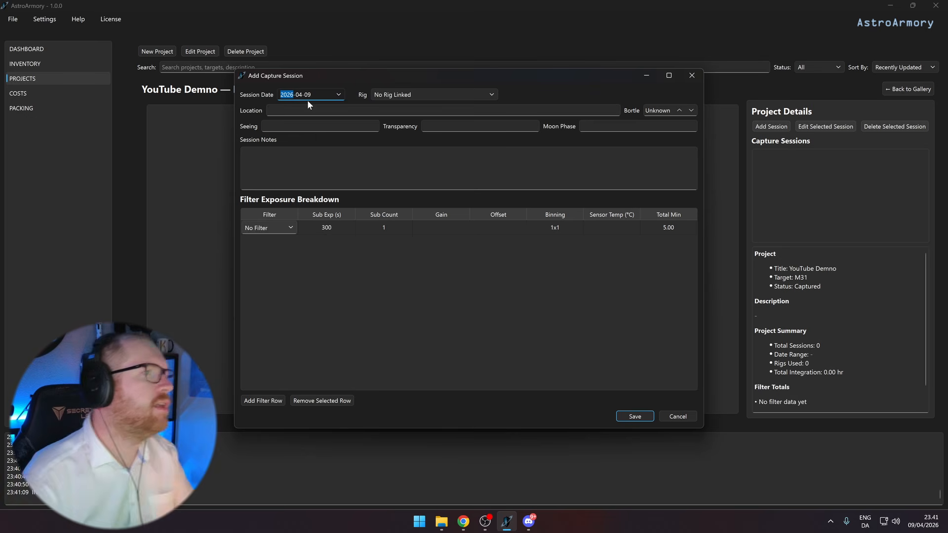
left_click(434, 93)
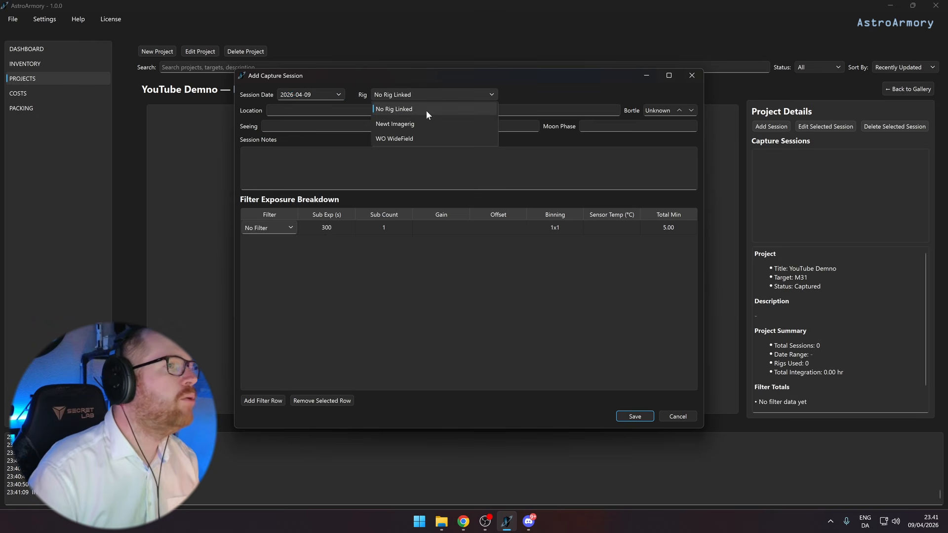
left_click(406, 140)
left_click(341, 111)
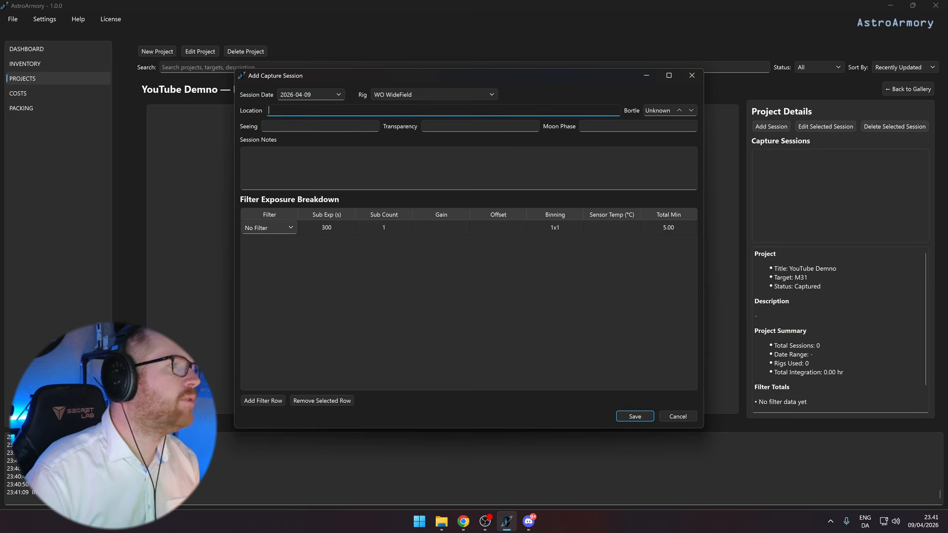
type("Louiseholm")
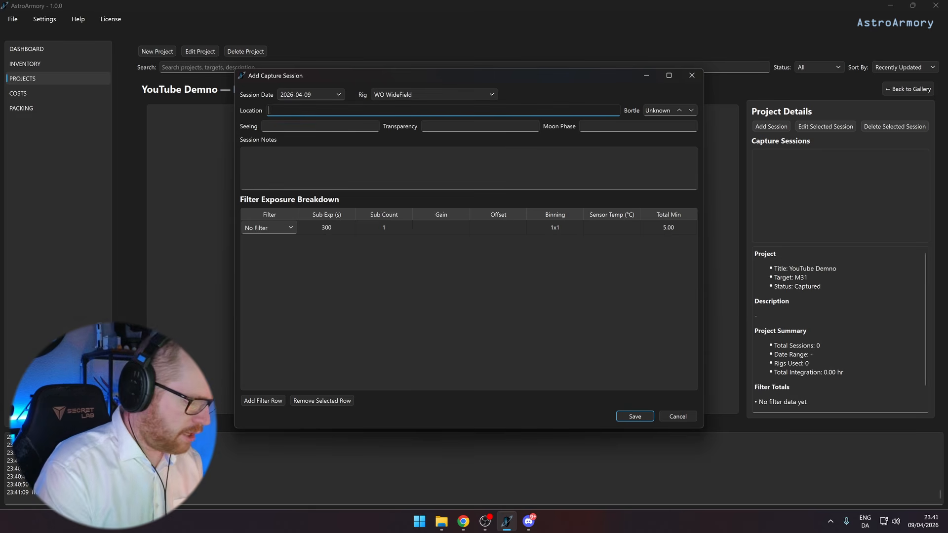
key("Tab")
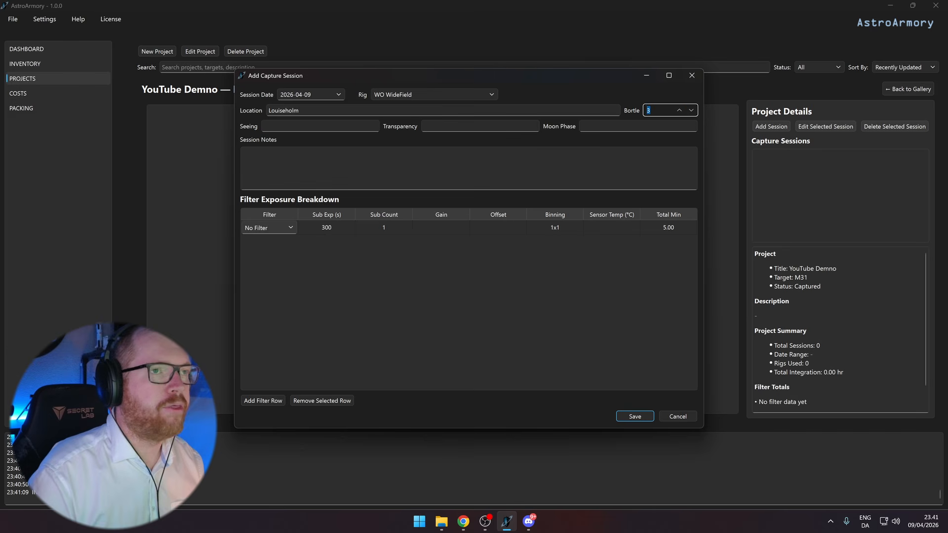
key("Tab")
key("Tab")
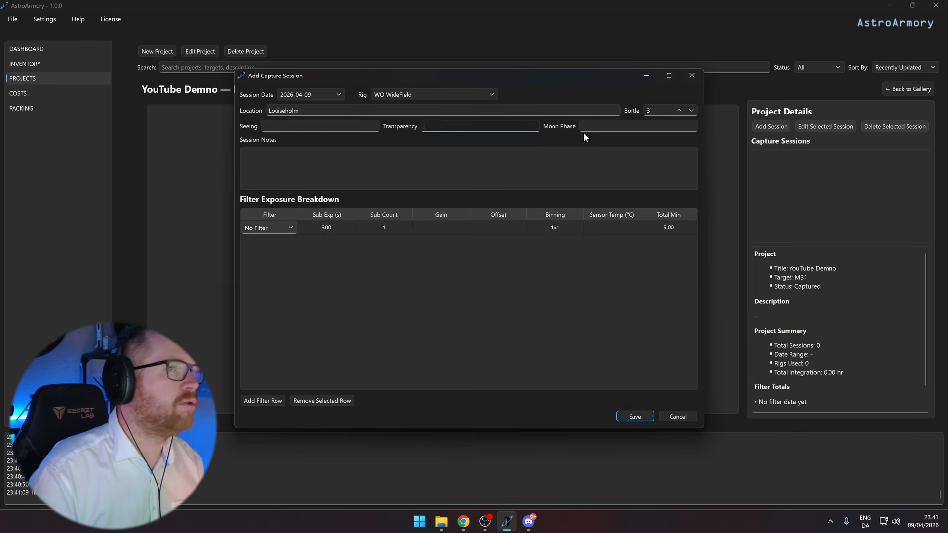
key("Tab")
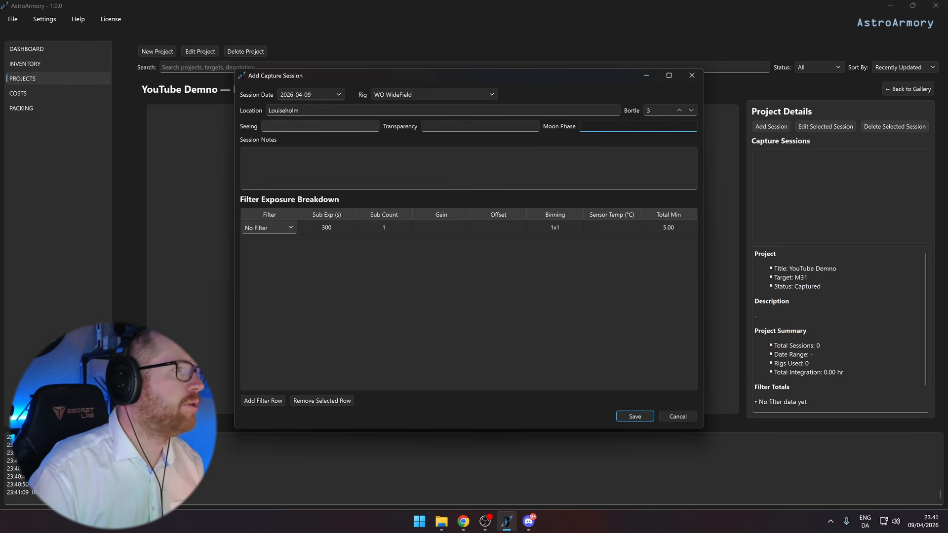
left_click(336, 95)
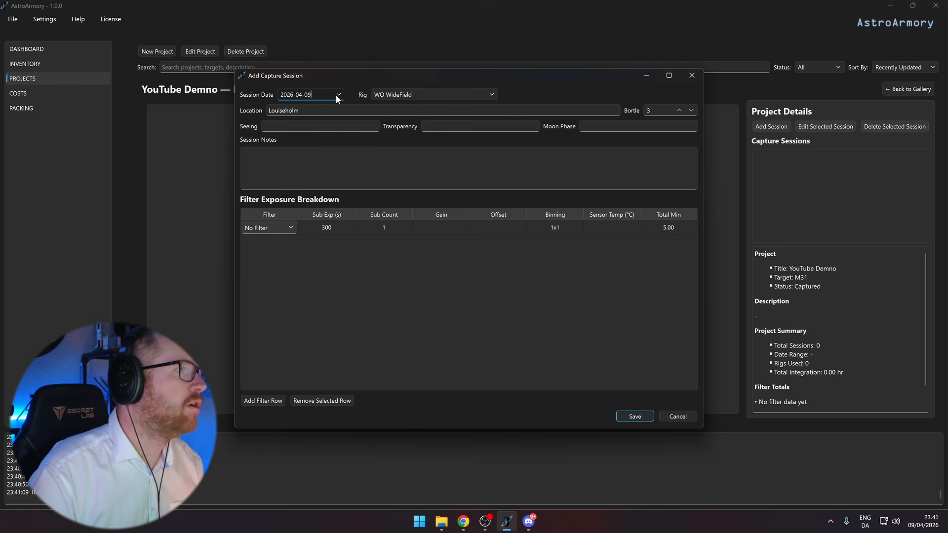
Set the session's filter exposure row to filter L with a sub count of 20, and save the capture session.
left_click_drag(334, 71, 360, 35)
left_click(302, 193)
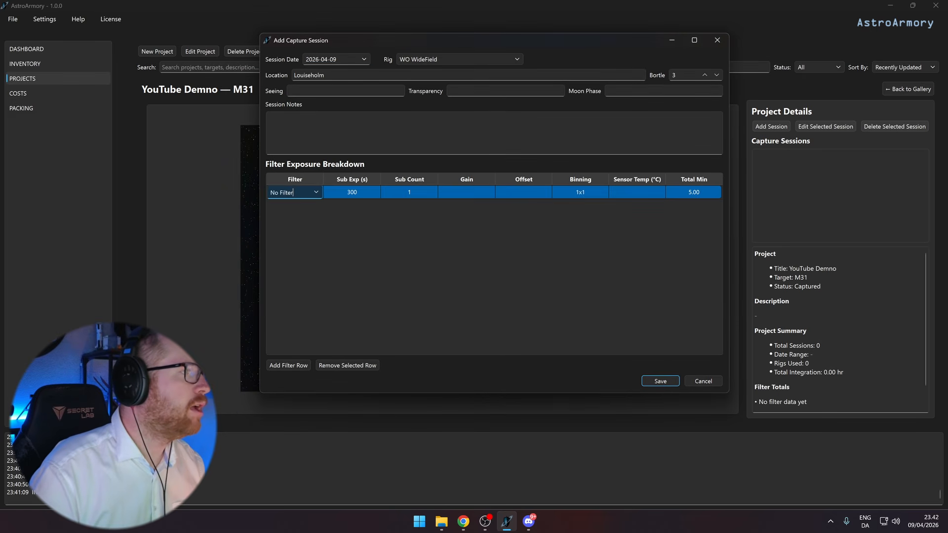
left_click(316, 193)
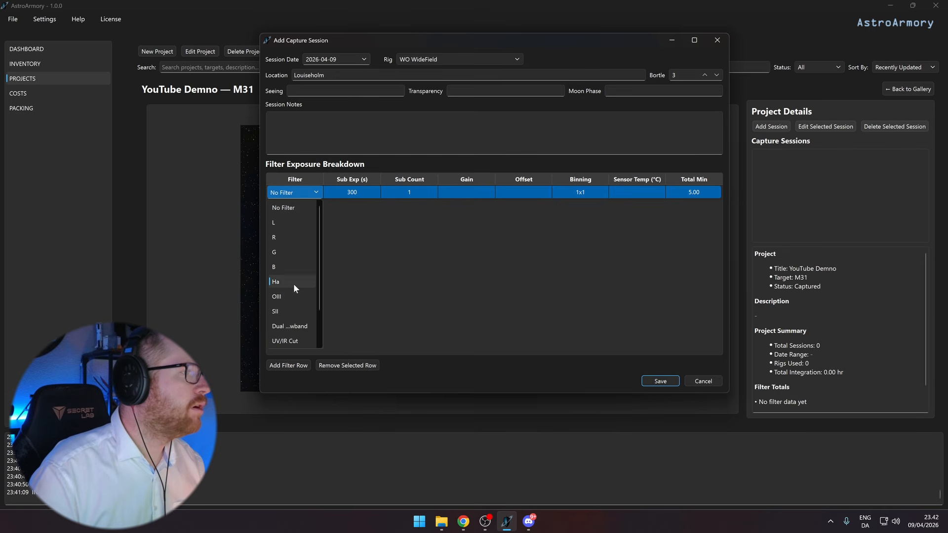
scroll(294, 291, "down", 1)
scroll(296, 306, "up", 1)
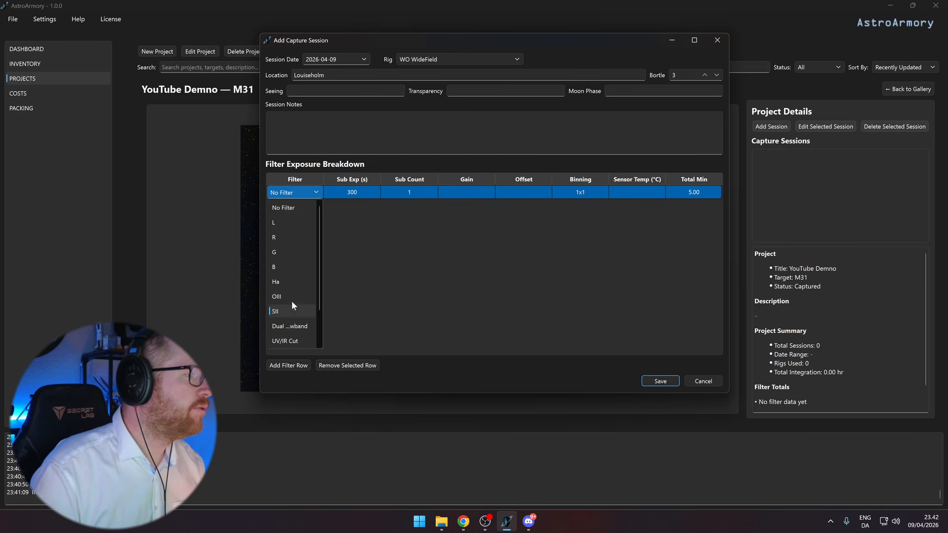
left_click(291, 223)
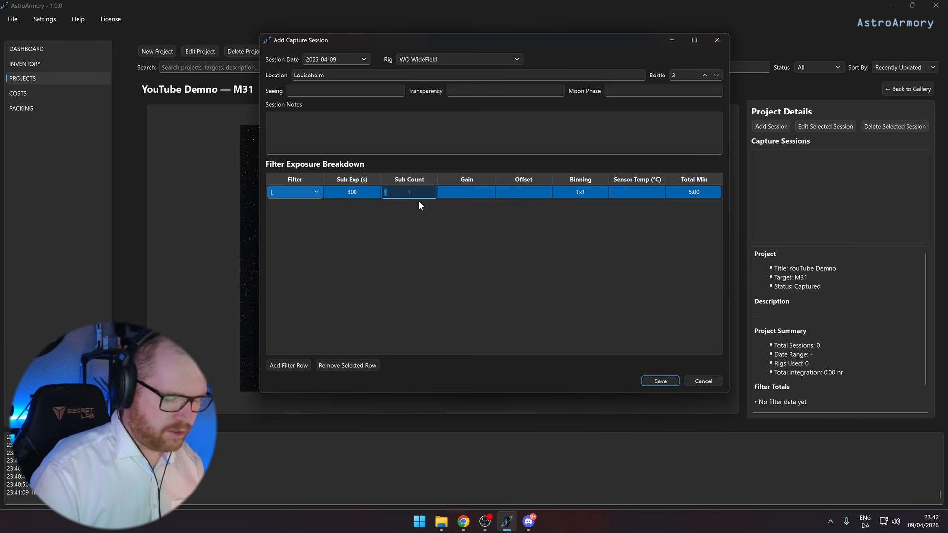
type("20")
key("Return")
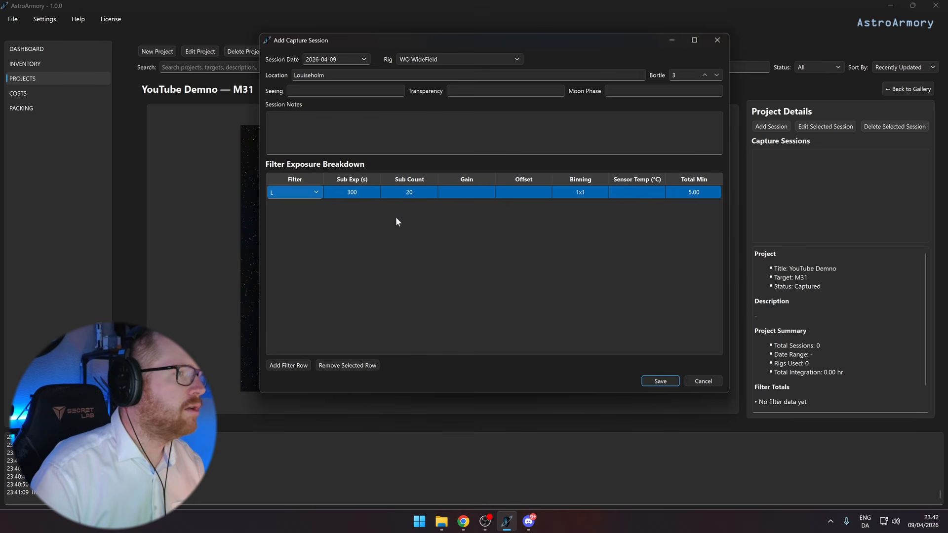
left_click(661, 382)
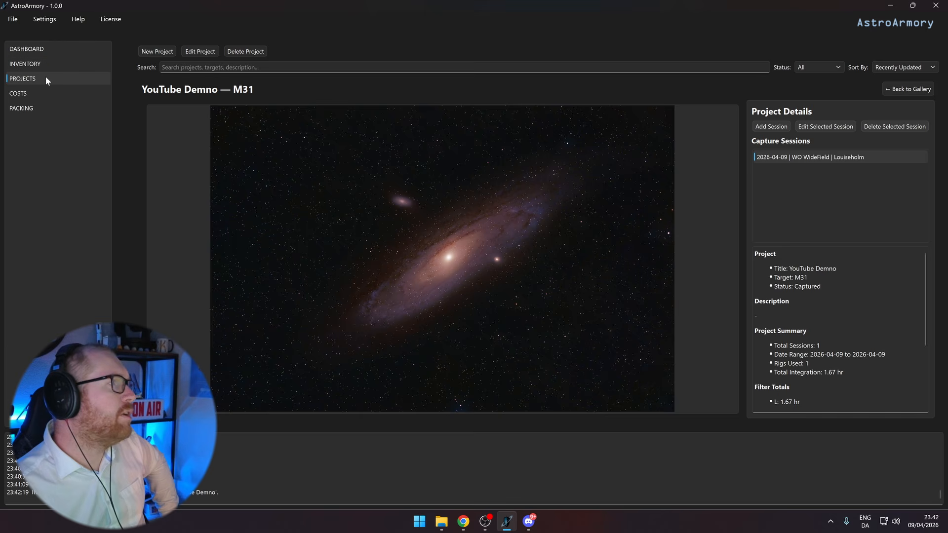
Return to the project gallery, refresh it by visiting the inventory, and reopen the YouTube Demno project.
left_click(896, 92)
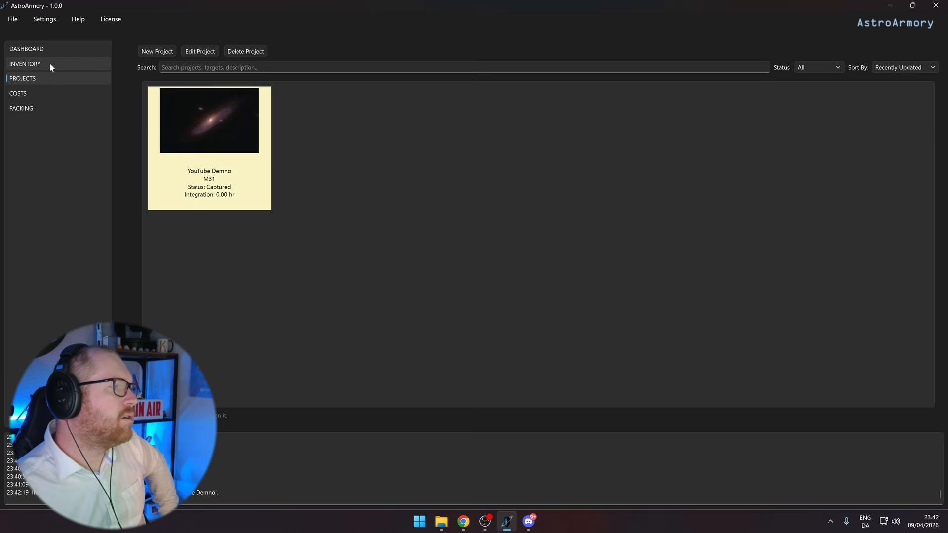
left_click(34, 63)
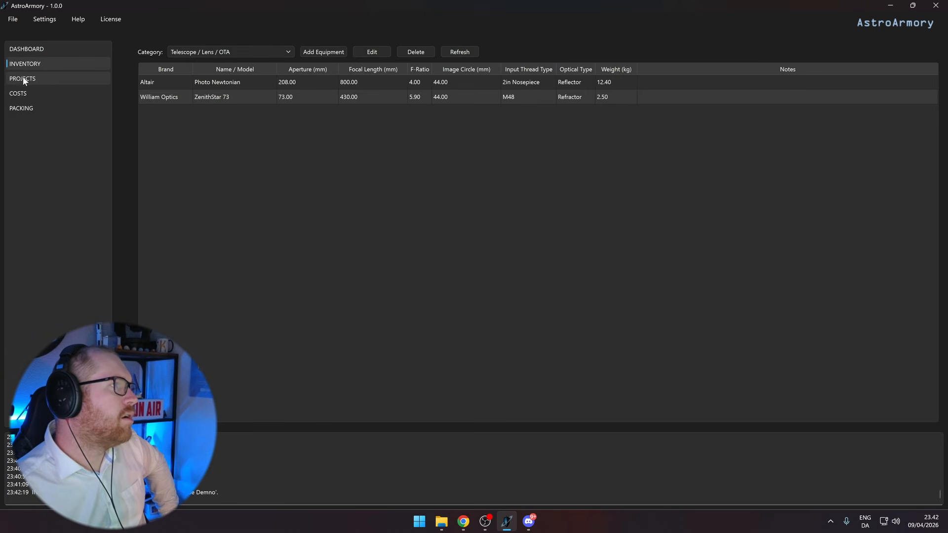
left_click(20, 79)
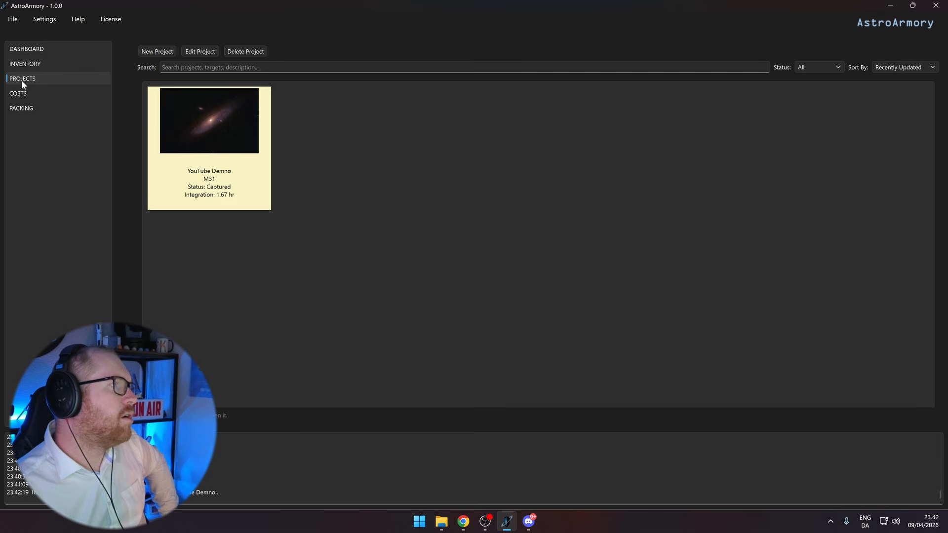
left_click(220, 204)
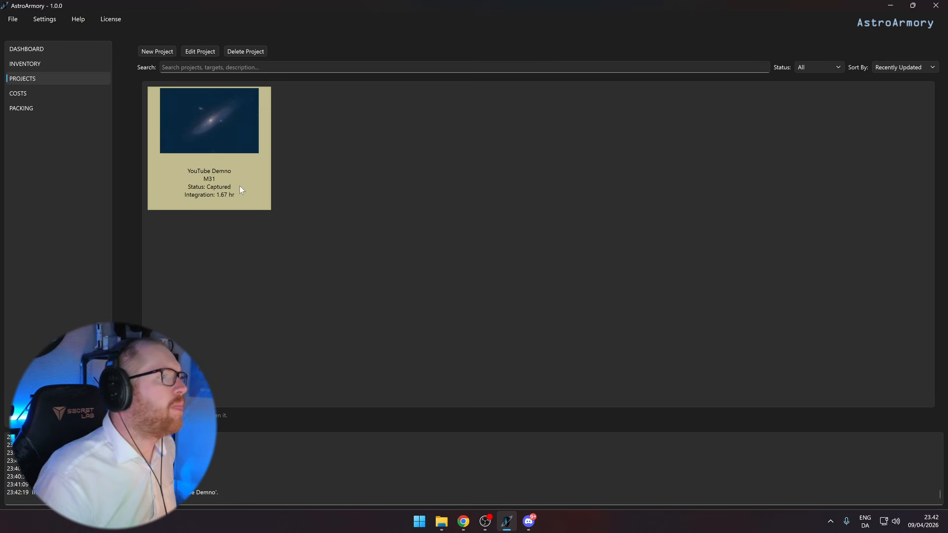
double_click(242, 164)
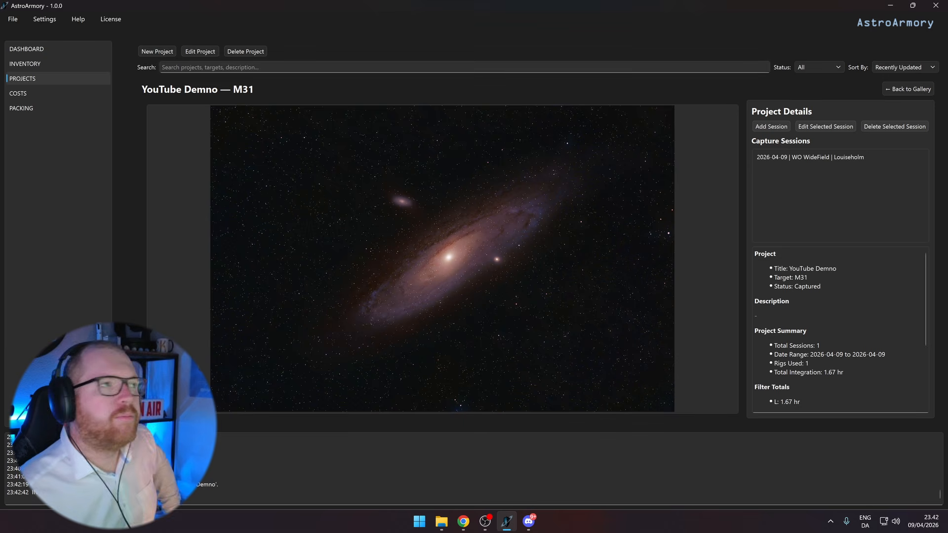
Change the YouTube Demno project's status to In Progress, save it, and return to the gallery.
left_click(201, 49)
left_click(365, 216)
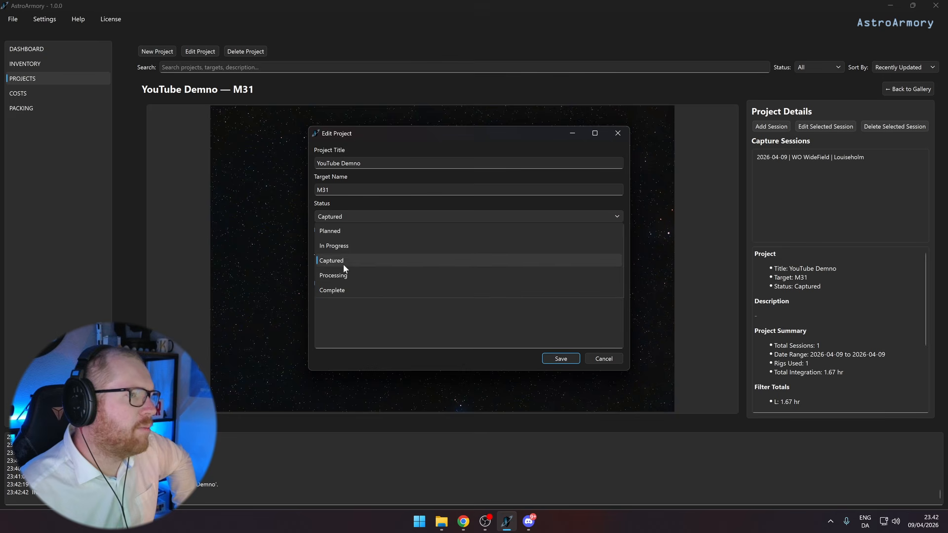
left_click(345, 247)
left_click(543, 359)
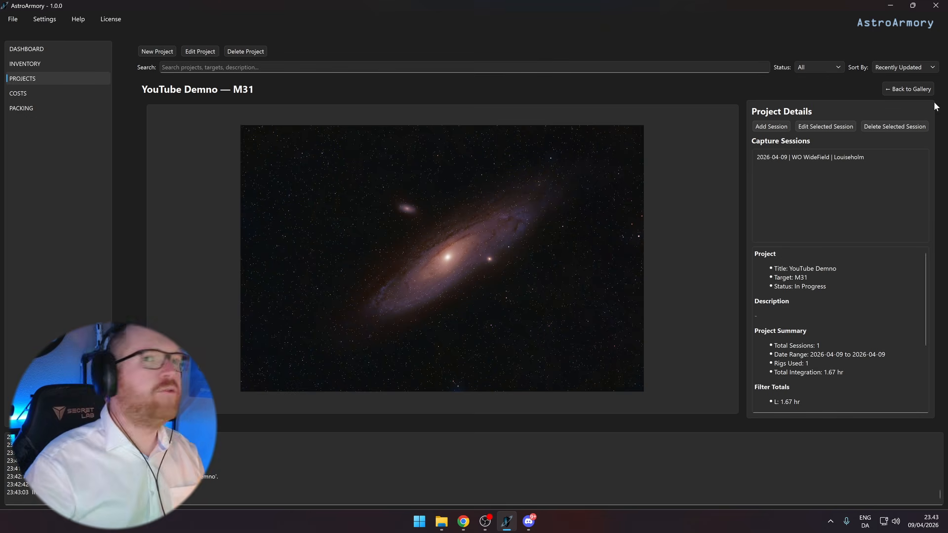
left_click(919, 90)
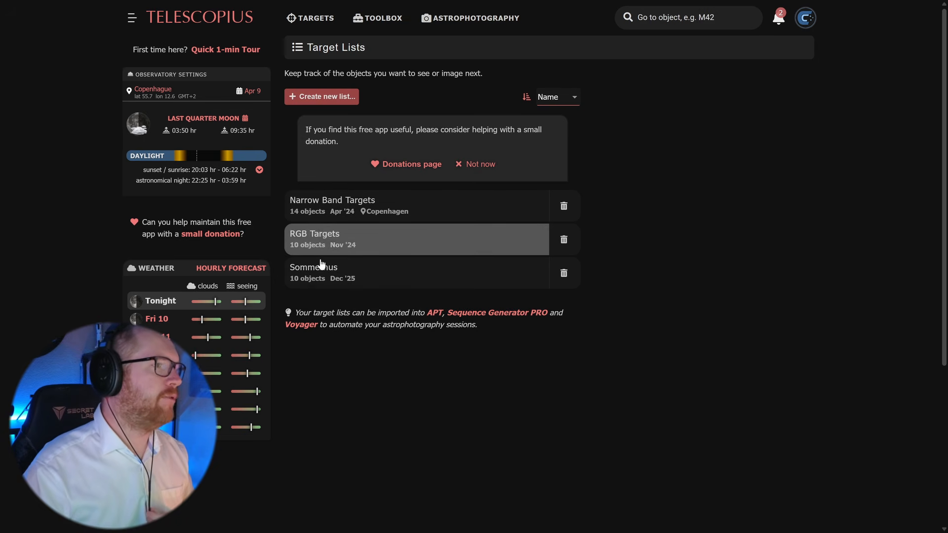
In Telescopius, look through the Narrow Band Targets and RGB Targets lists and return to the list overview.
left_click(346, 207)
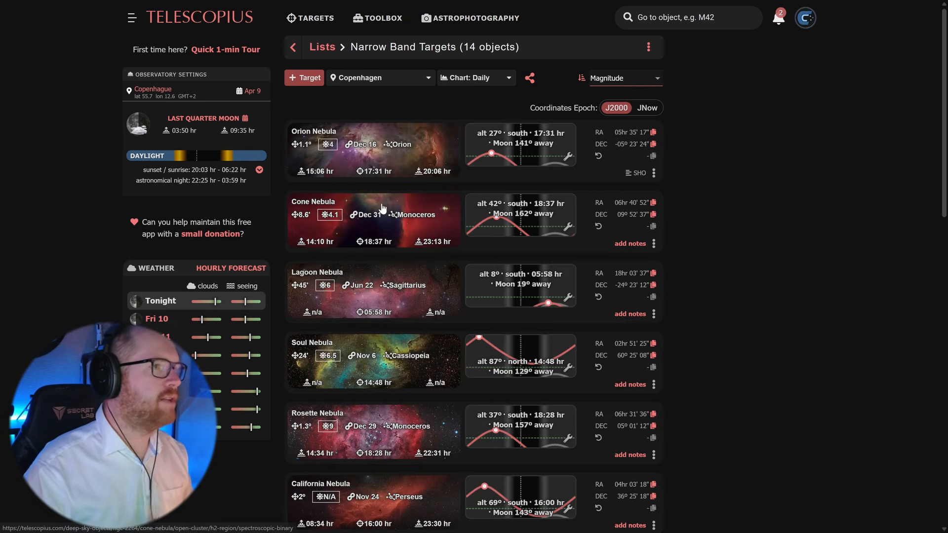
scroll(381, 208, "down", 15)
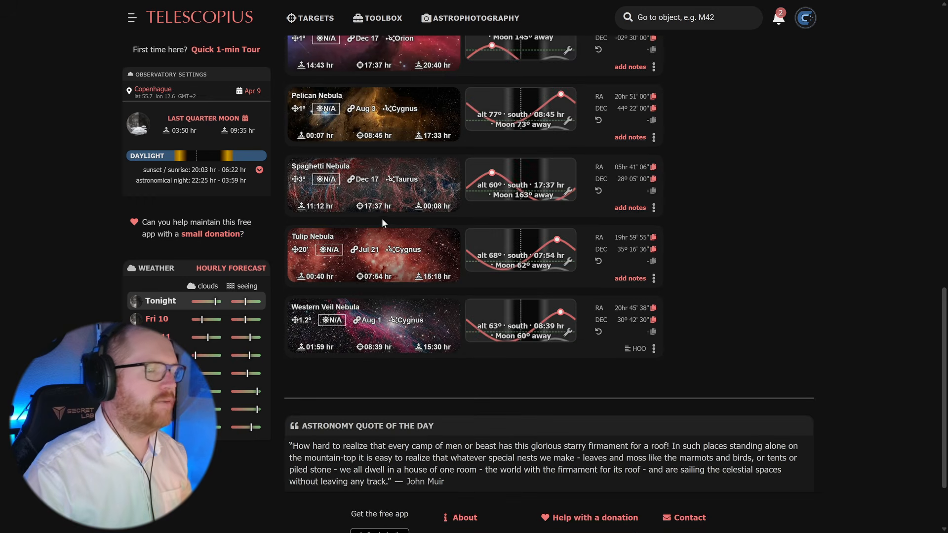
key("alt+Left")
left_click(354, 229)
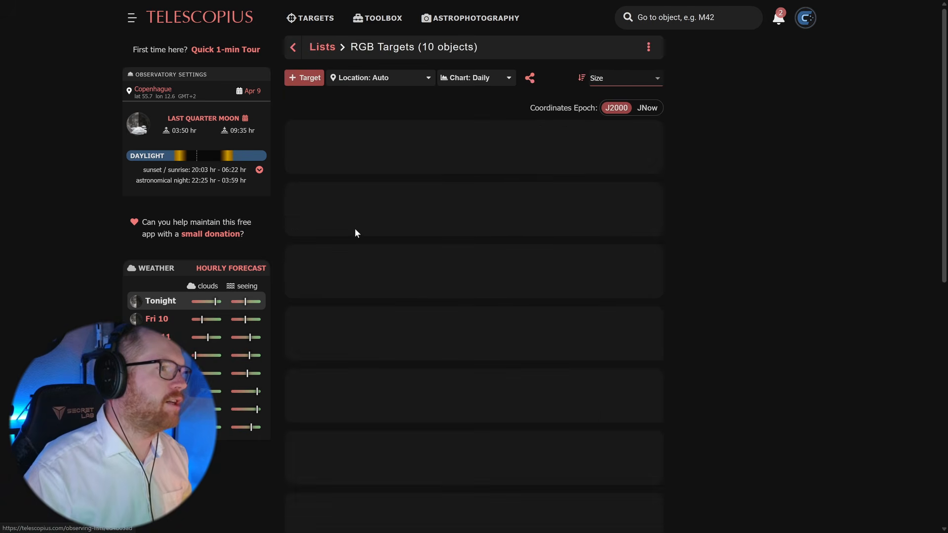
scroll(355, 229, "down", 4)
key("alt+Left")
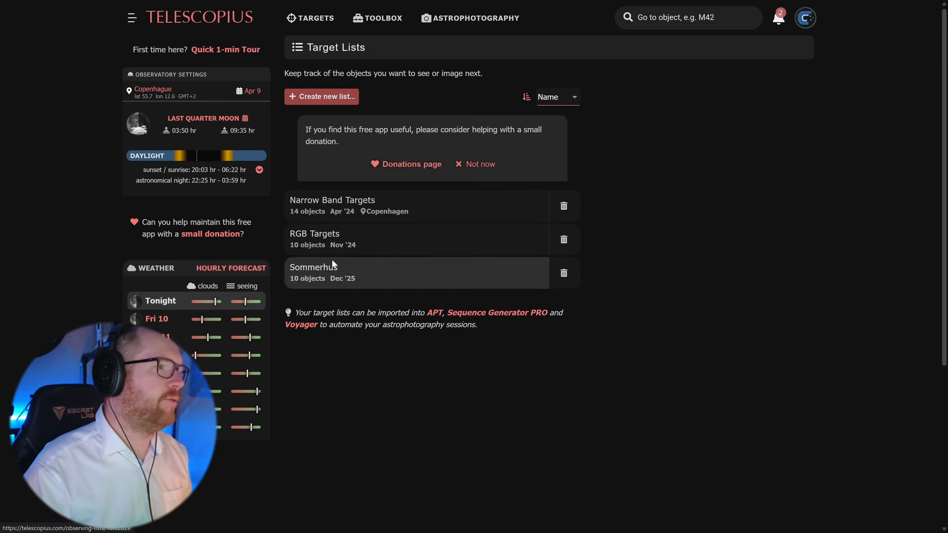
Browse the objects in the Sommerhus target list and look through the Narrow Band Targets list again.
left_click(332, 266)
scroll(405, 224, "down", 1)
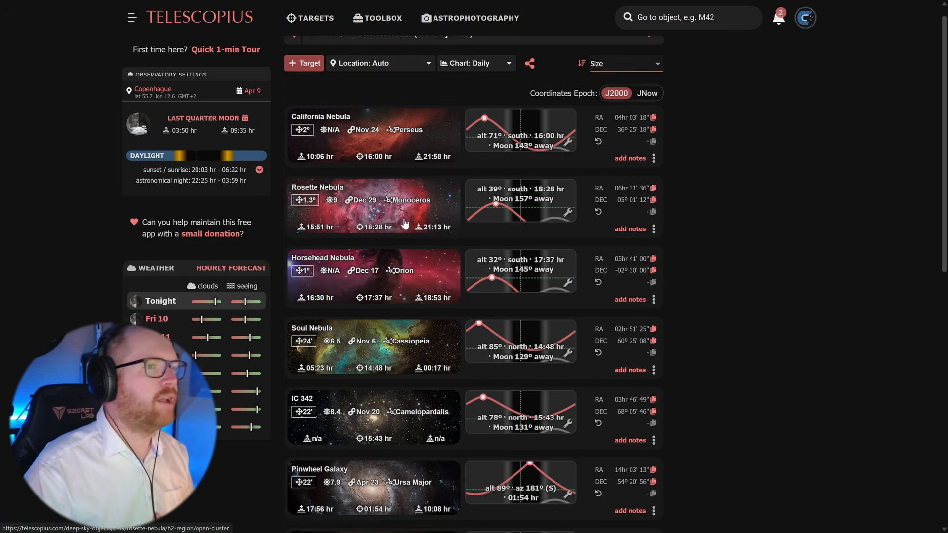
scroll(404, 224, "down", 10)
scroll(407, 261, "up", 5)
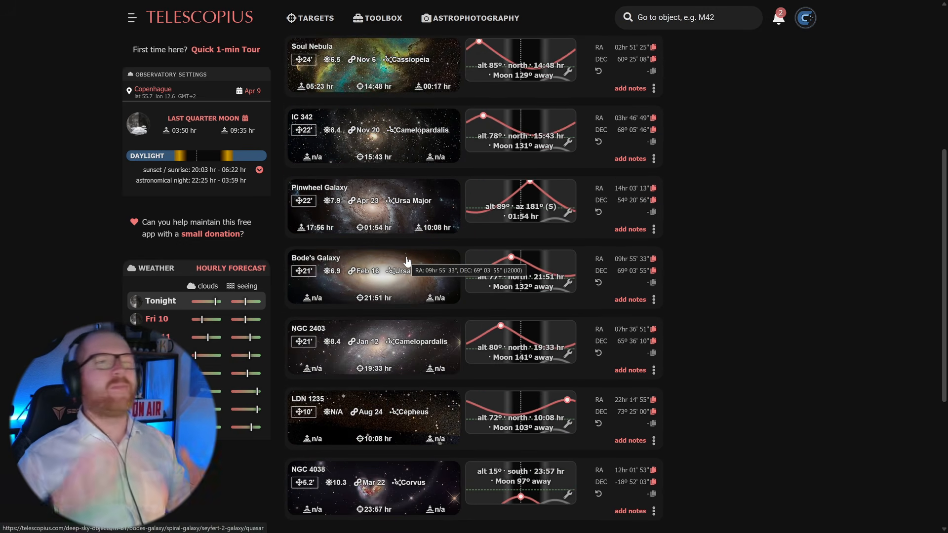
scroll(468, 187, "down", 4)
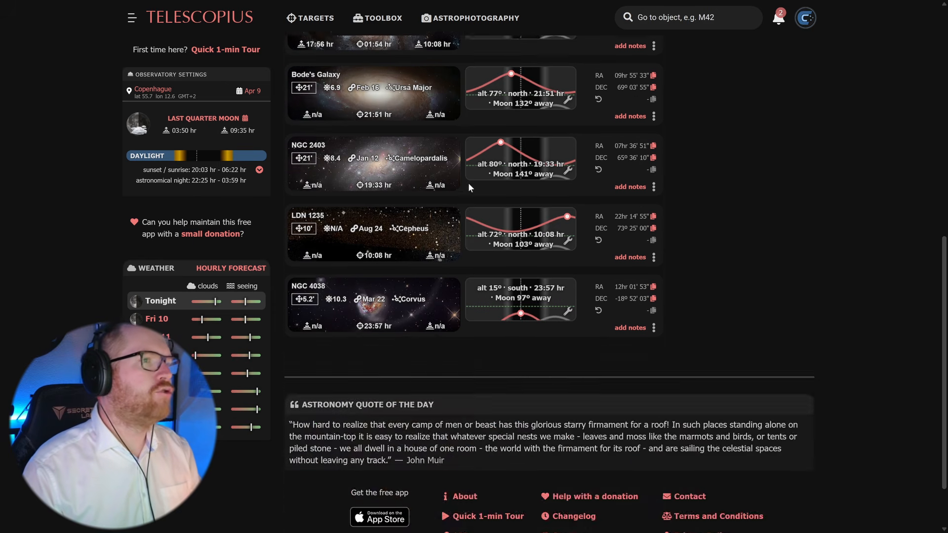
scroll(468, 187, "up", 11)
scroll(464, 190, "down", 12)
scroll(435, 208, "up", 8)
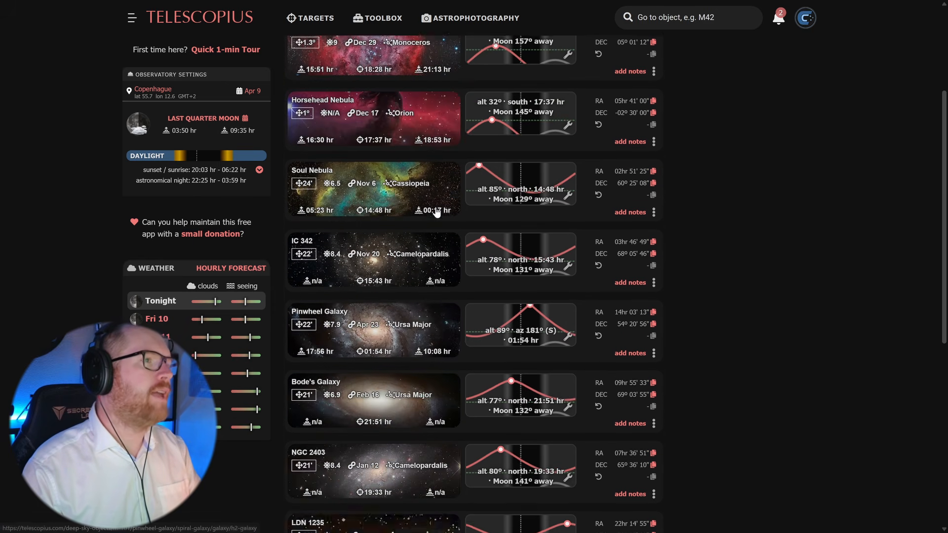
scroll(436, 210, "up", 3)
key("alt+Left")
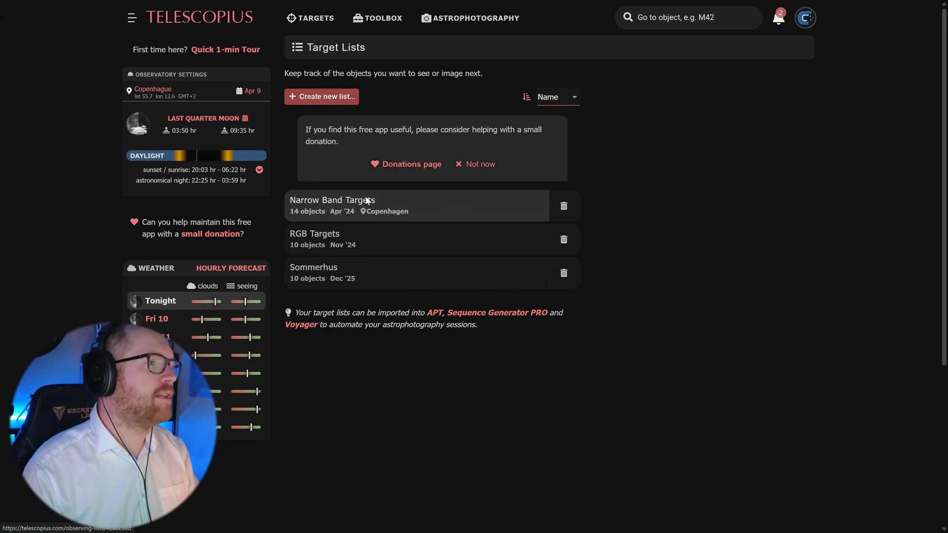
left_click(368, 200)
scroll(380, 198, "down", 20)
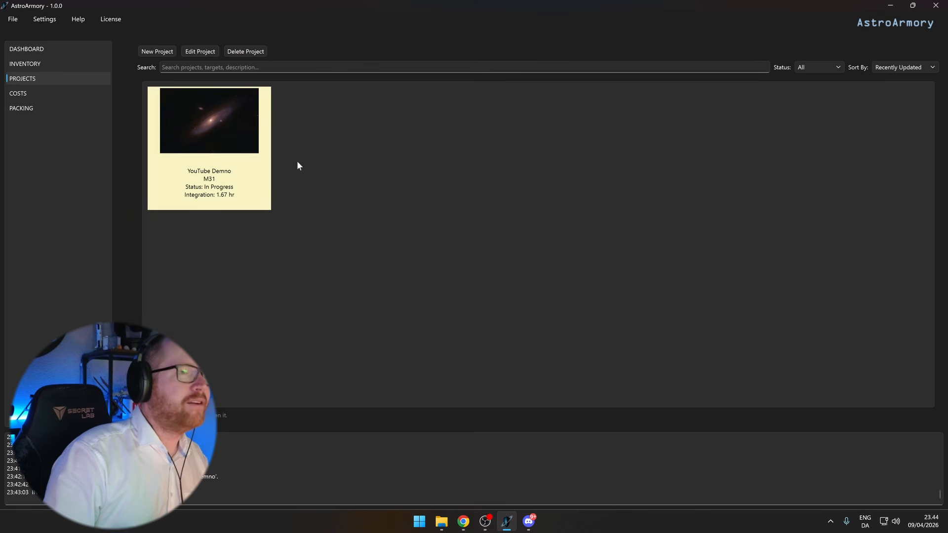
In AstroArmory, review the editable fields of the YouTube Demno project and close them without saving.
left_click(225, 179)
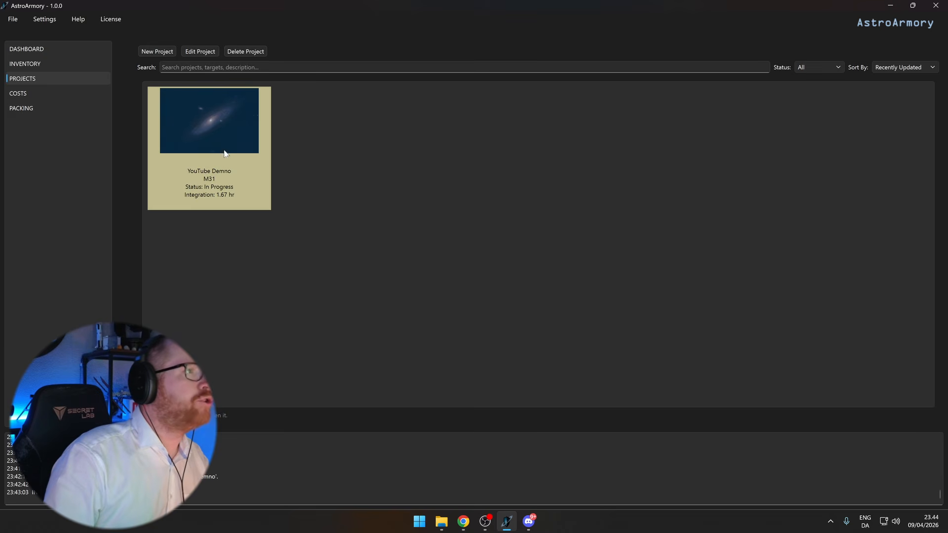
left_click(201, 51)
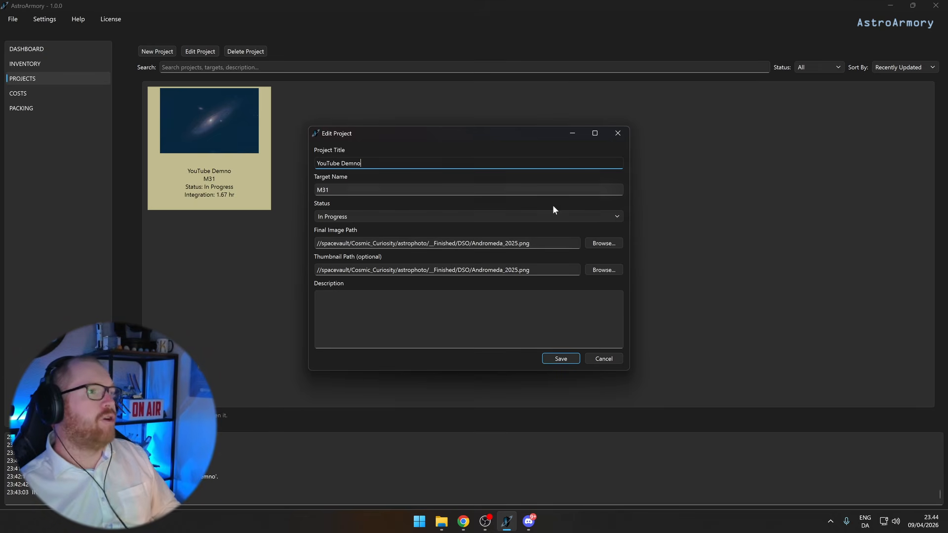
mouse_move(343, 133)
left_mouse_down()
mouse_move(367, 125)
mouse_move(354, 119)
left_mouse_up()
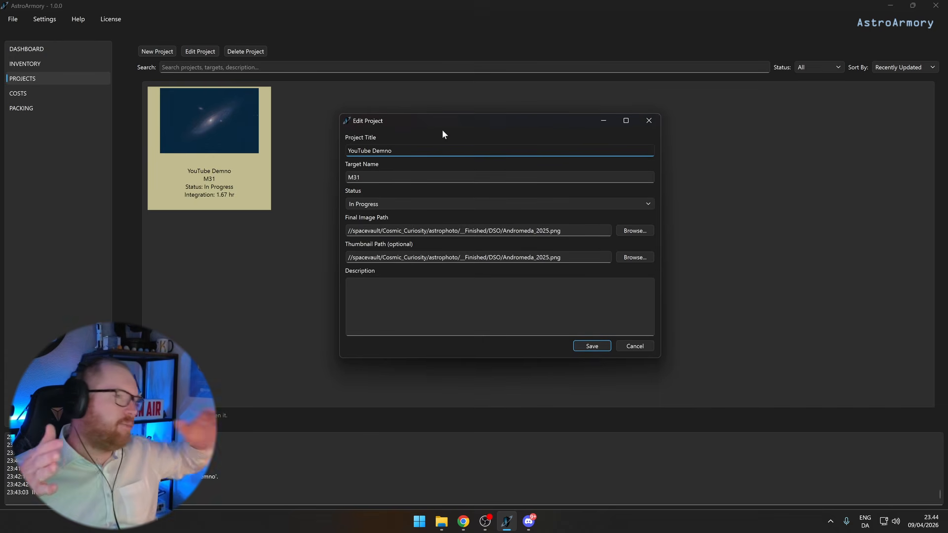
left_click(649, 120)
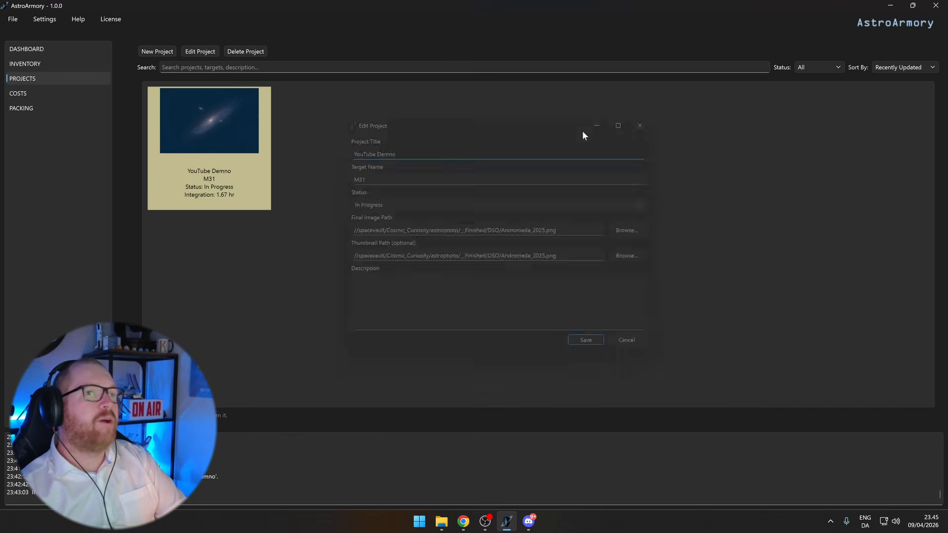
Open the YouTube Demno project's details and examine its Andromeda image at different zoom levels.
left_click(243, 219)
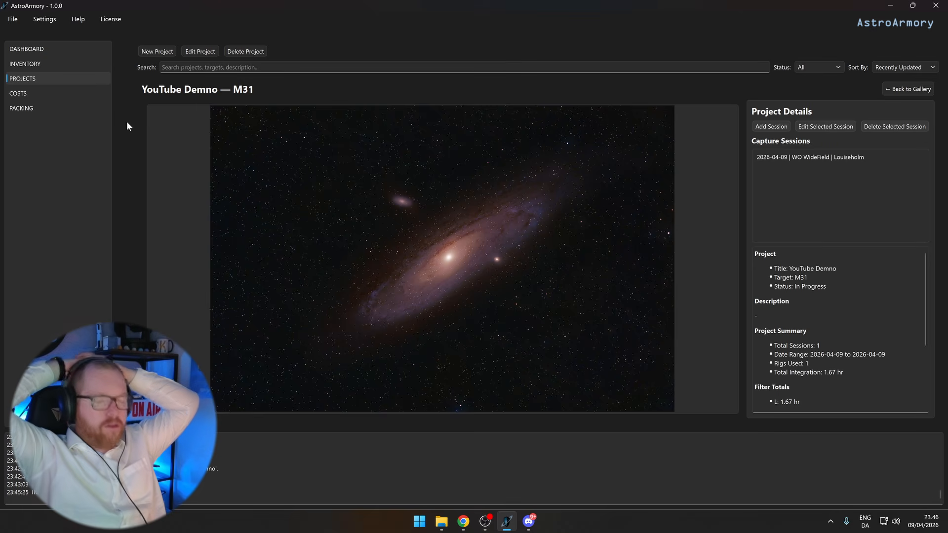
scroll(563, 212, "down", 2)
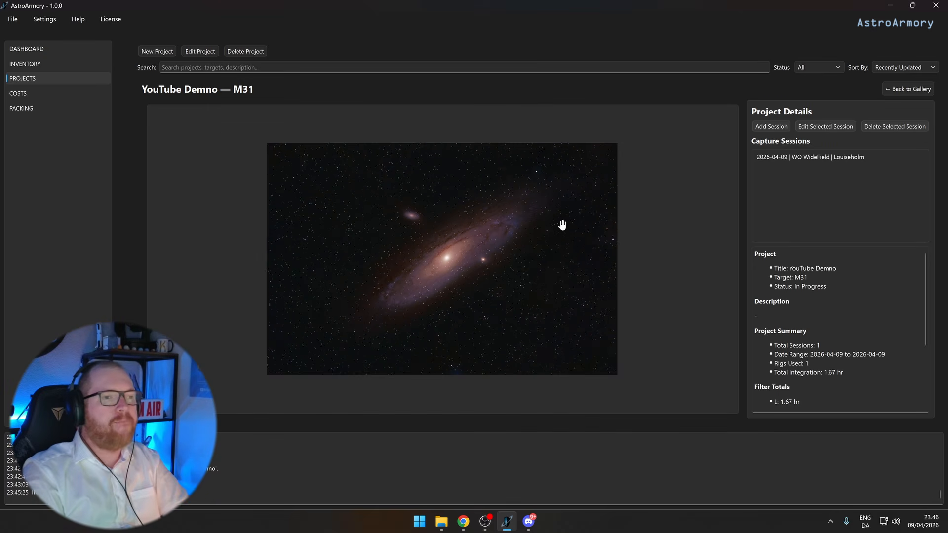
scroll(446, 227, "up", 2)
scroll(445, 227, "down", 2)
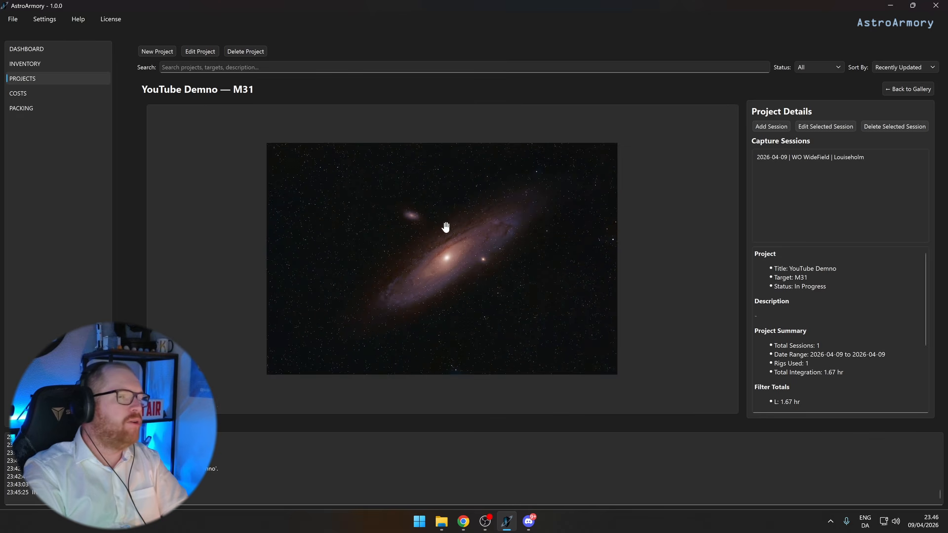
scroll(446, 227, "up", 5)
scroll(445, 226, "up", 5)
scroll(427, 222, "up", 1)
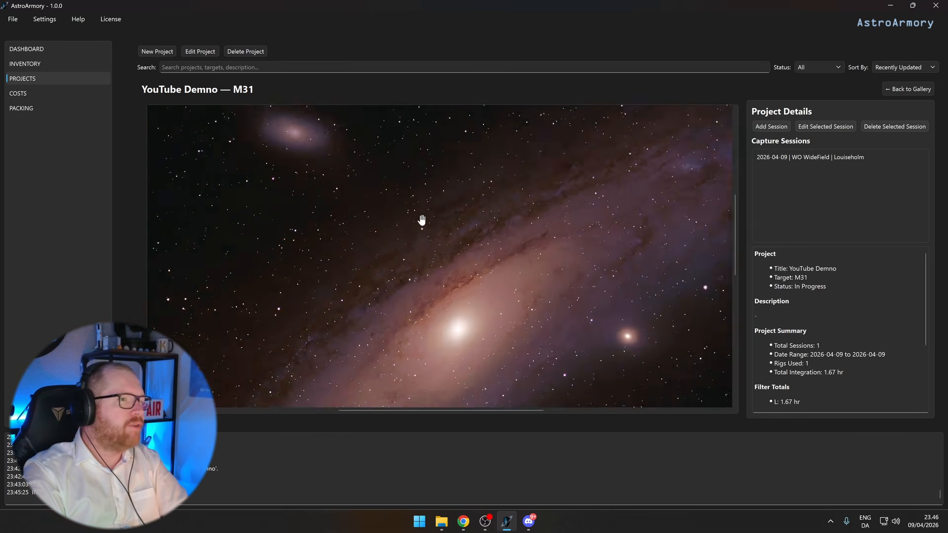
scroll(421, 217, "down", 8)
scroll(419, 213, "down", 3)
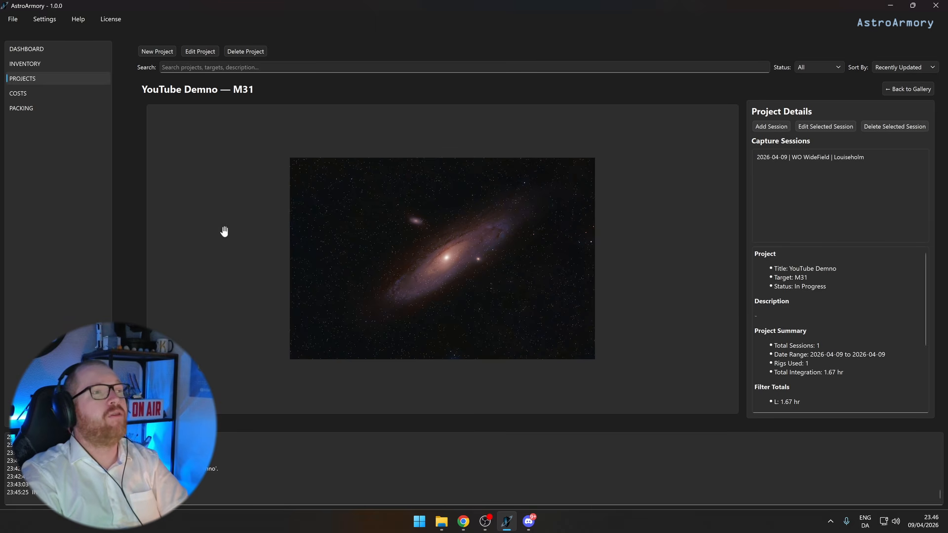
scroll(446, 239, "up", 3)
scroll(446, 239, "down", 1)
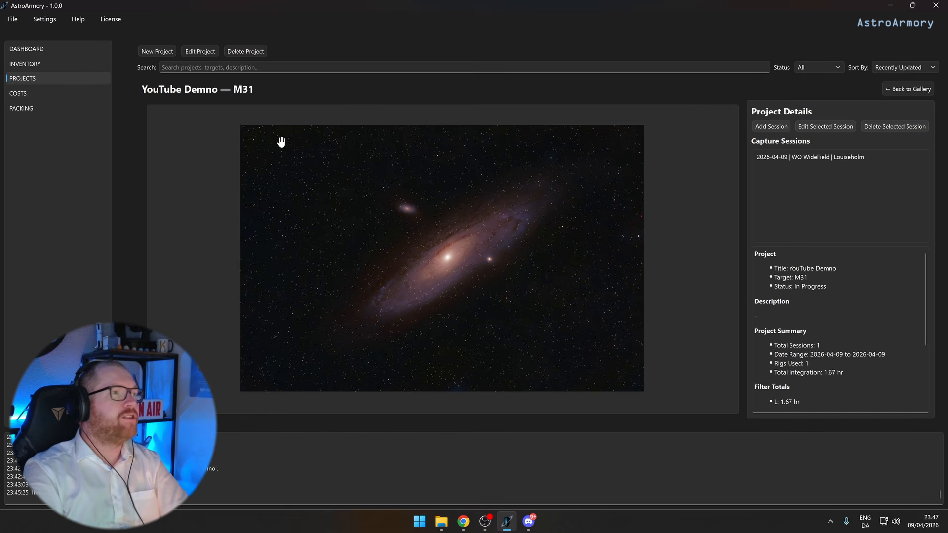
scroll(345, 178, "up", 1)
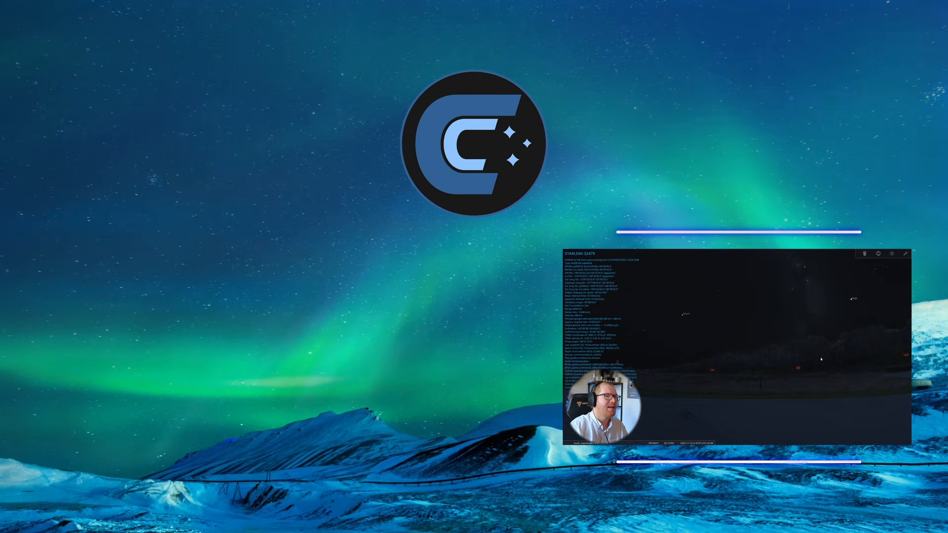
left_click_drag(821, 359, 689, 369)
left_click_drag(849, 370, 748, 372)
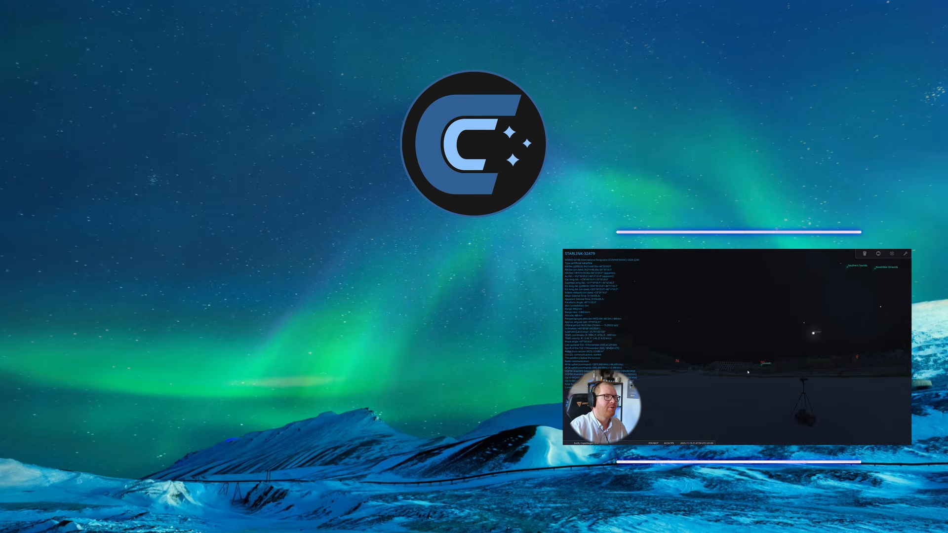